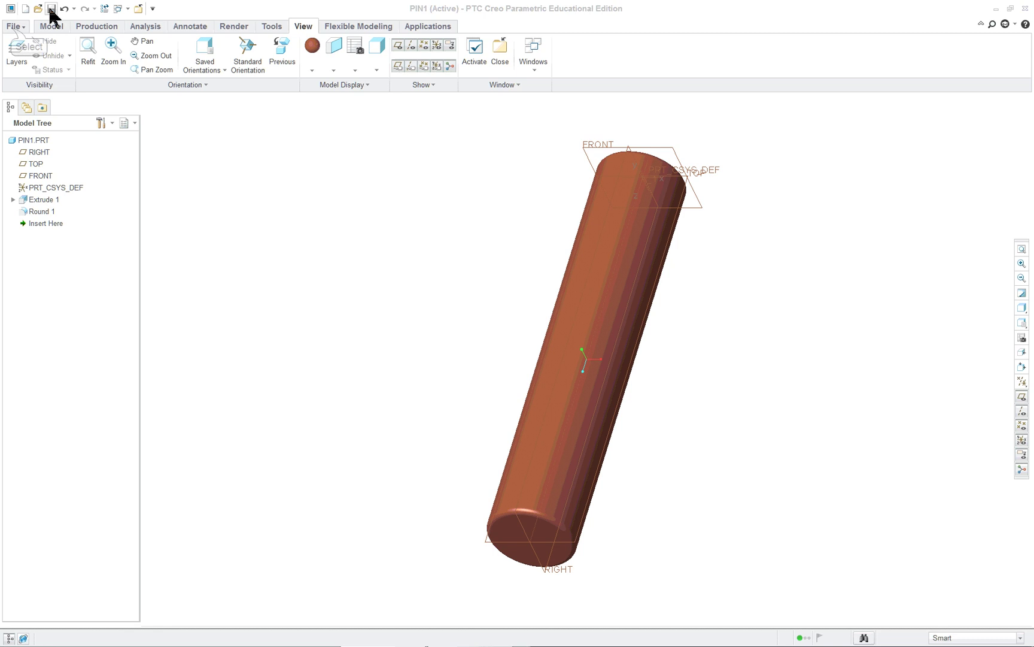
Save the PIN1 part to the default location with Ctrl+S.
click(13, 26)
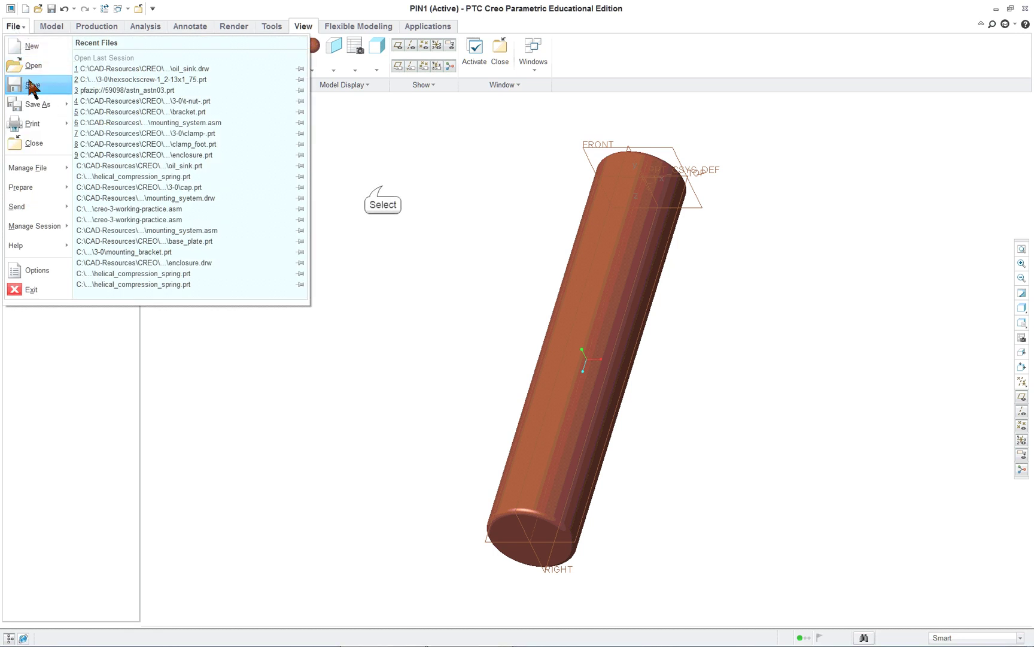
click(381, 184)
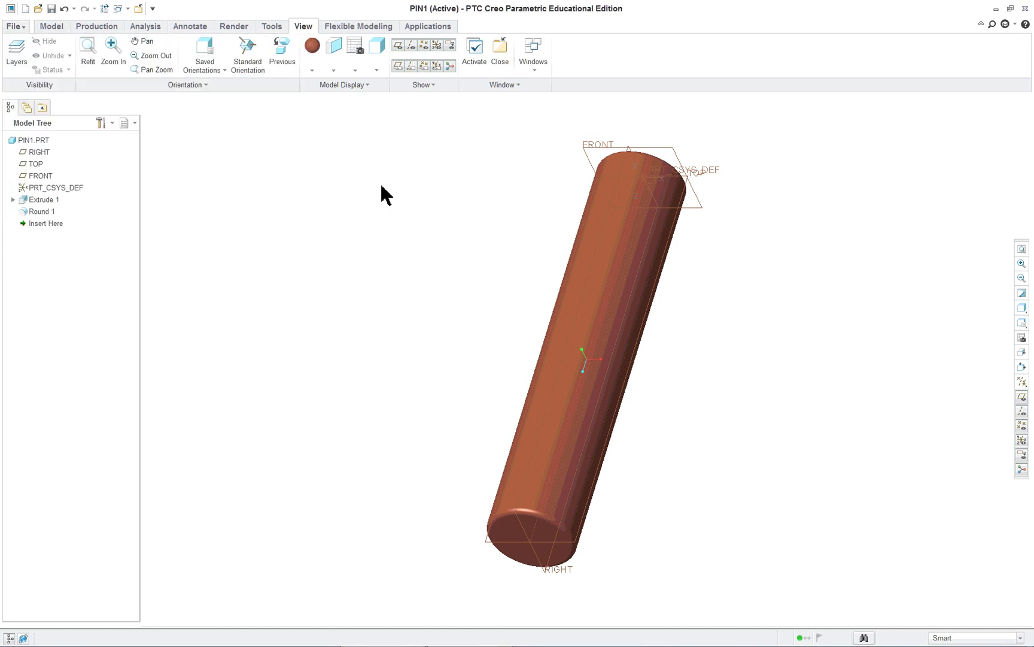
key(ctrl+s)
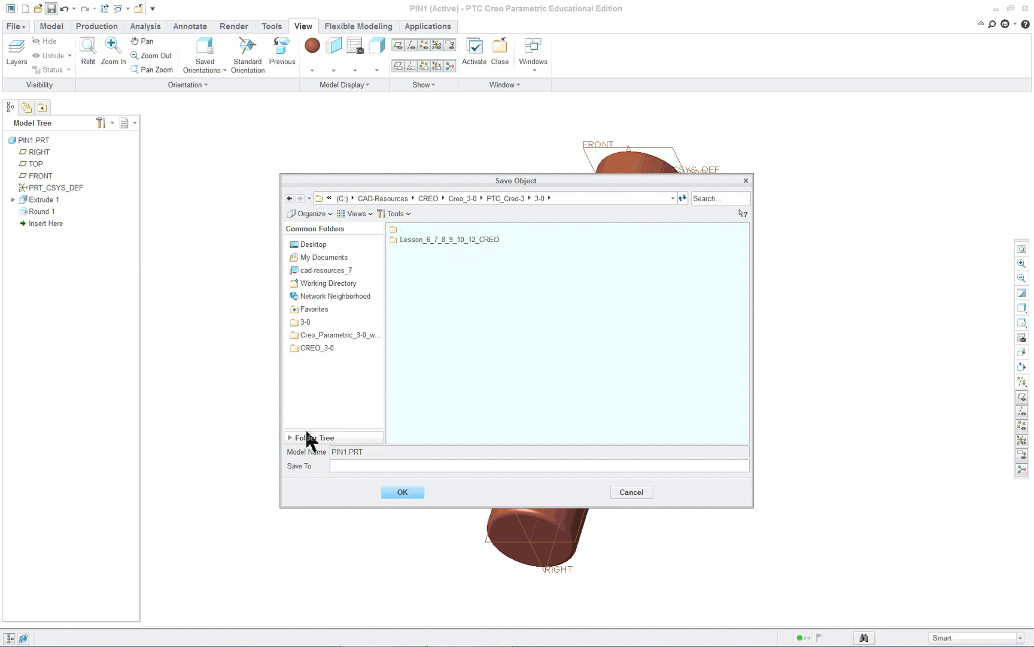
click(400, 492)
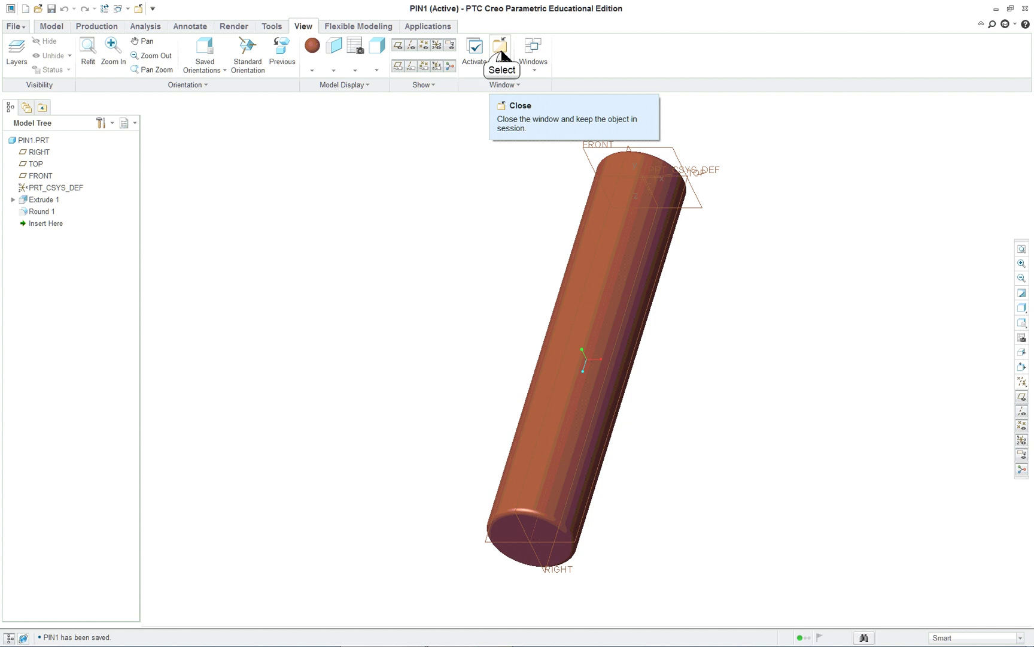
Close the PIN1 window, list the In Session files showing pin1.prt, then cancel.
click(502, 49)
click(36, 48)
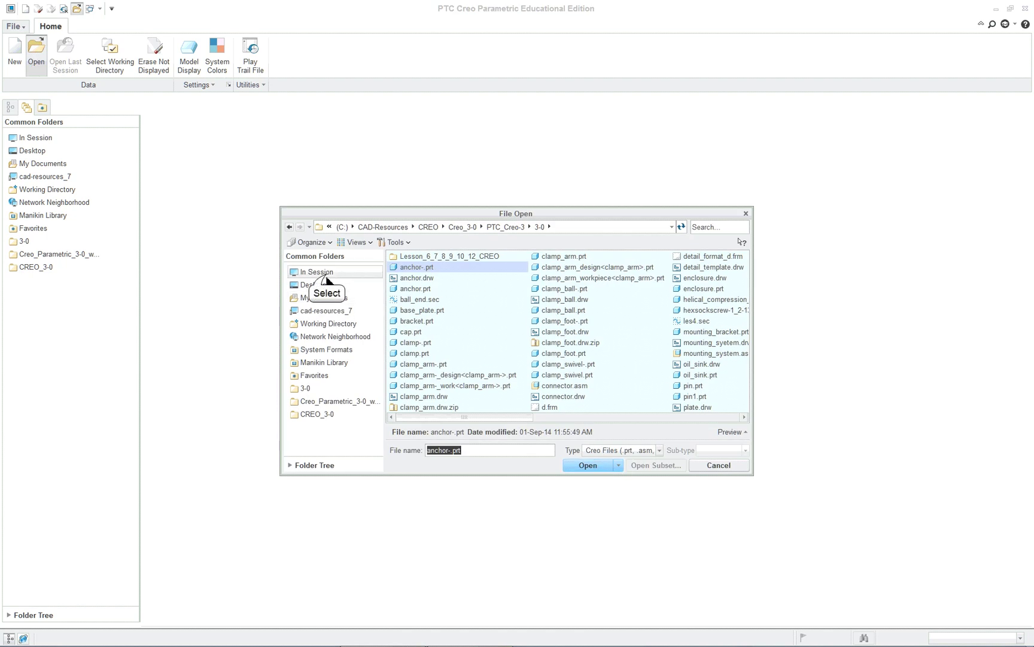
click(326, 274)
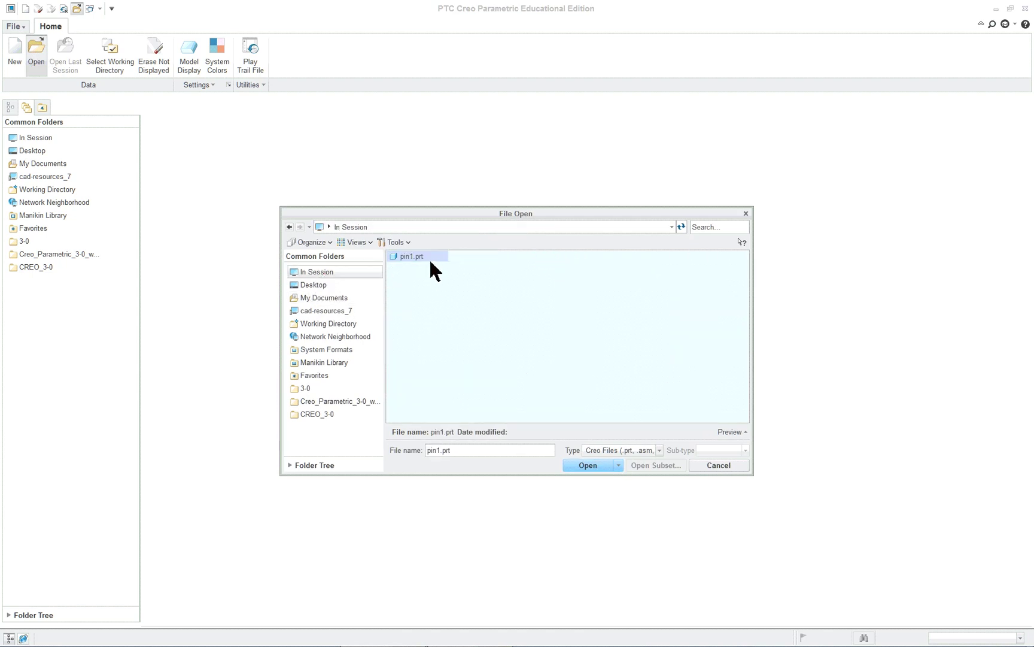
click(721, 466)
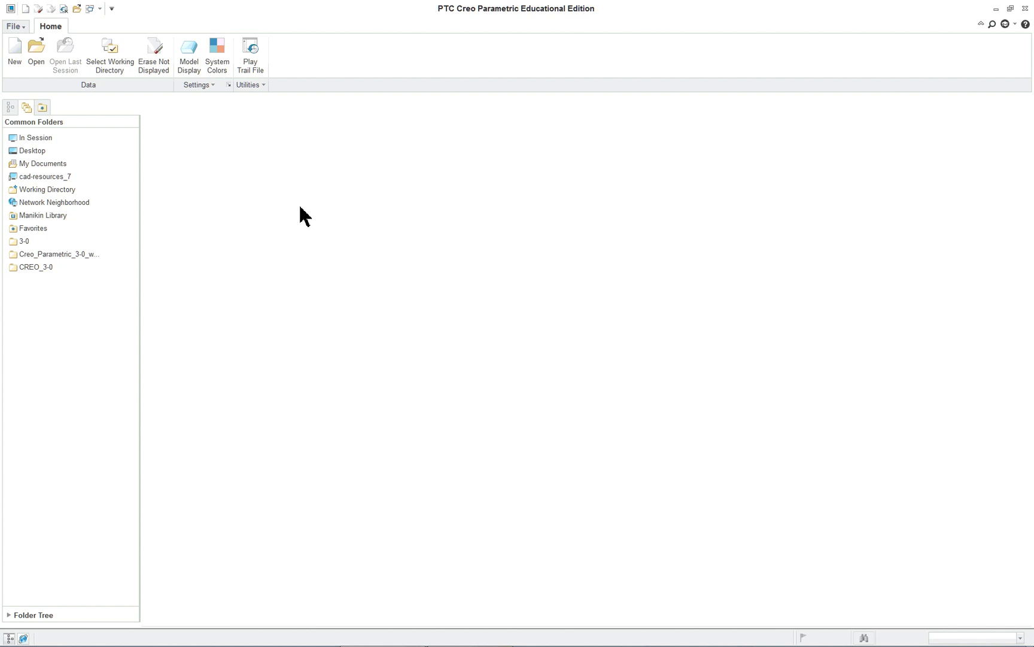
Create a new solid part named plate1 using the default template.
click(19, 58)
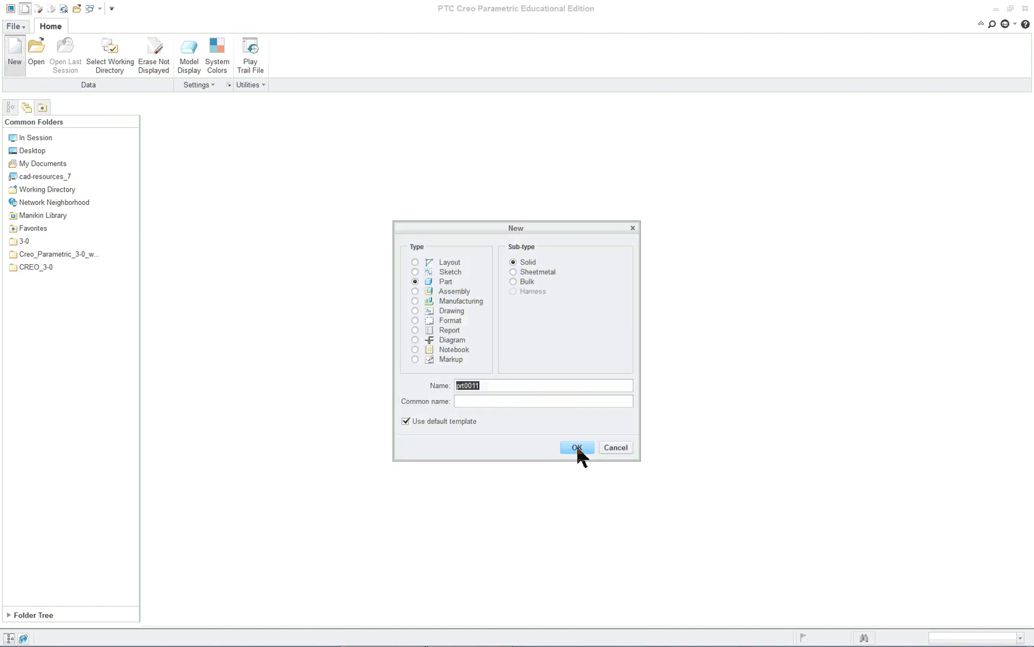
text(plate1)
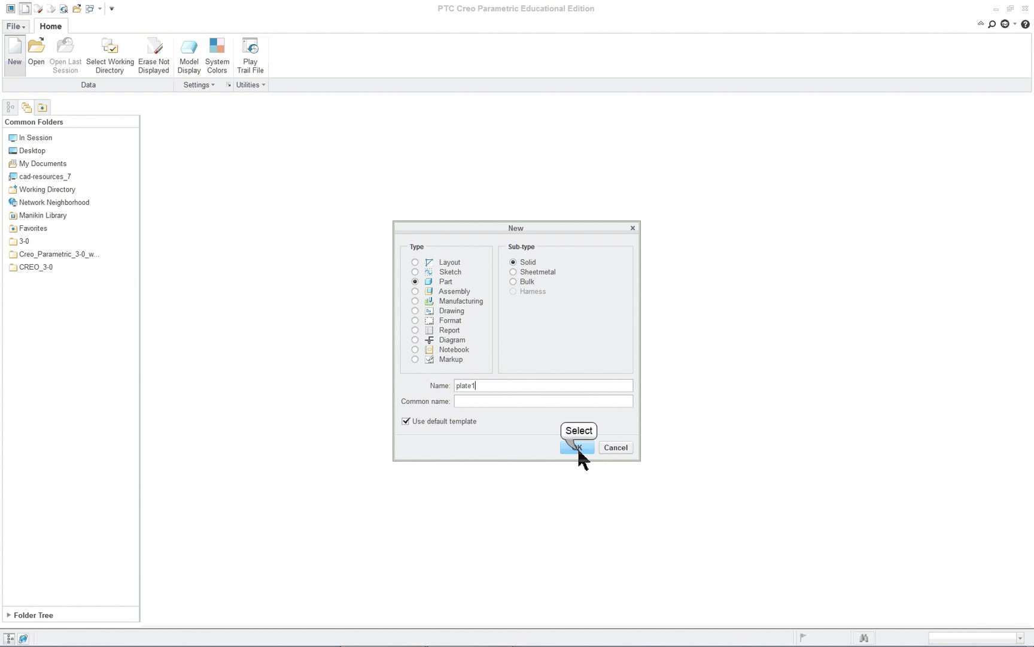
click(579, 449)
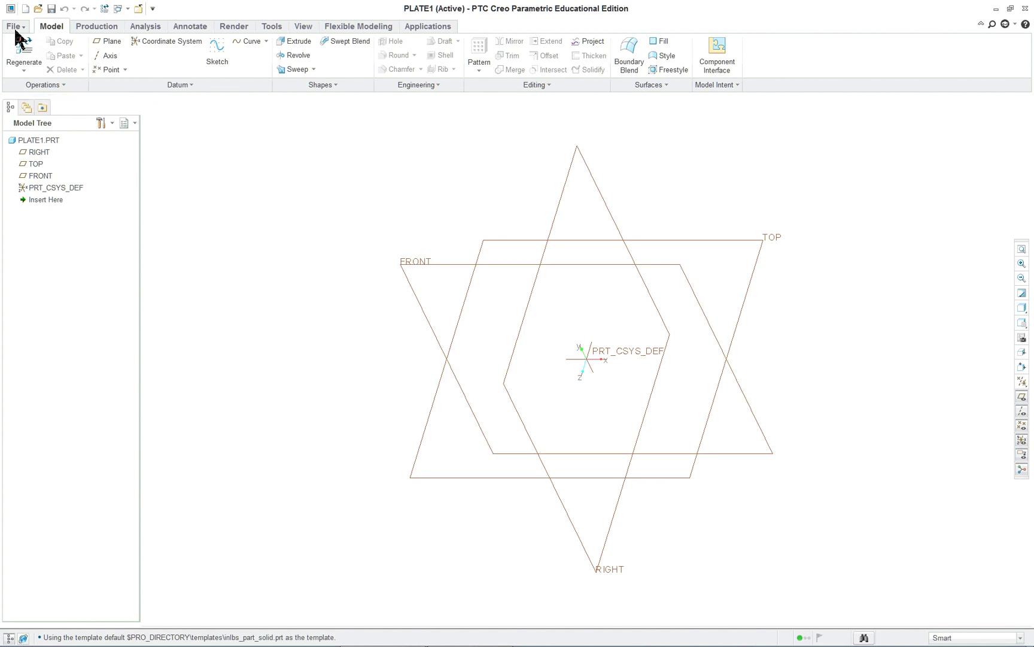
Switch to the lesson PDF in Acrobat and scroll down through it.
key(alt+Tab)
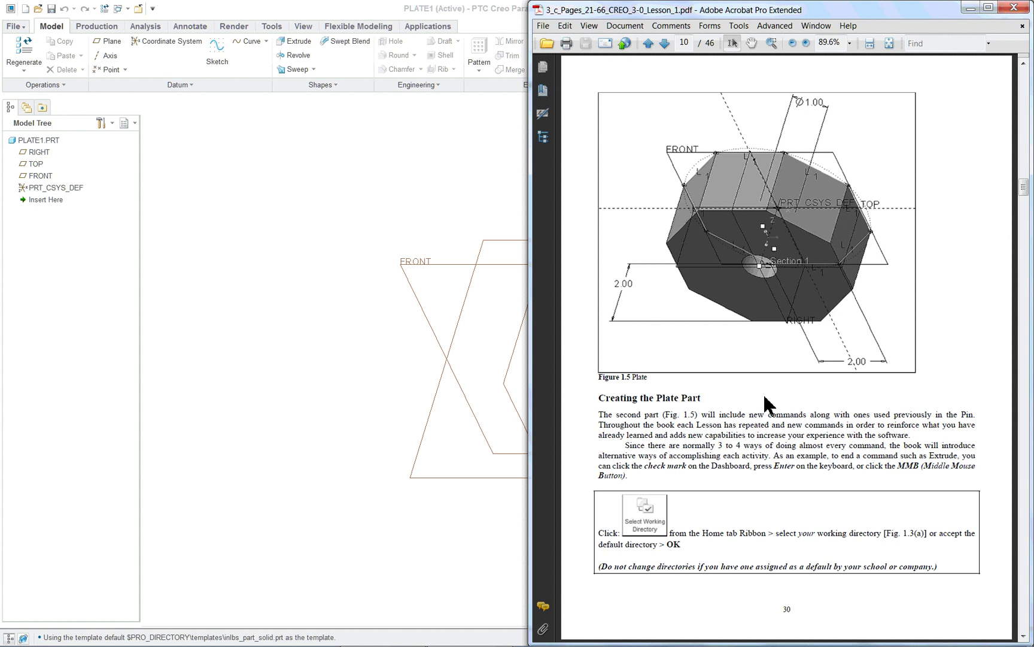
scroll(766, 397, down, 2)
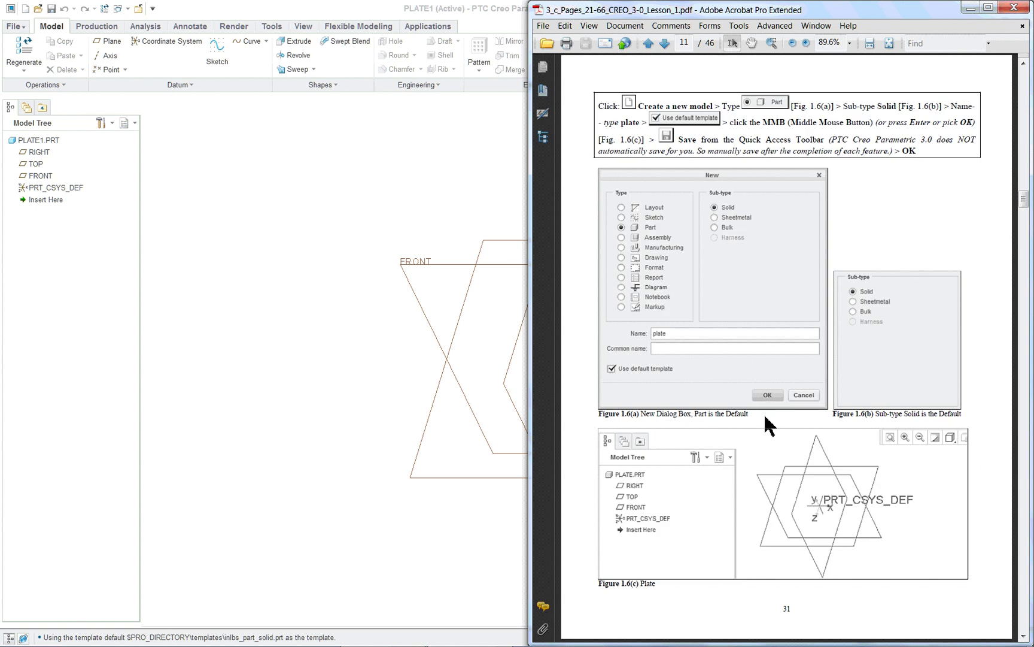
scroll(768, 422, down, 2)
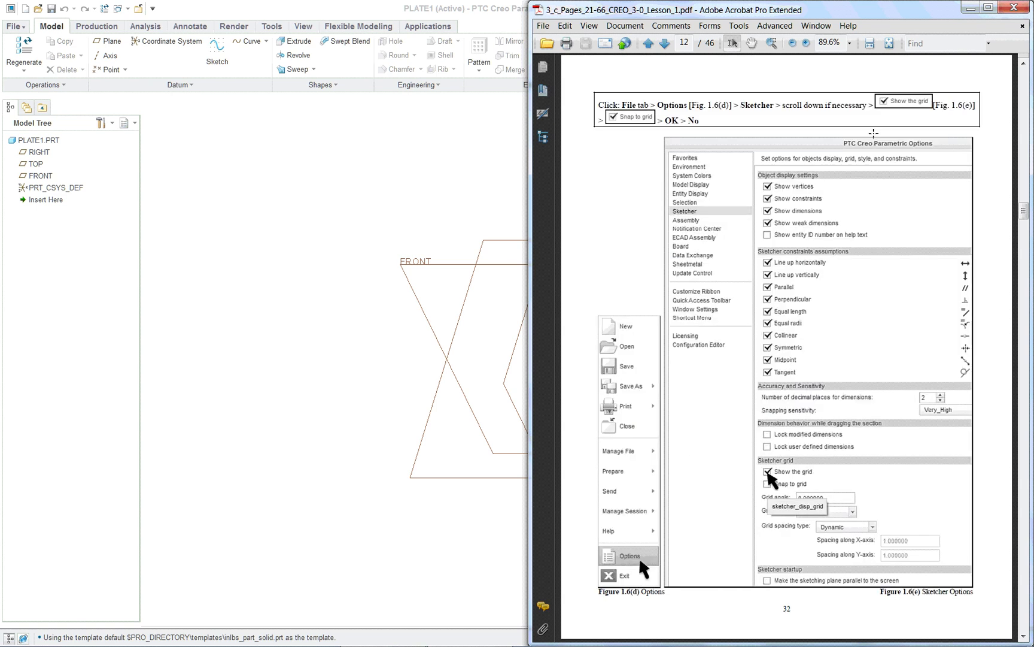
Open Creo Options and browse the Model Display, Entity Display and System Colors pages.
click(188, 181)
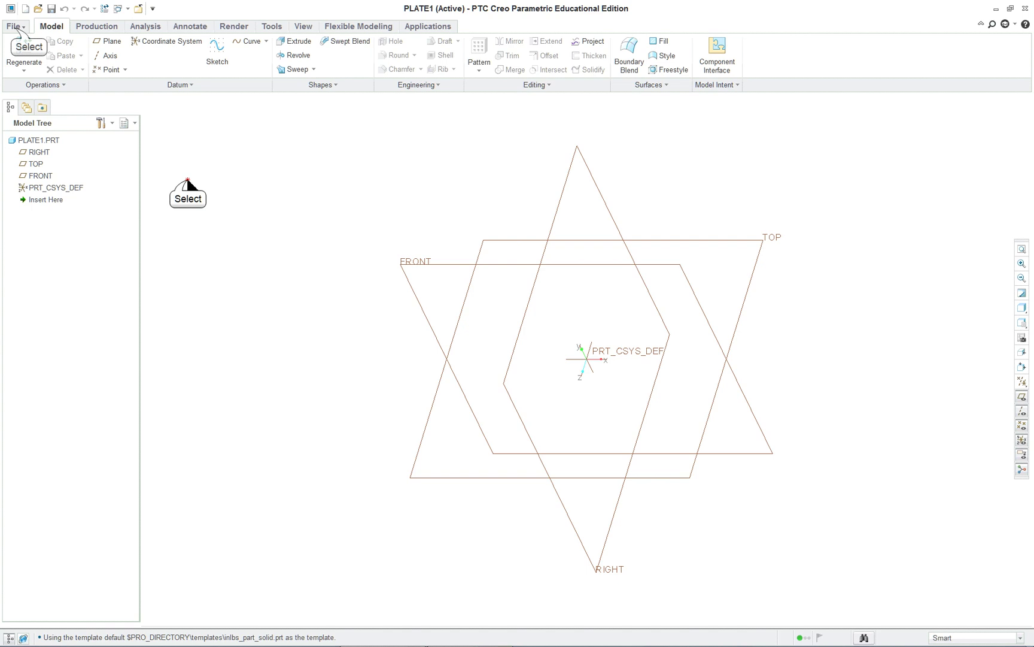
click(13, 27)
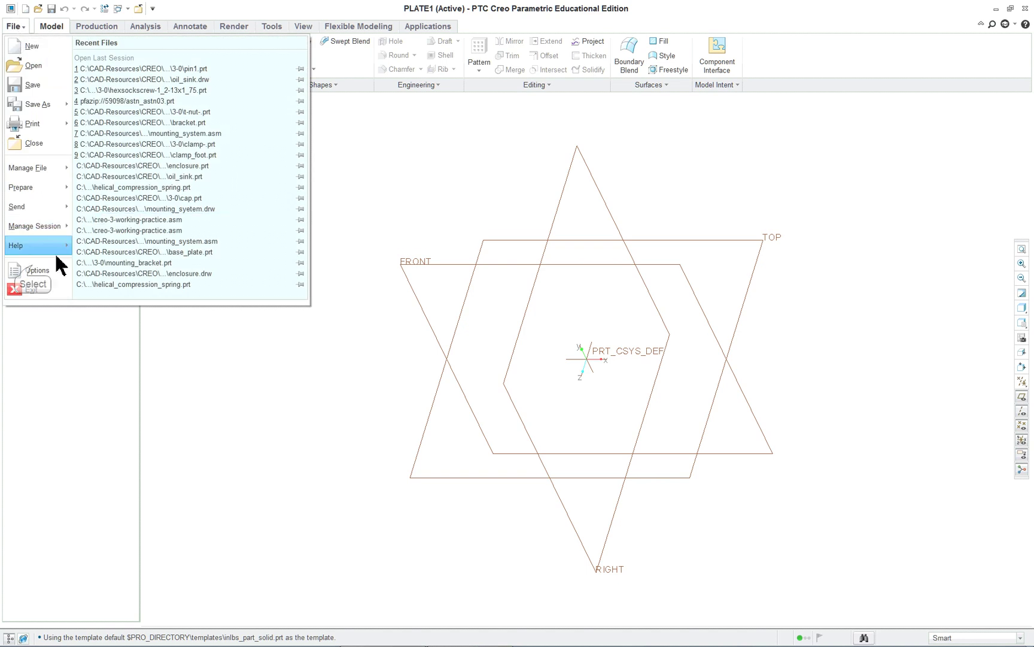
click(32, 269)
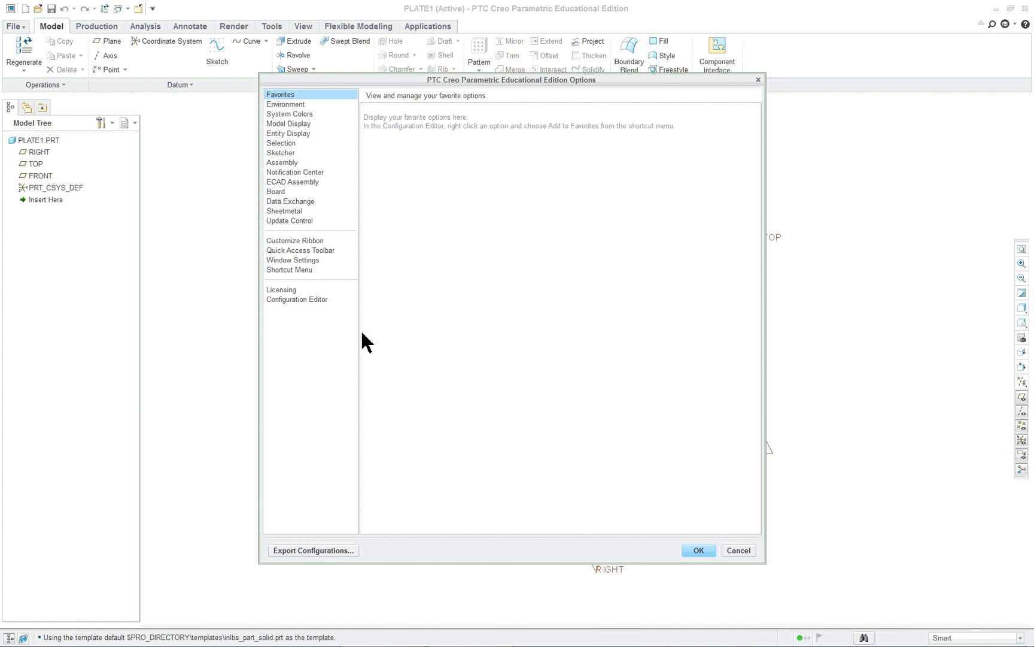
click(304, 126)
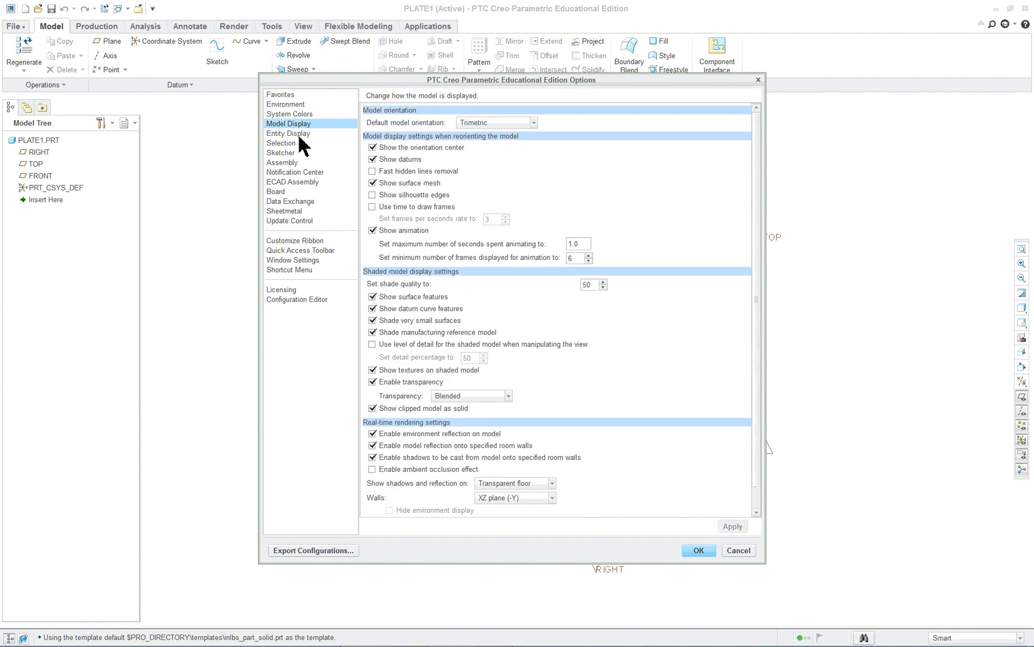
click(302, 134)
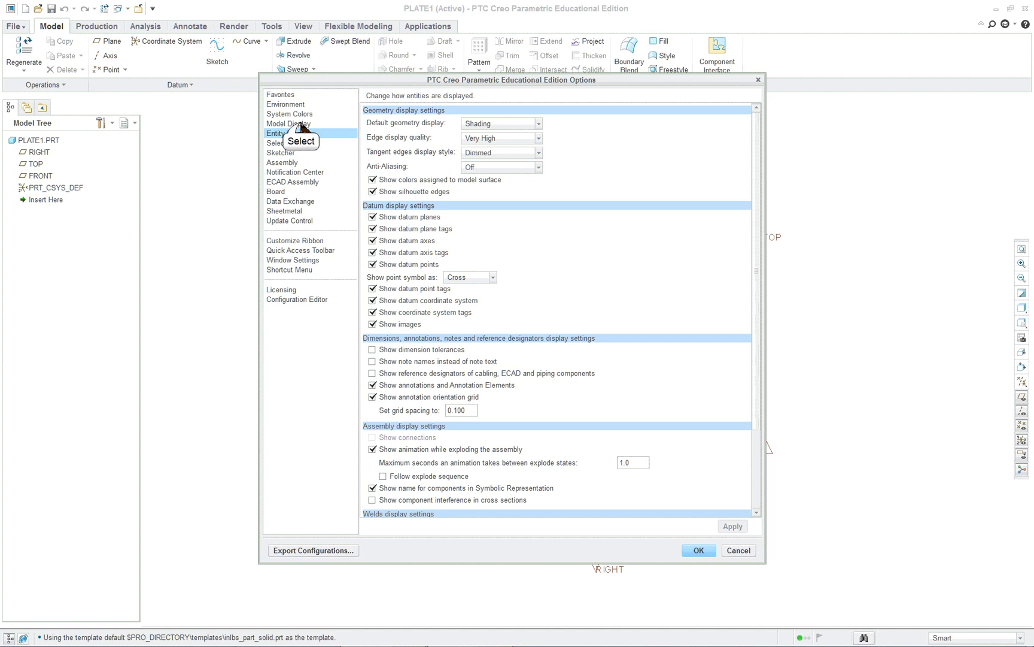
click(303, 125)
scroll(593, 376, down, 1)
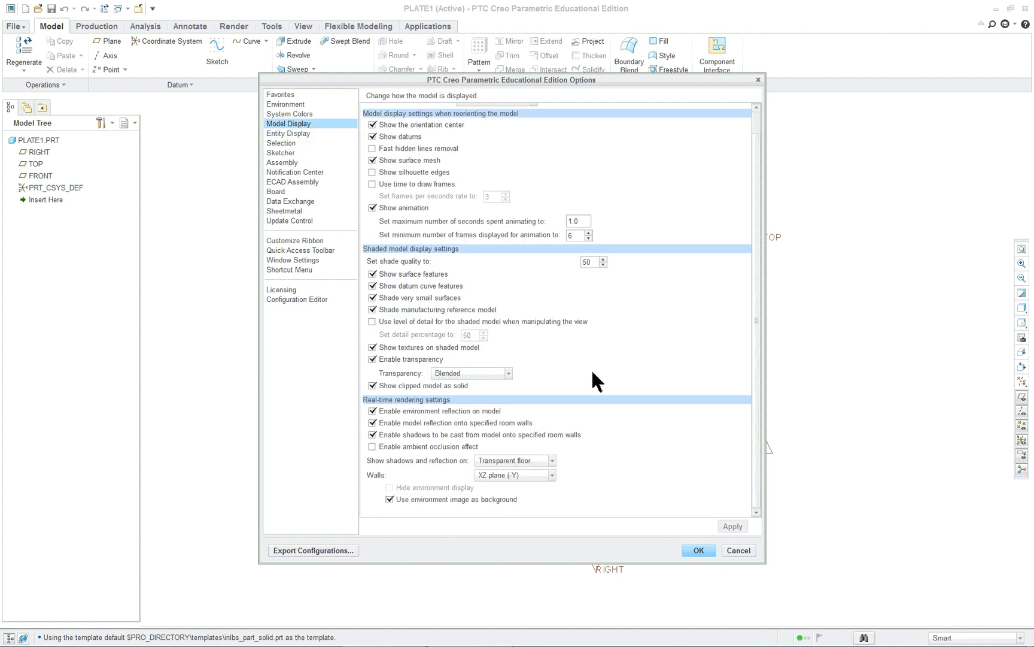
scroll(592, 387, up, 1)
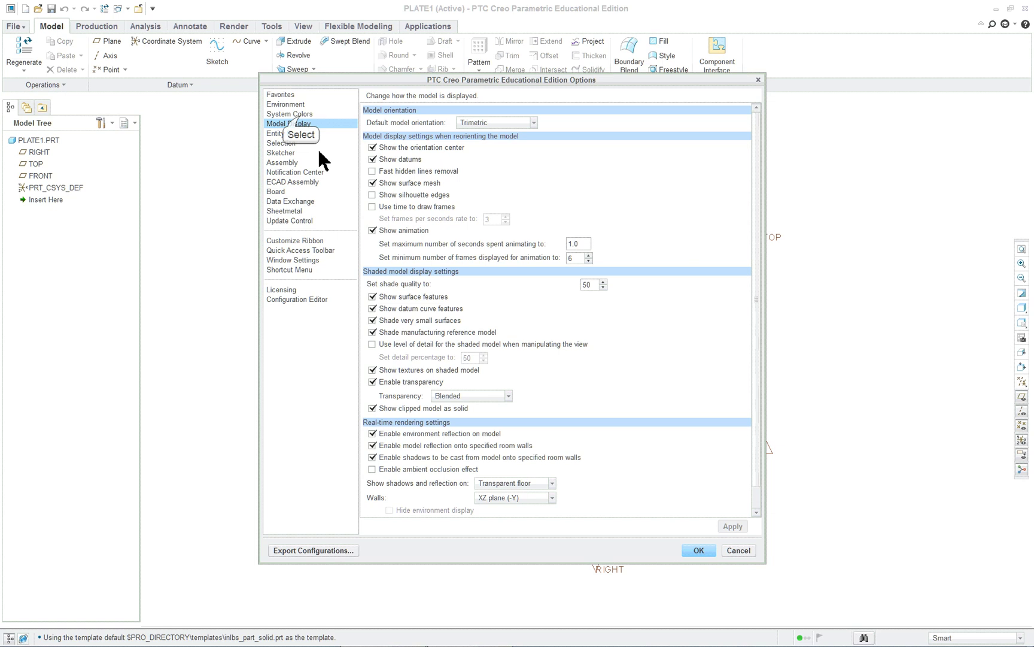
click(302, 116)
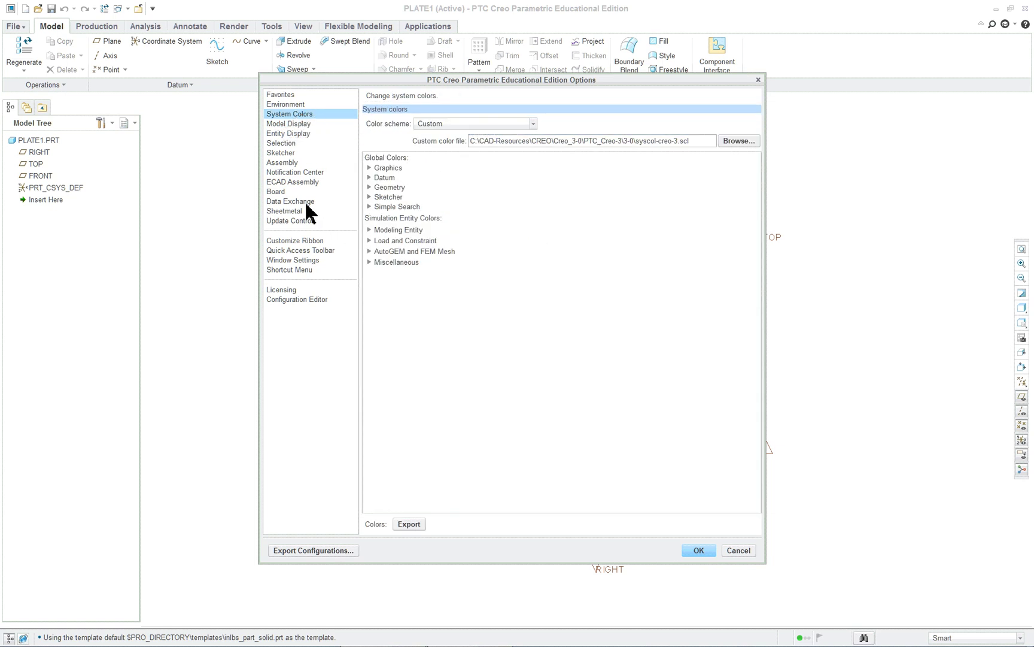
Enable Snap to grid and Show the grid in Sketcher options, without saving a configuration file.
click(285, 153)
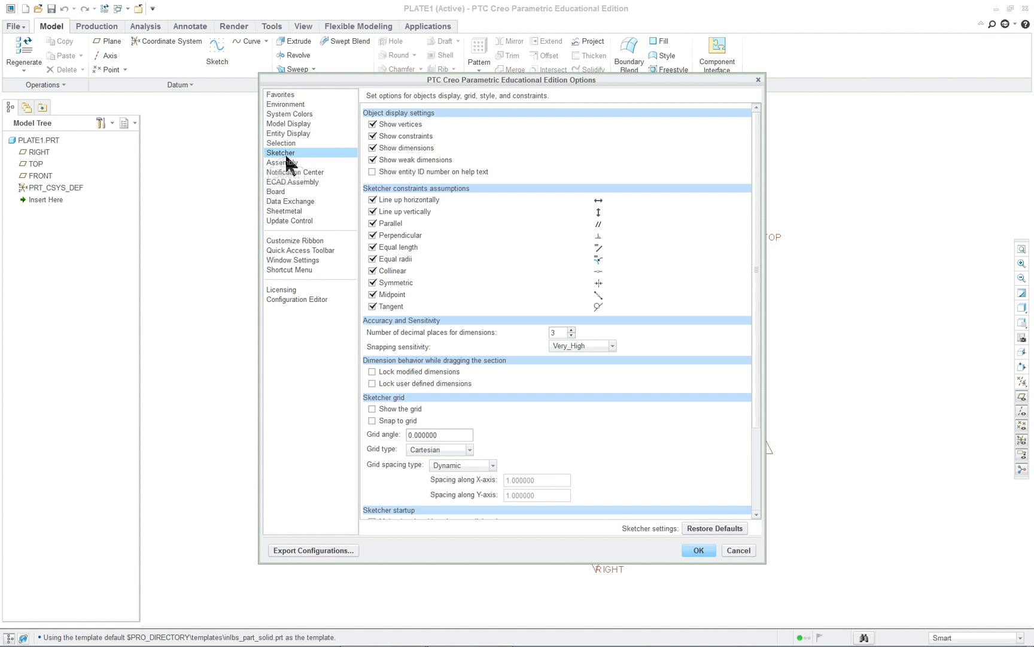
scroll(580, 375, down, 1)
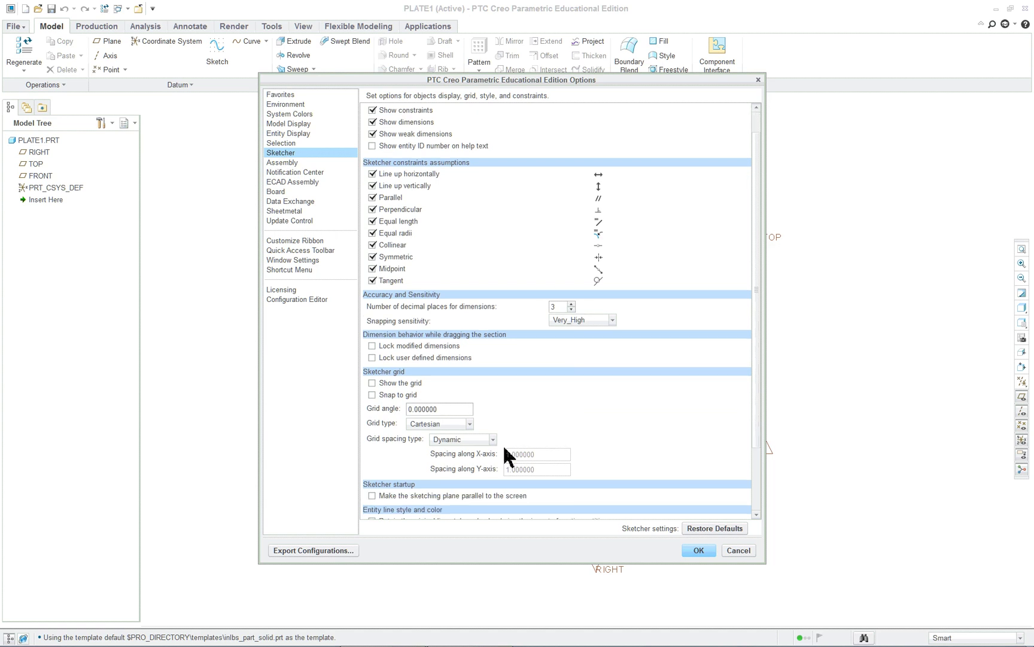
click(372, 383)
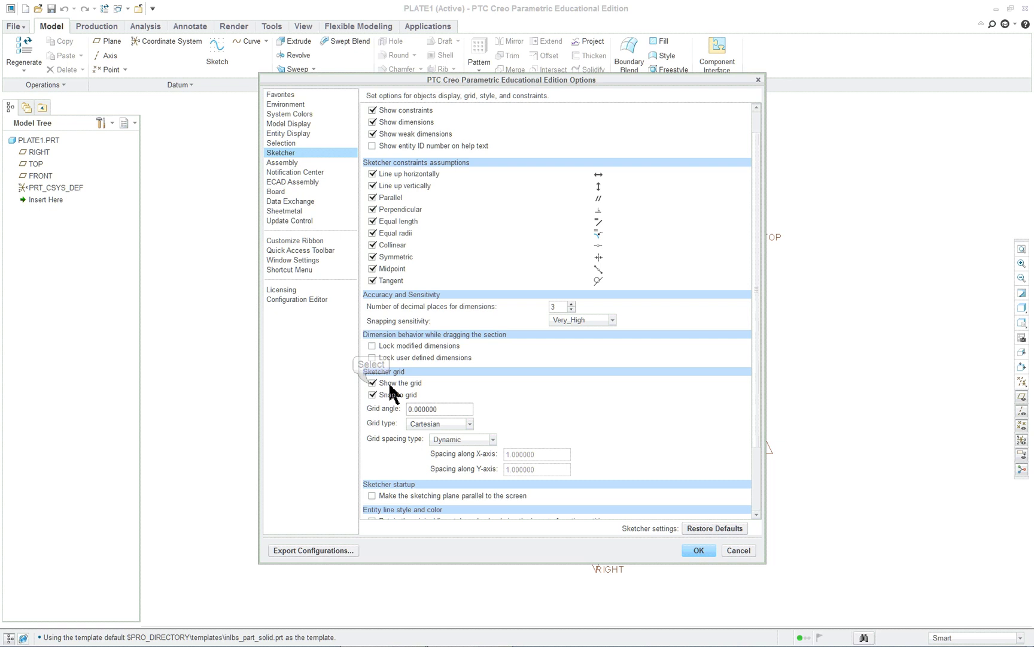
click(377, 394)
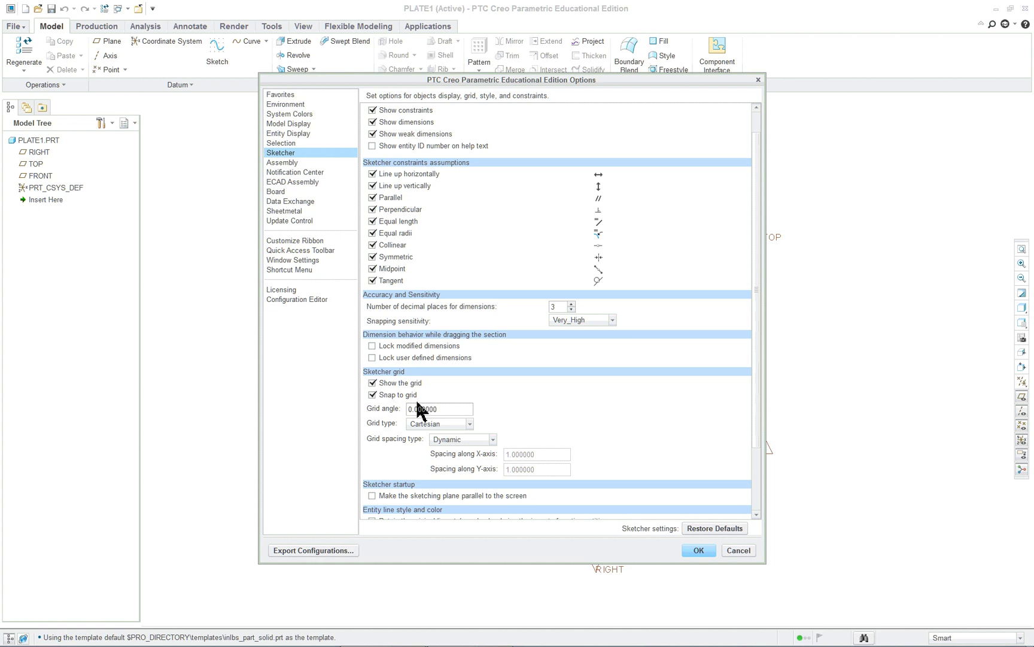
click(705, 551)
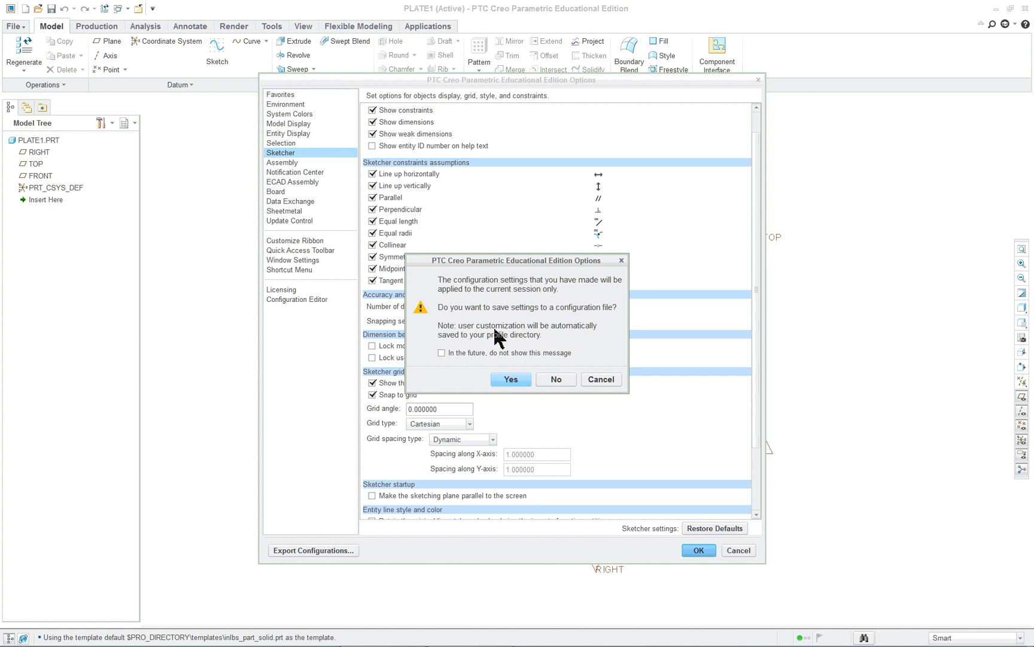
click(559, 379)
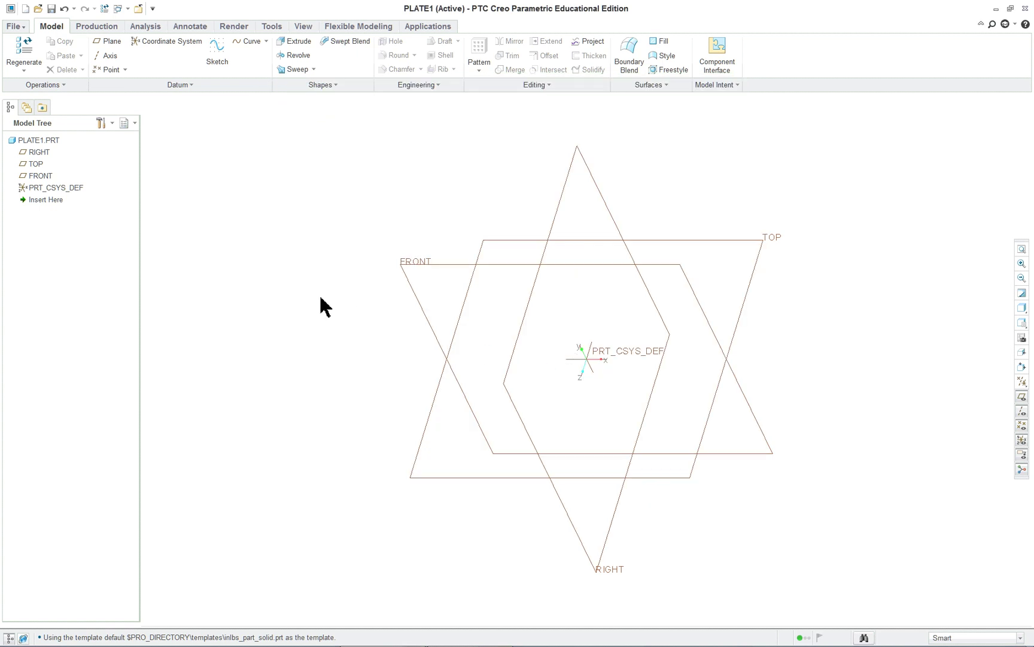
Select the FRONT datum plane and start an Extrude sketched on it.
click(417, 269)
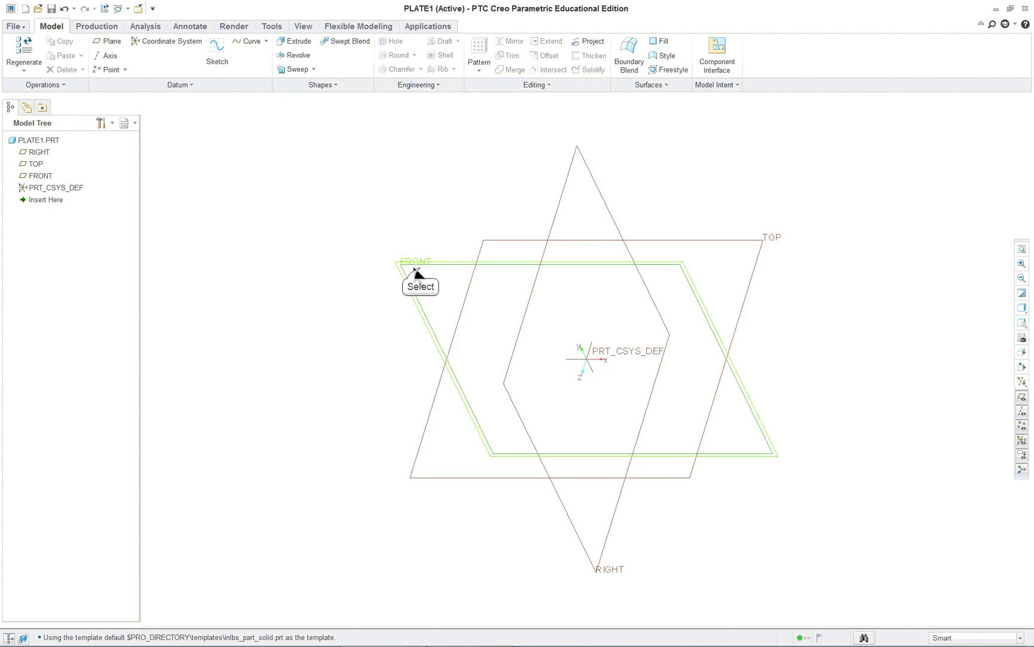
click(299, 43)
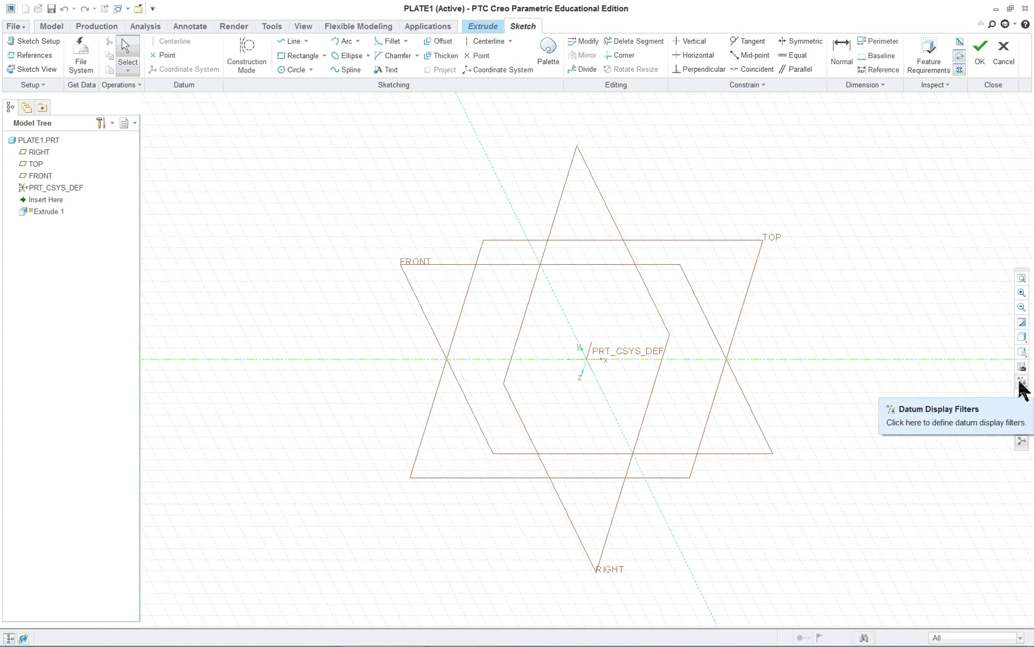
Move the in-graphics view toolbar to show on the top of the window.
right_click(1024, 439)
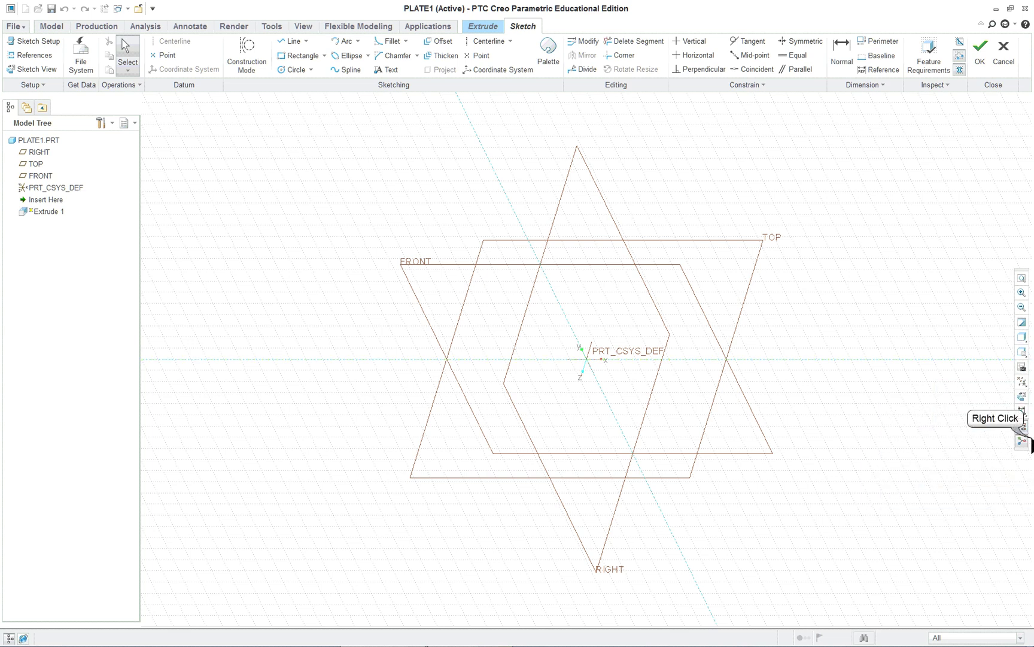
right_click(1023, 426)
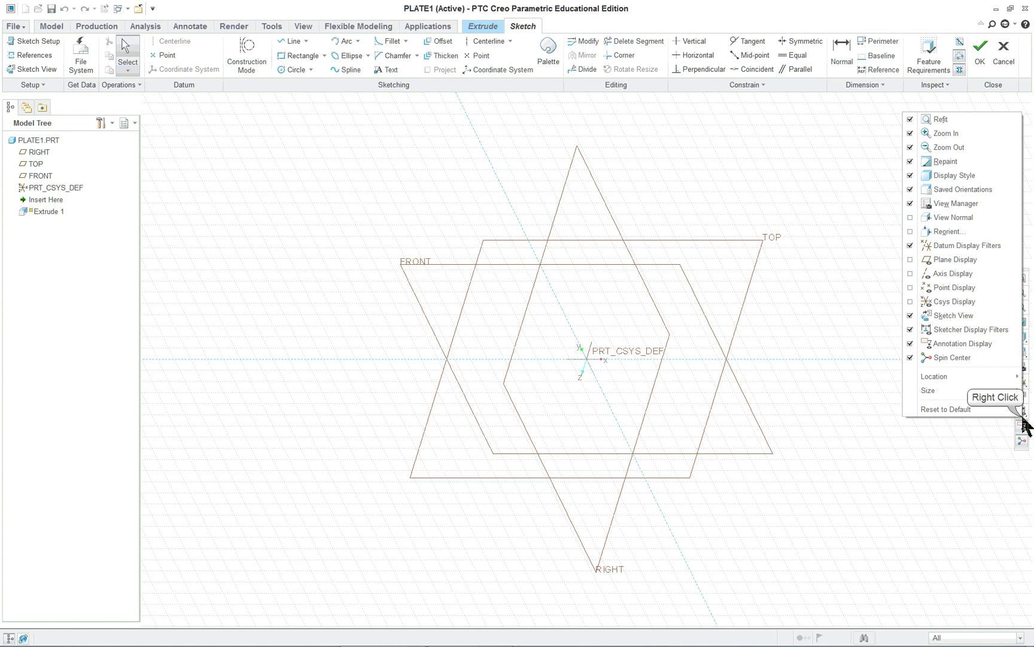
mouse_move(922, 376)
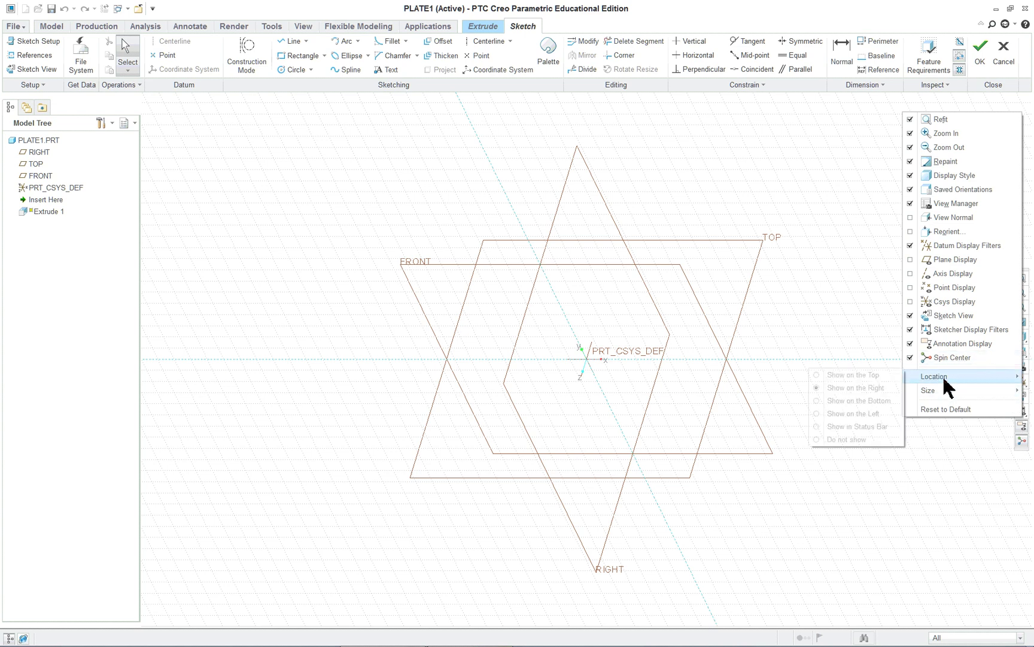
click(869, 376)
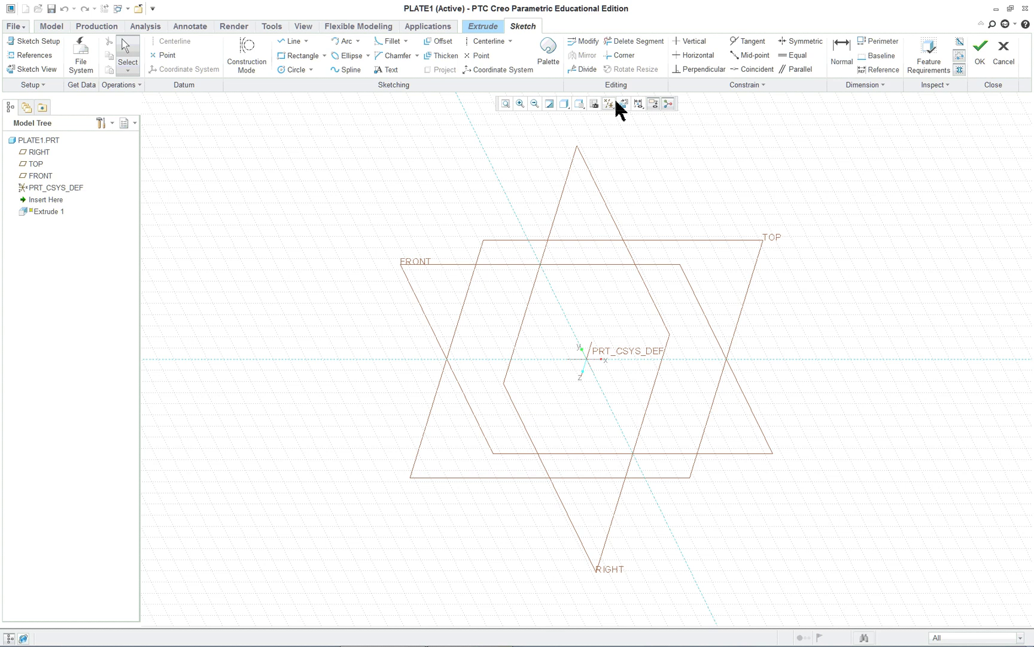
Add View Normal, Reorient, and Plane, Axis, Point and Csys Display to the view toolbar.
right_drag(637, 104, 617, 104)
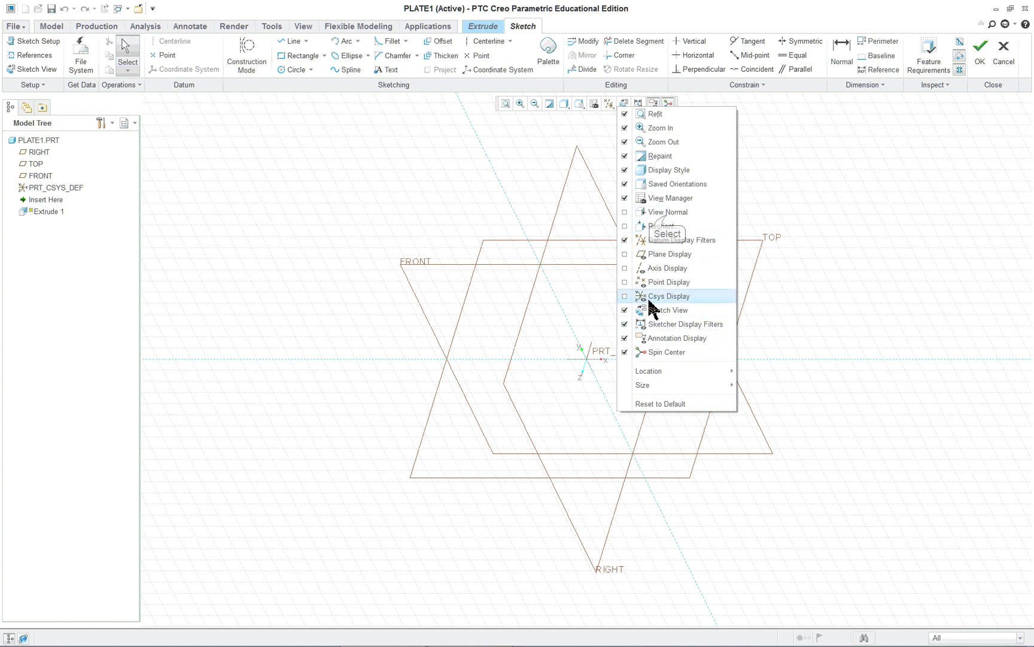
click(659, 212)
click(659, 226)
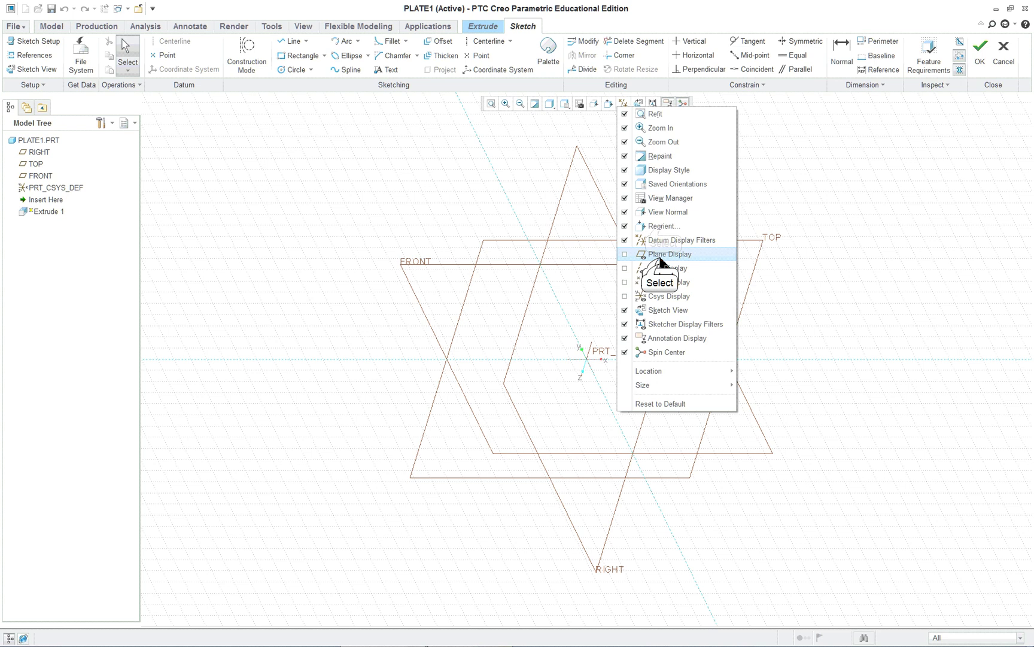
click(660, 256)
click(659, 268)
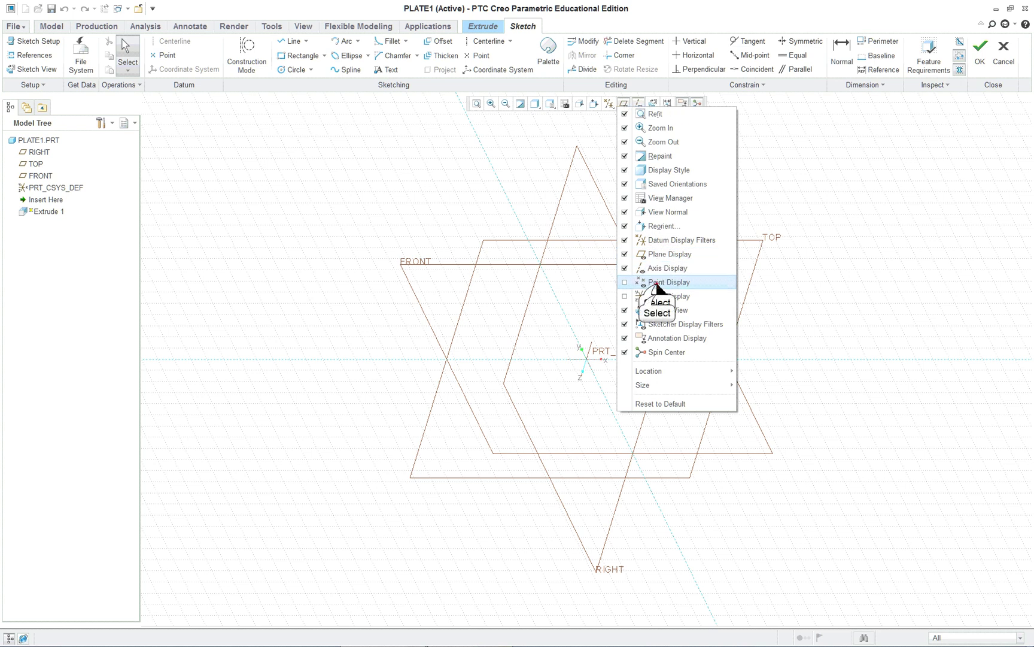
click(658, 282)
click(658, 295)
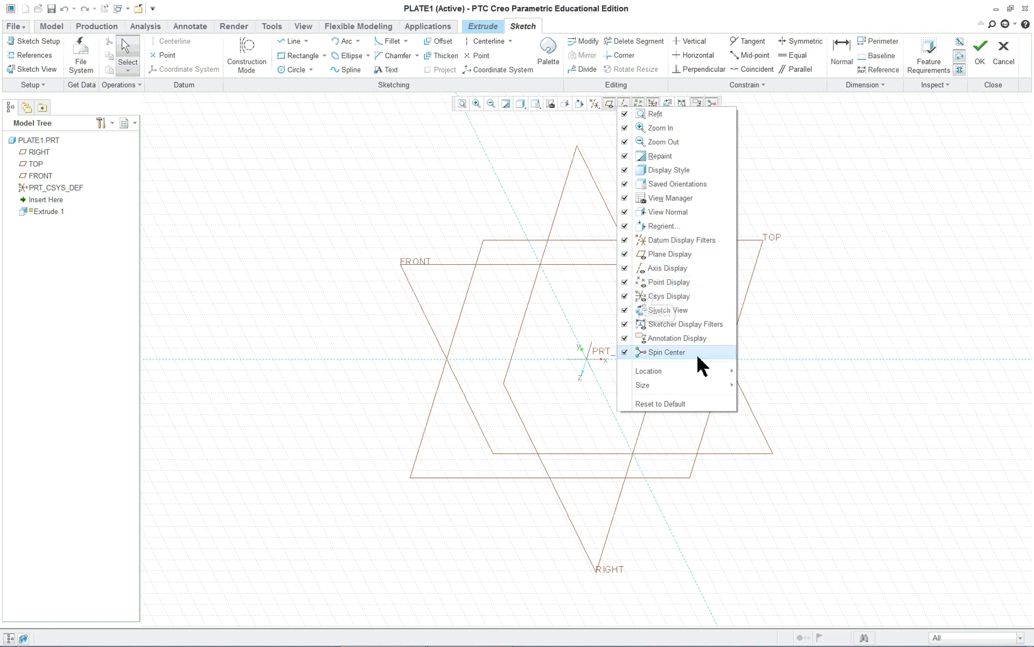
click(853, 307)
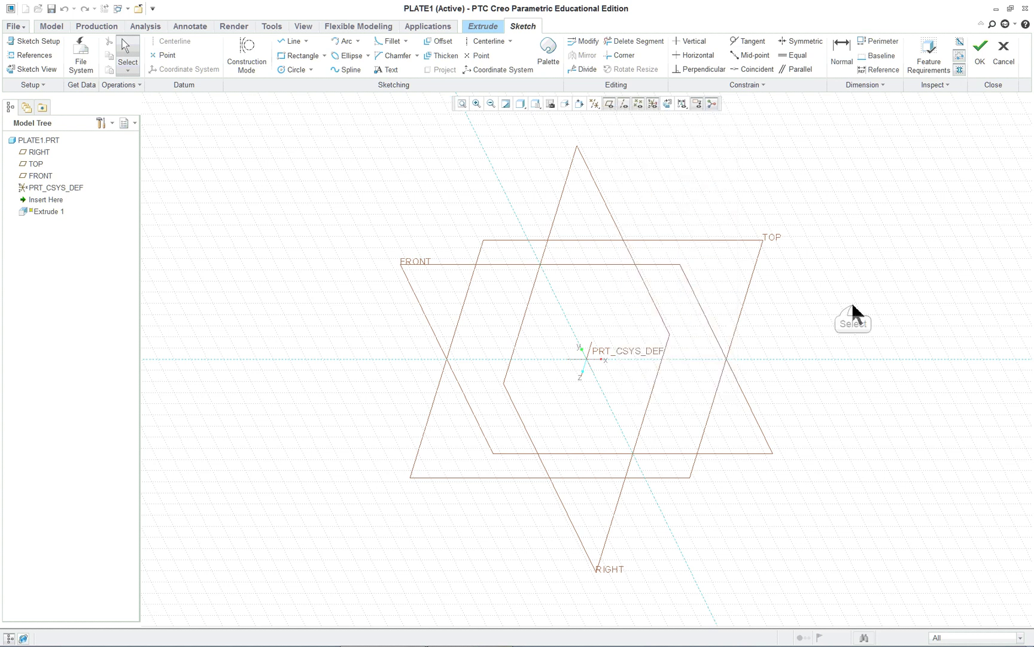
Orient the sketch parallel to the screen and bring up the Sketcher Palette, moved upward.
click(668, 104)
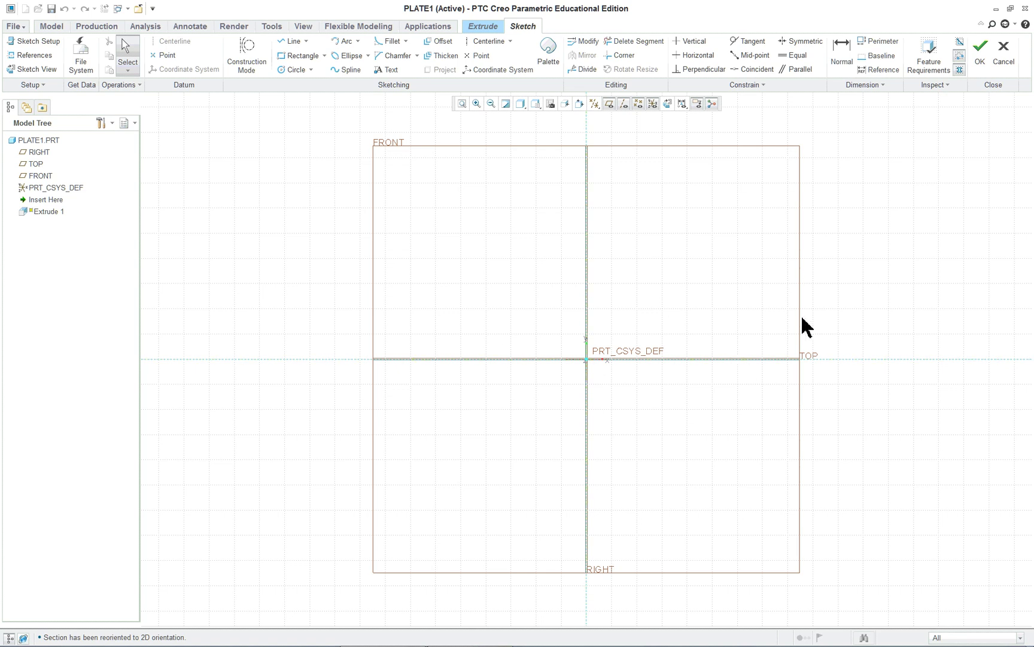
click(552, 54)
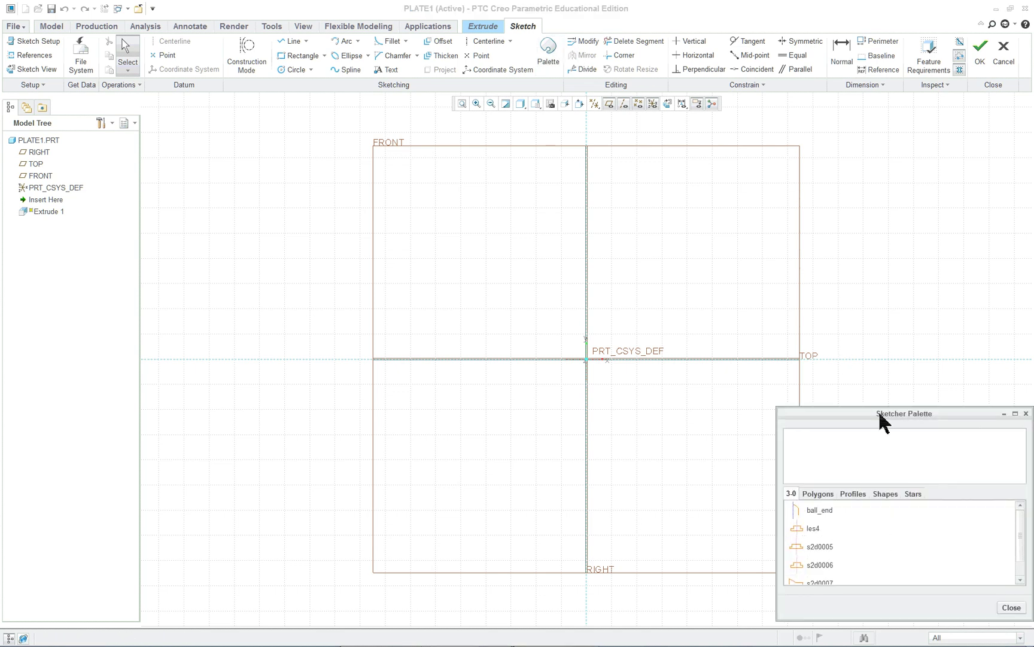
drag(925, 414, 885, 248)
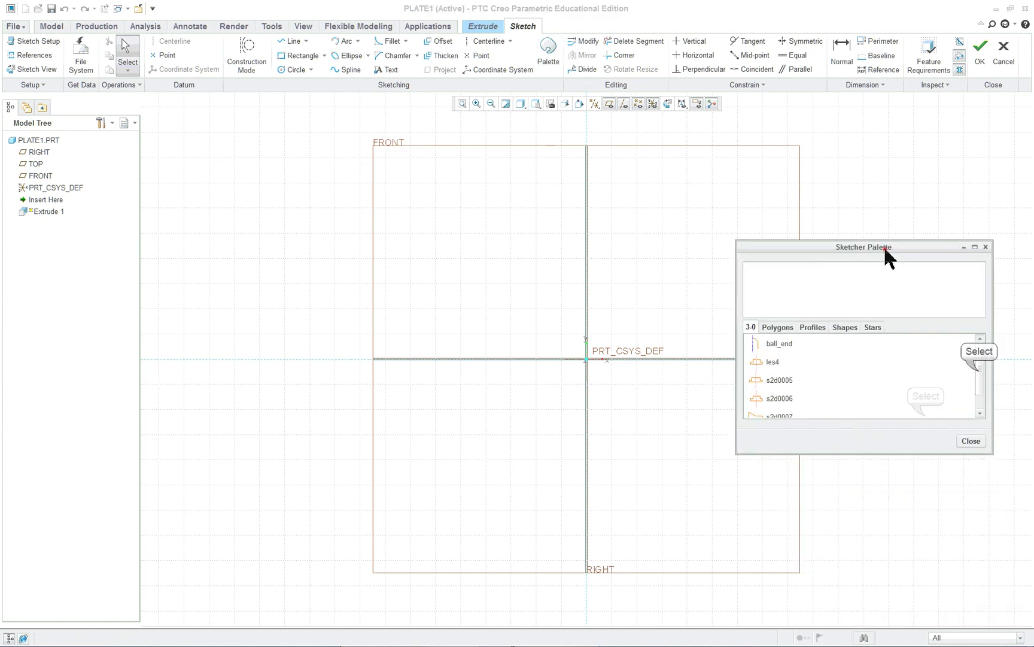
drag(978, 377, 982, 387)
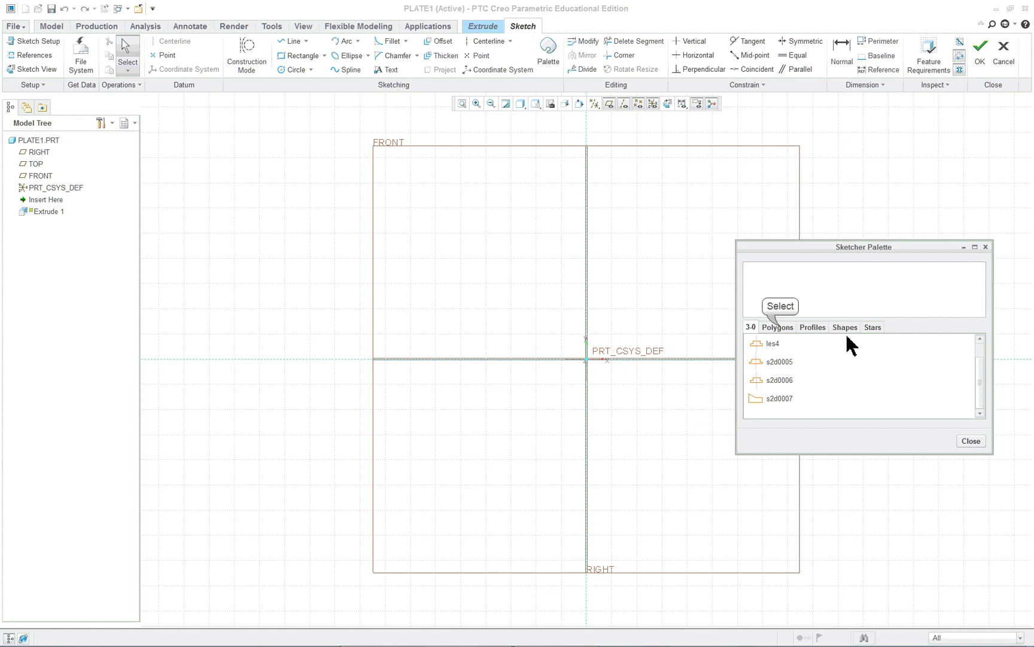
Show the palette's Polygons shapes and preview the 6-Sided Hexagon.
click(779, 327)
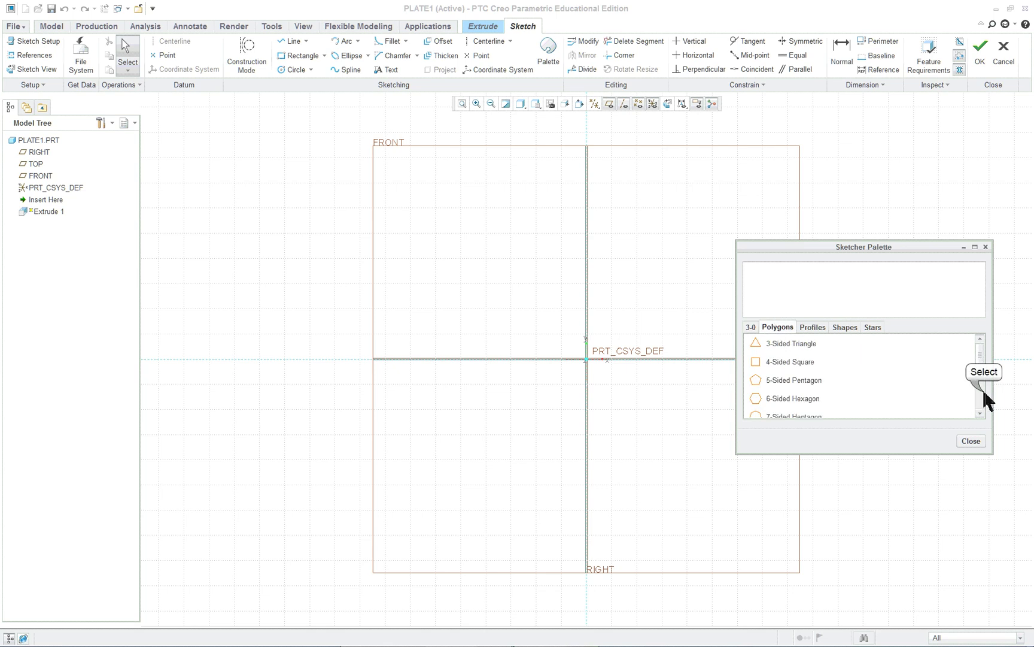
scroll(976, 405, down, 2)
scroll(837, 382, up, 1)
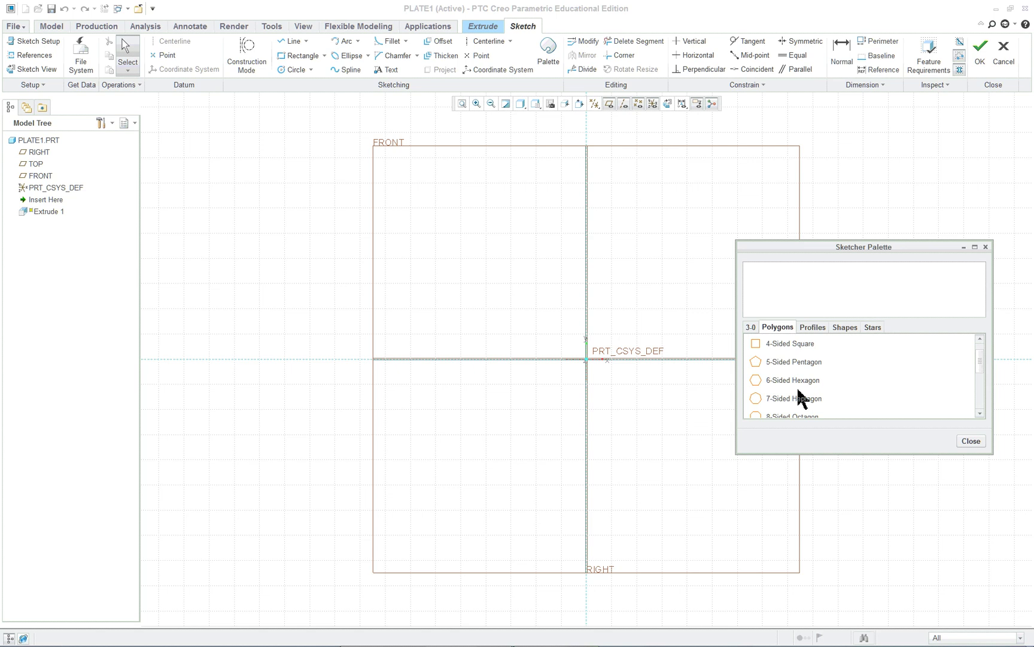
scroll(771, 393, down, 3)
scroll(792, 381, up, 3)
click(760, 386)
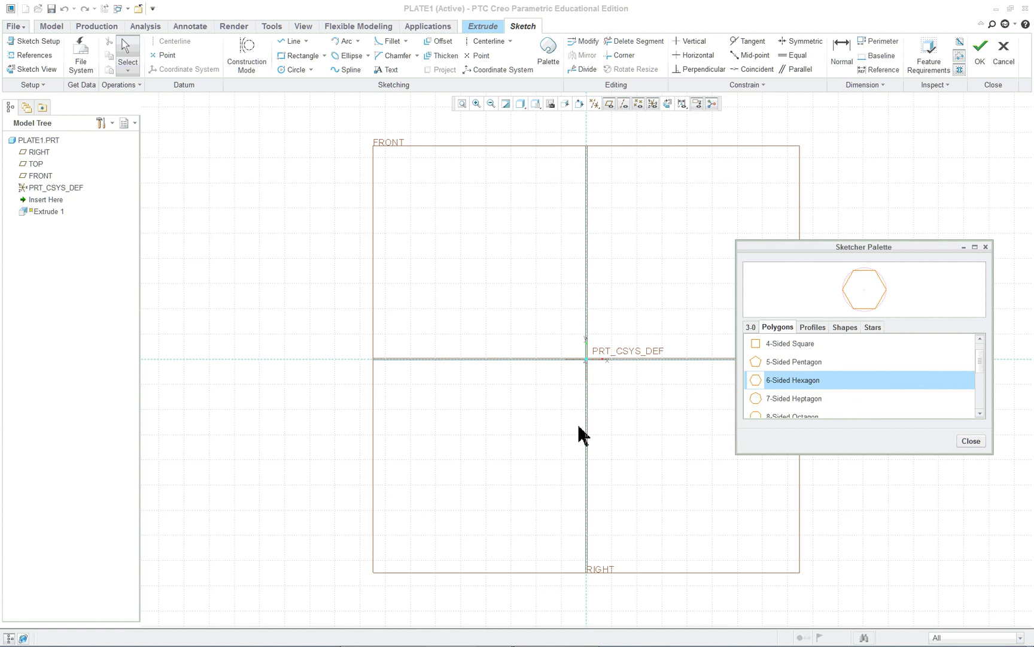
click(577, 405)
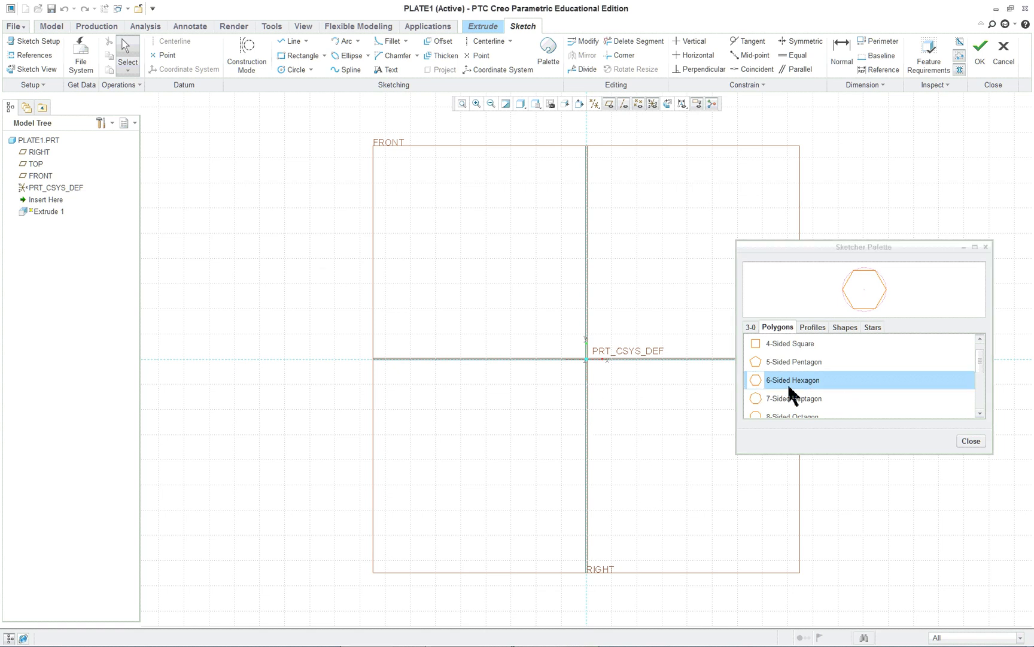
Return the lesson PDF to page 10 showing Figure 1.5 Plate.
key(alt+Tab)
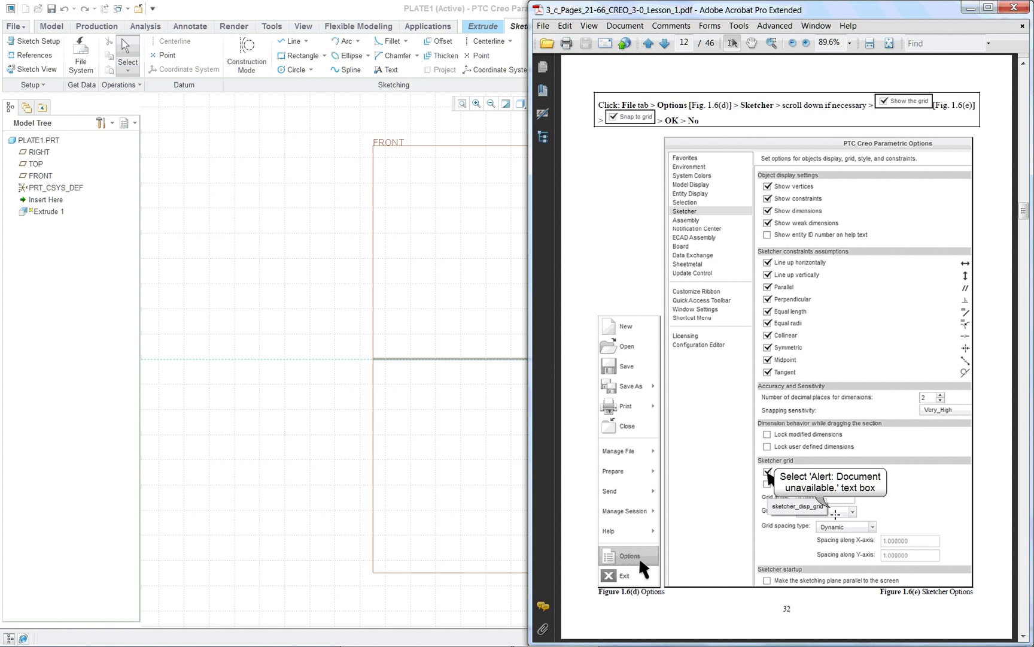
click(832, 508)
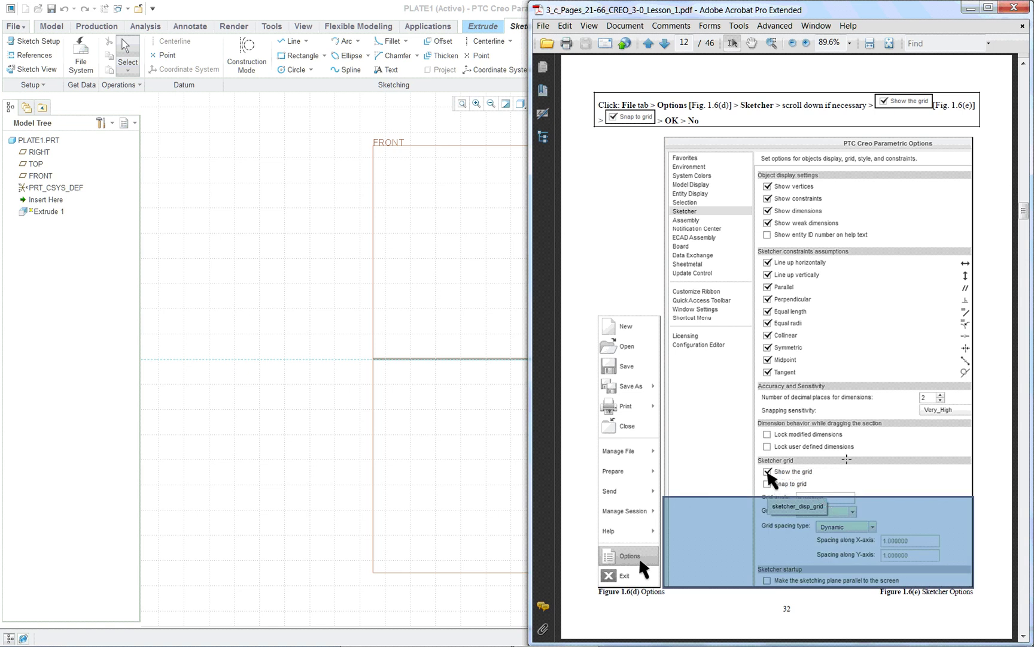
scroll(846, 459, down, 3)
scroll(849, 456, up, 9)
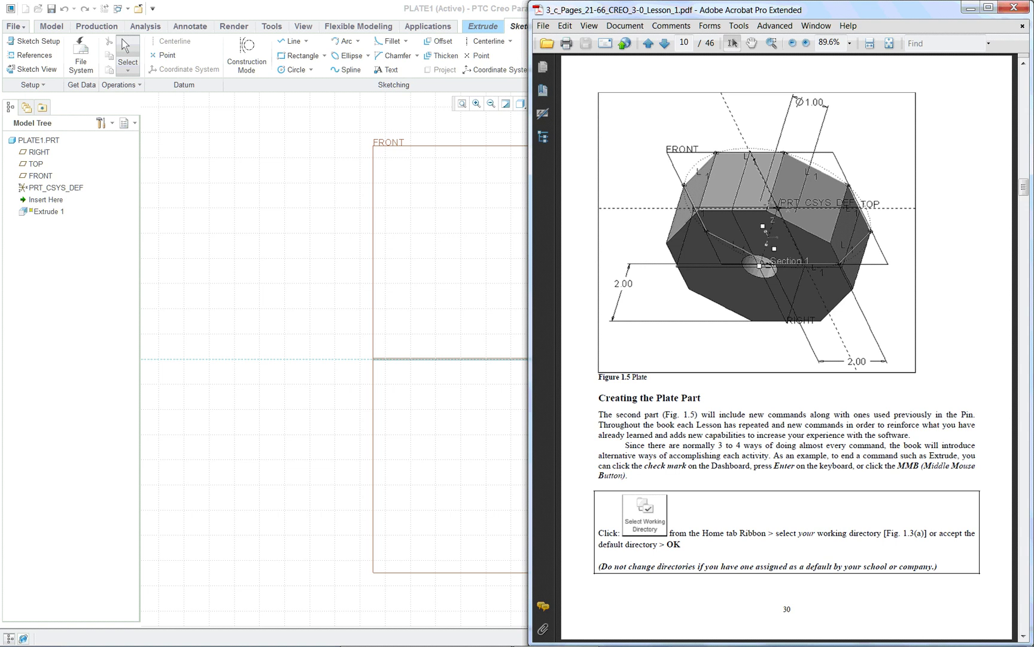
Pick the 8-Sided Octagon from the palette and place it in the sketch.
click(490, 409)
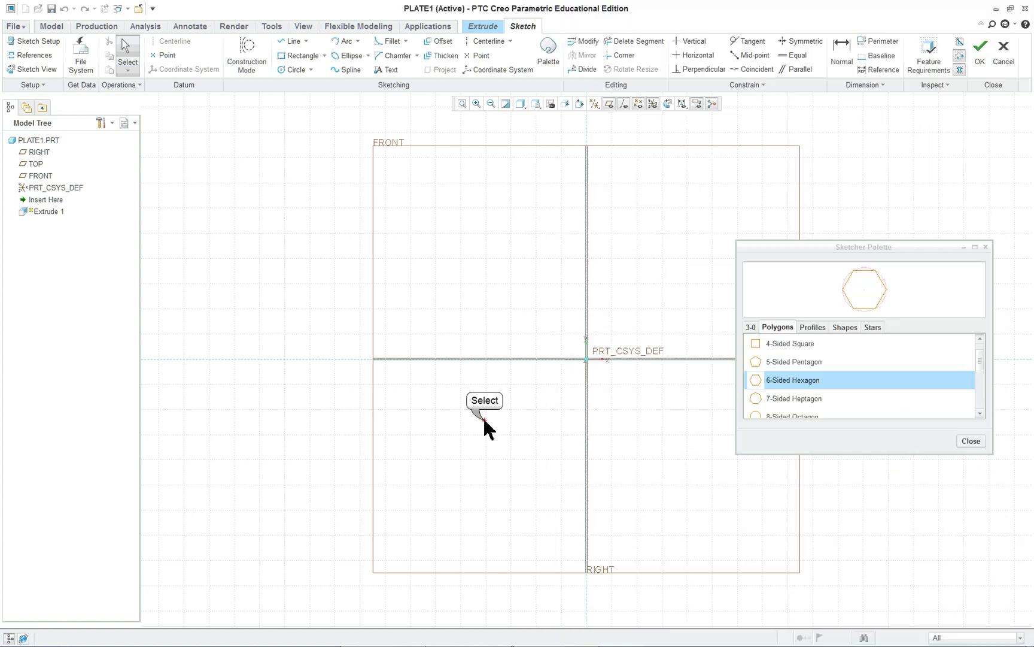
click(794, 413)
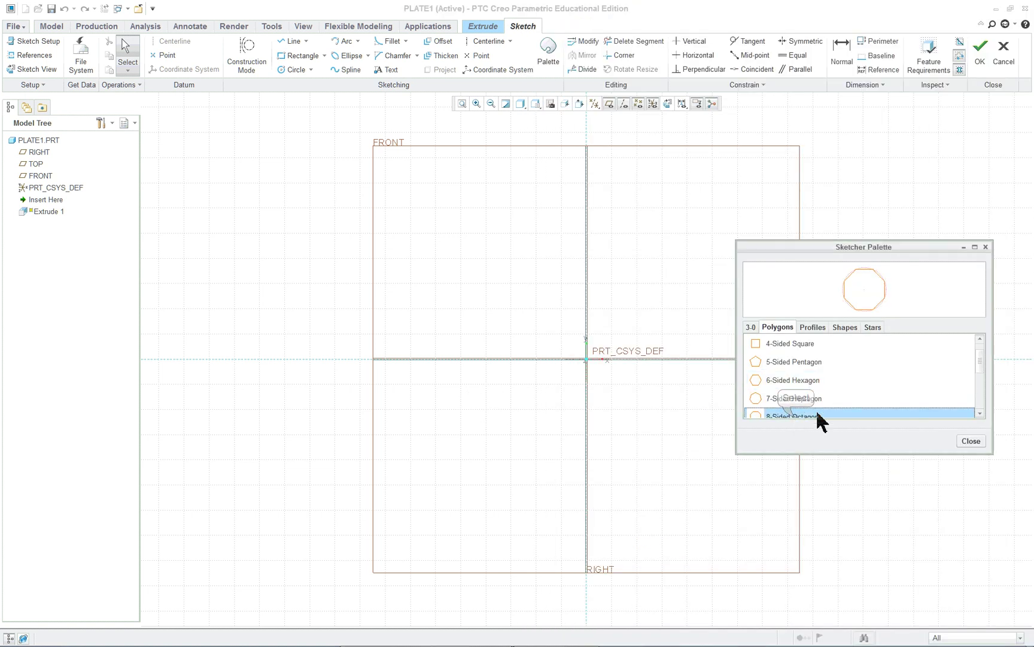
scroll(833, 395, down, 1)
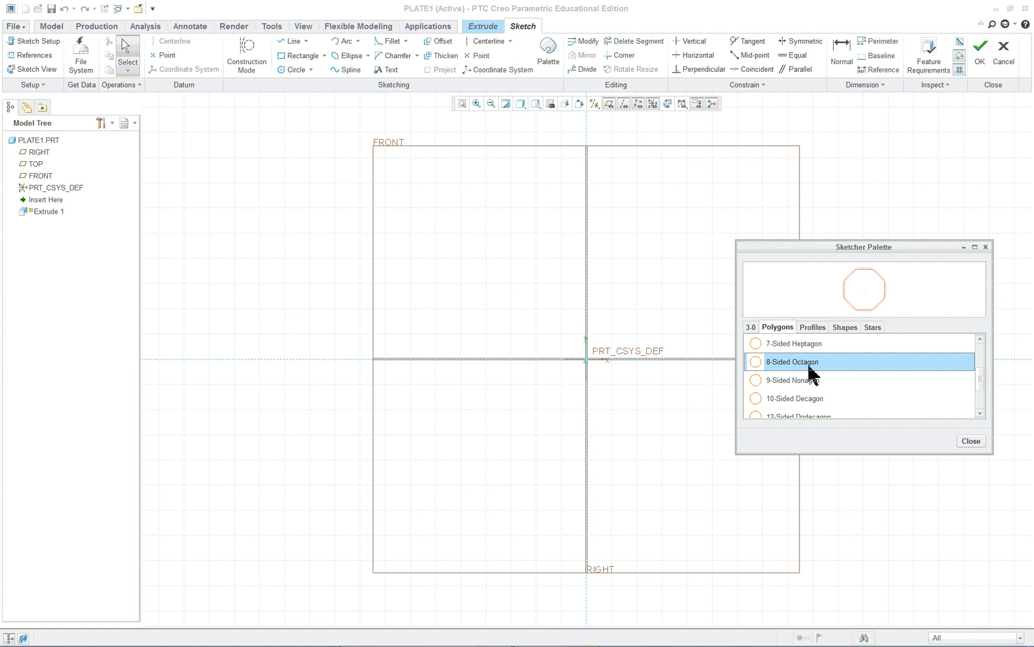
double_click(810, 368)
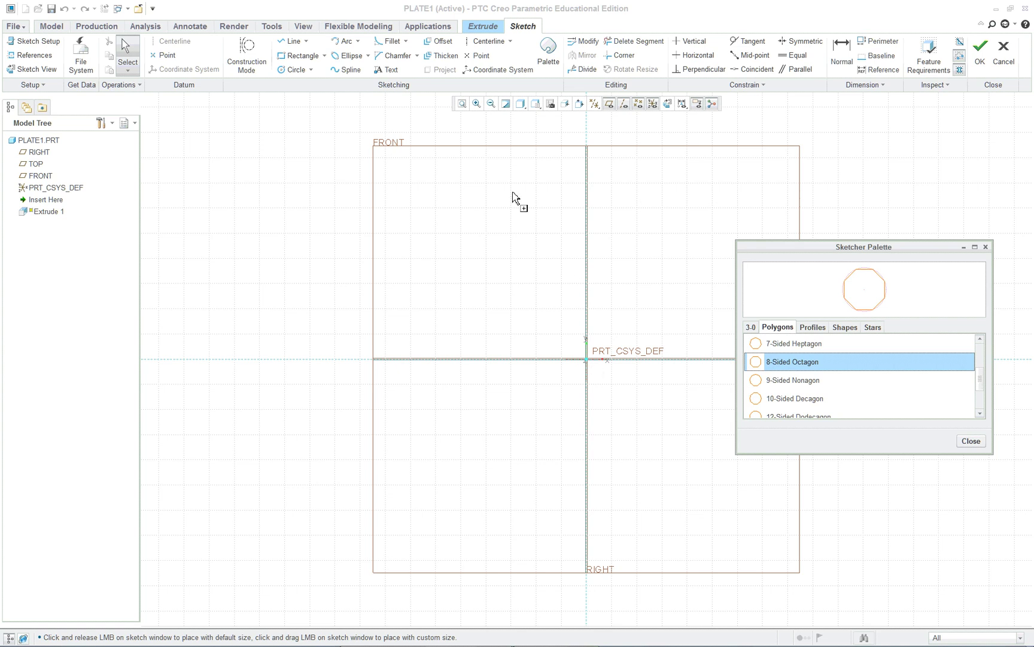
click(445, 215)
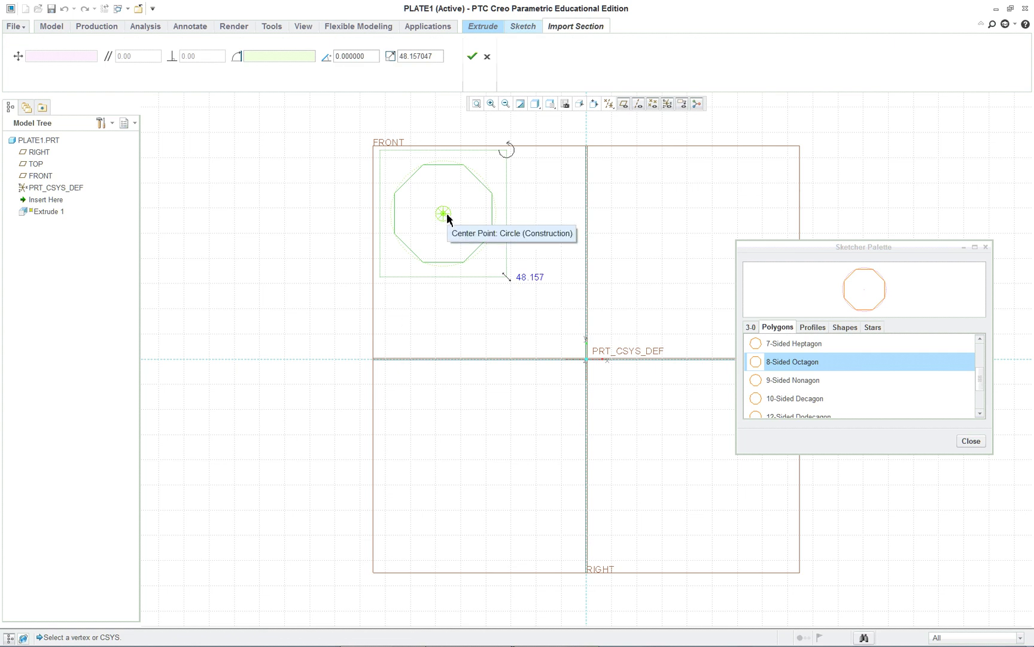
Move the octagon's centre onto the sketch origin and set its scale to 2.
drag(441, 214, 262, 254)
right_click(262, 254)
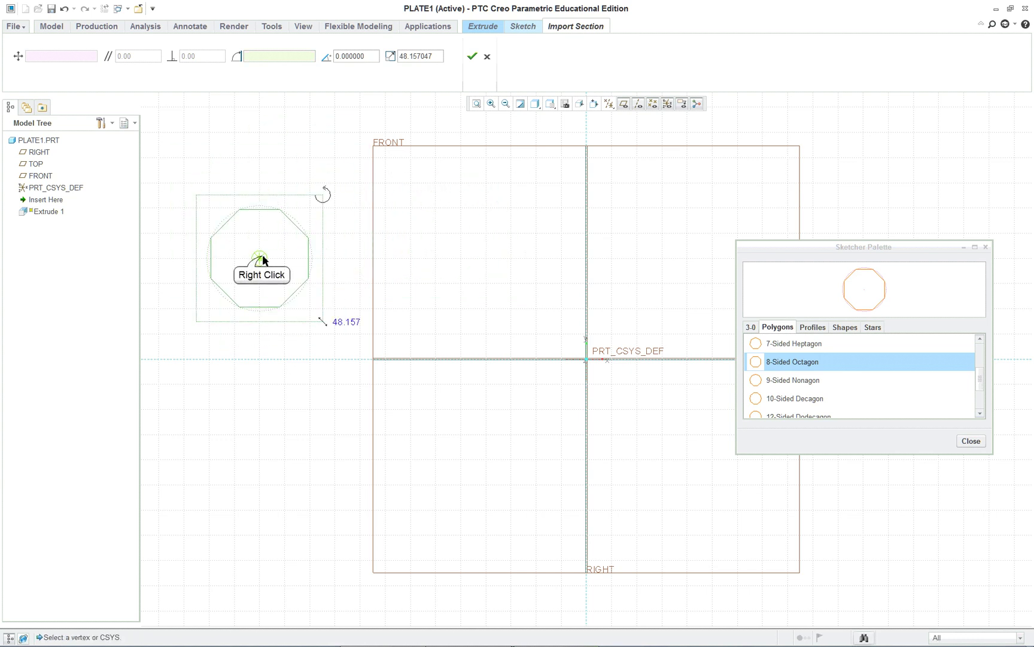
right_click(279, 211)
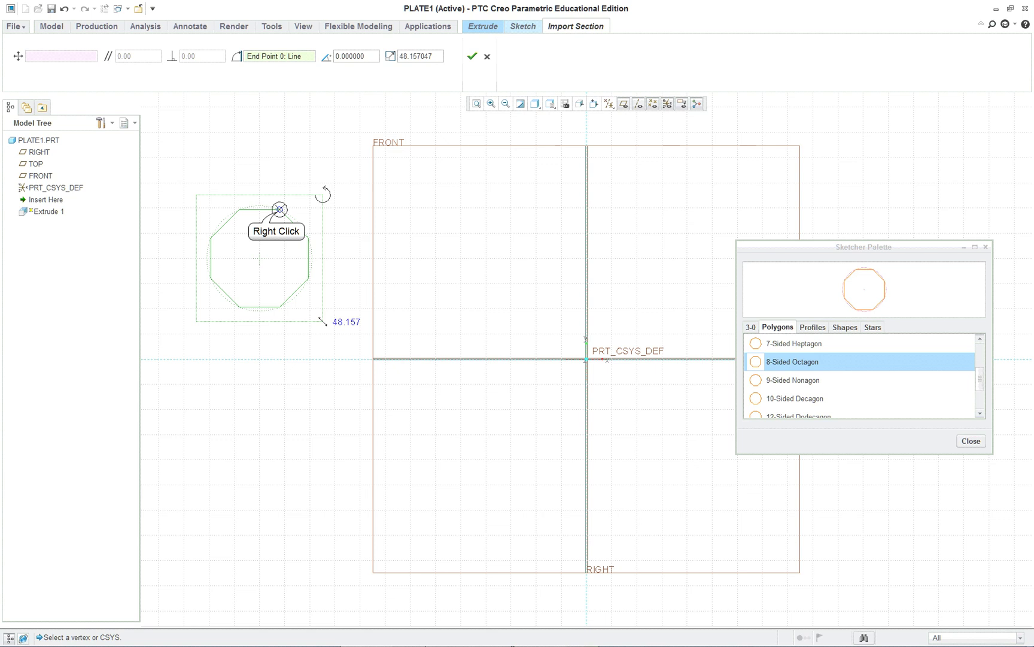
drag(279, 215, 586, 359)
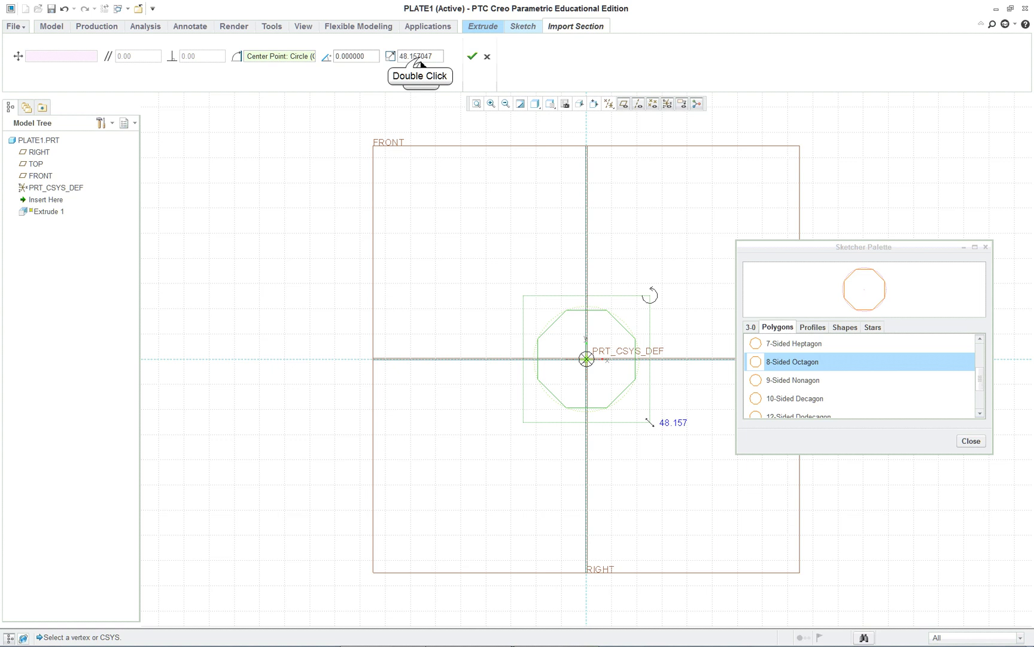
double_click(421, 57)
text(2)
Accept the octagon placement, close the palette, and finish the sketch.
click(472, 57)
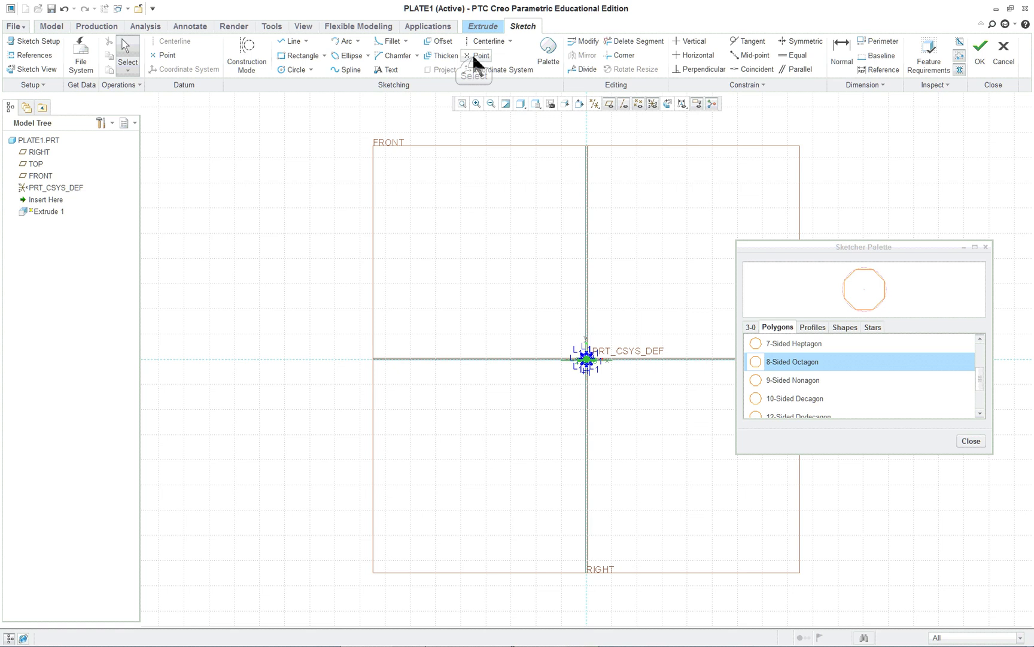
click(972, 444)
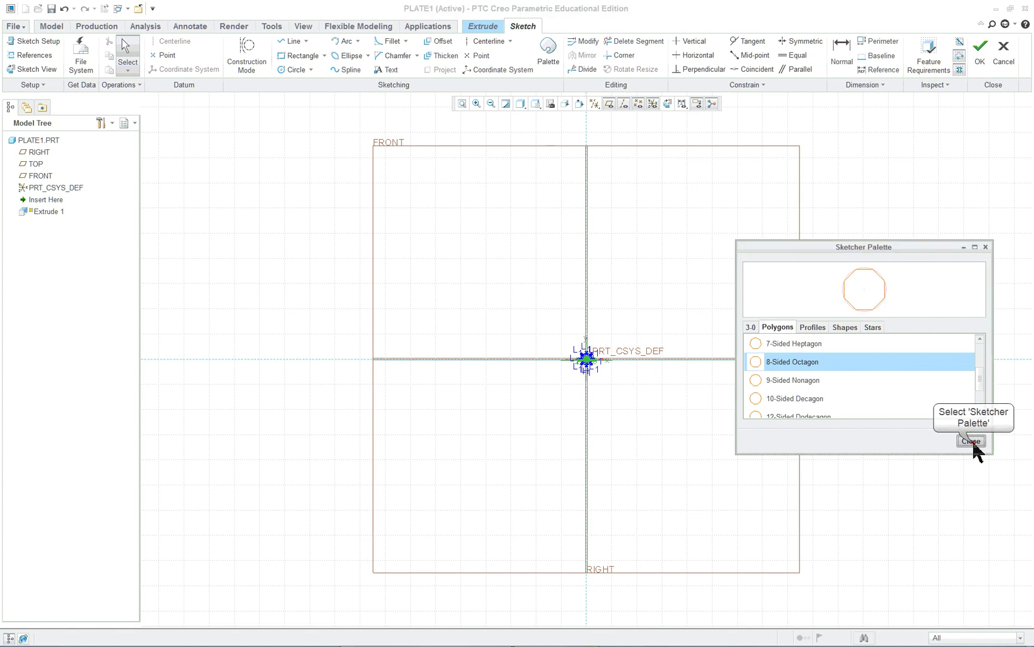
right_click(889, 199)
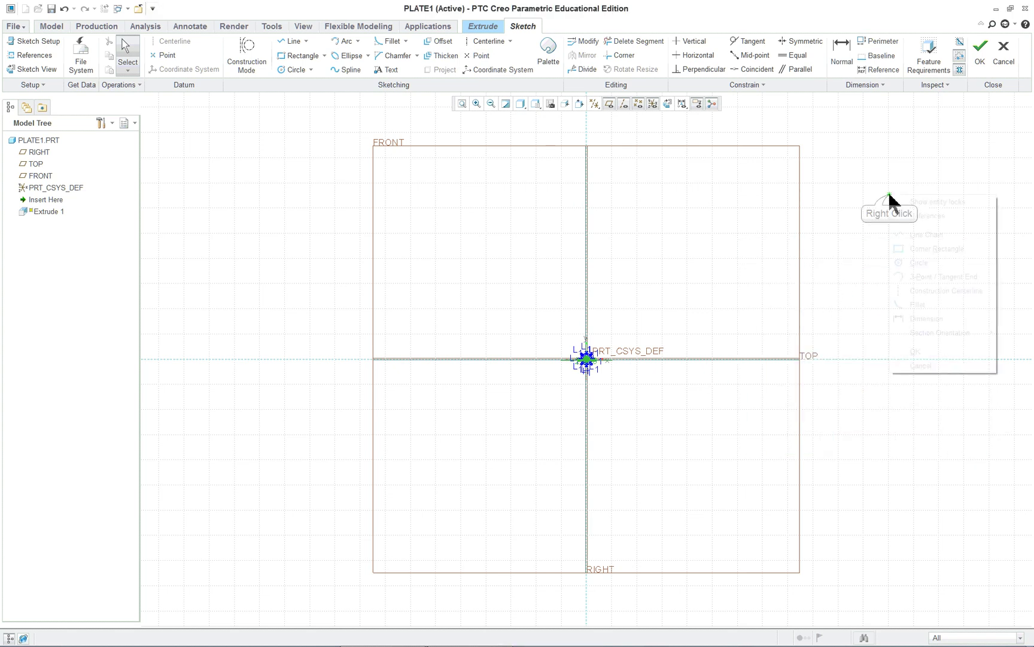
click(916, 352)
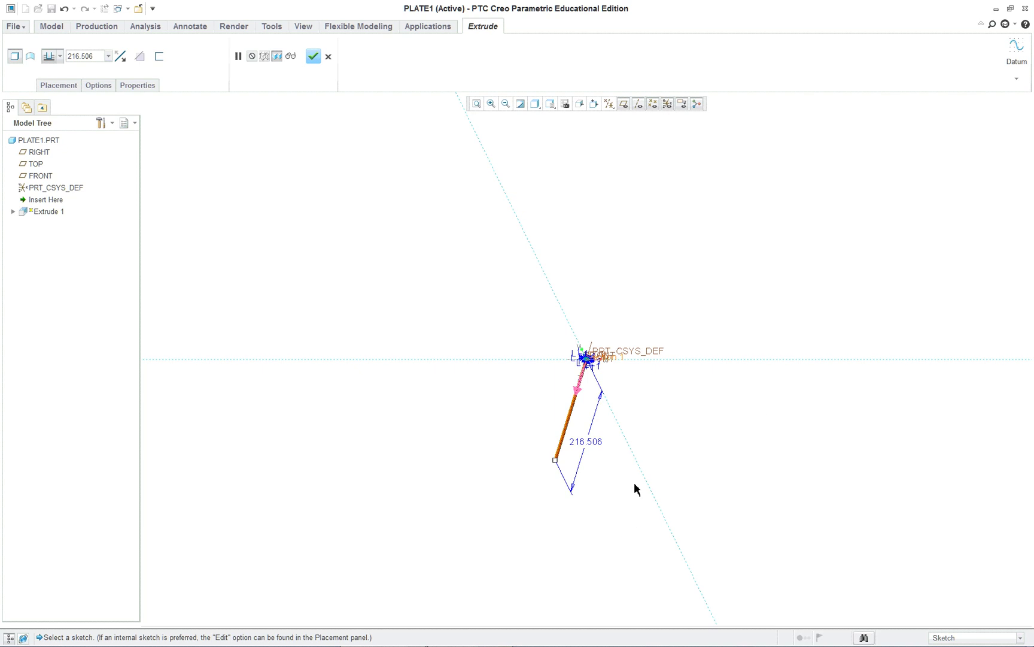
Set the extrusion depth to 2 and pan and zoom to view the preview.
double_click(586, 445)
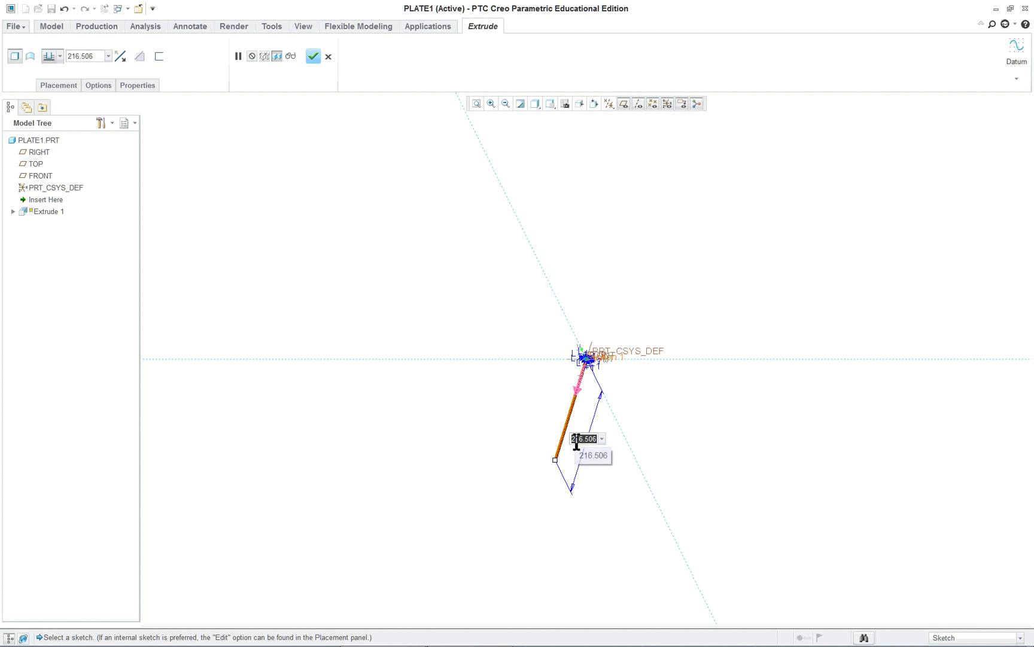
text(2)
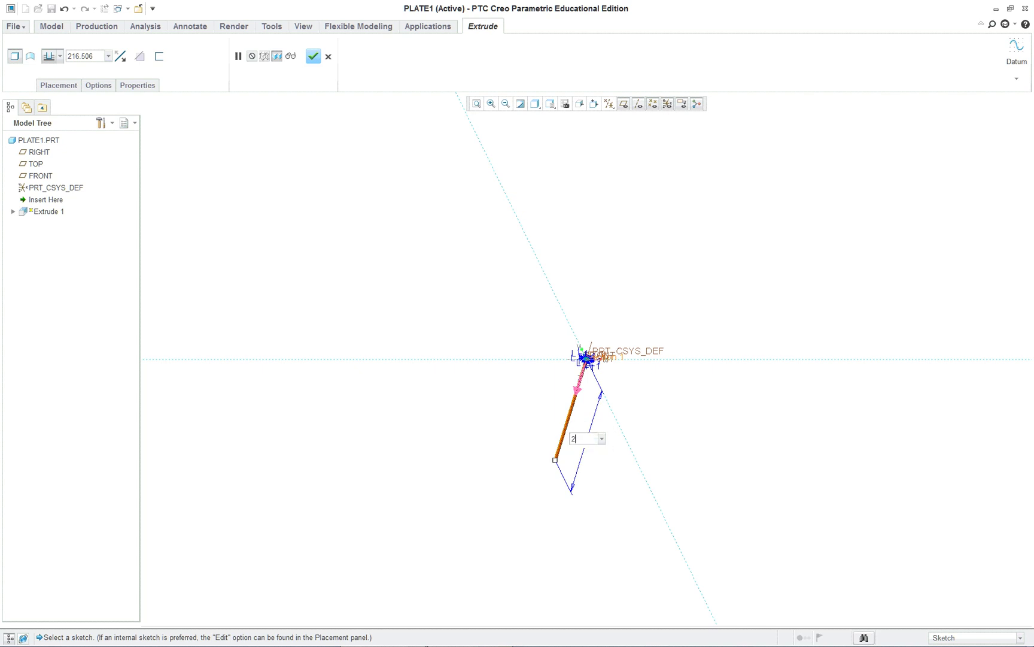
key(Return)
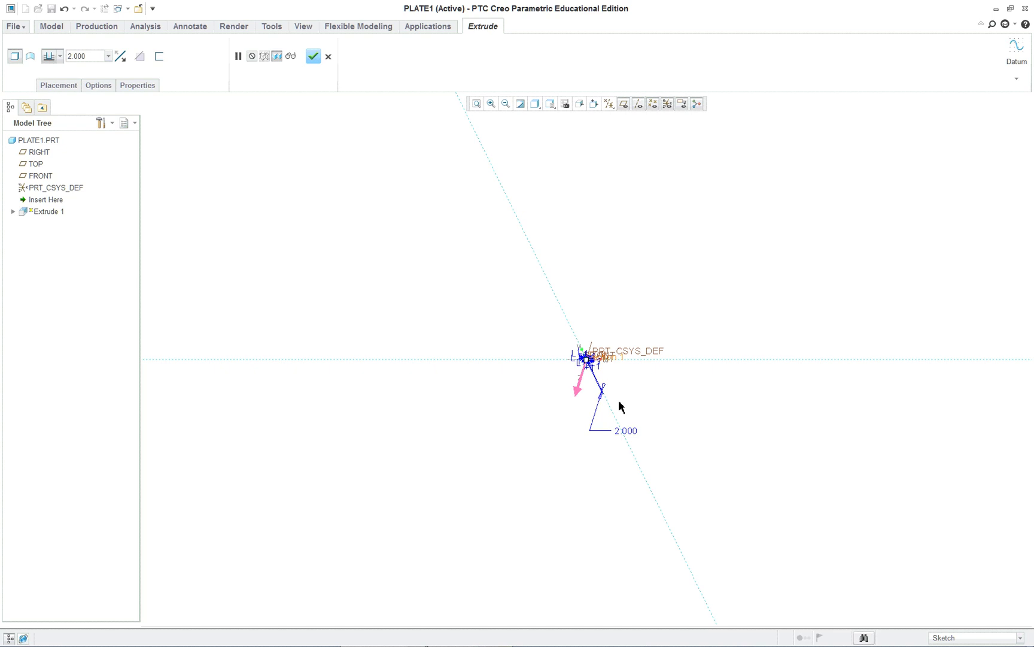
shift+middle_drag(763, 442, 401, 304)
scroll(425, 296, down, 5)
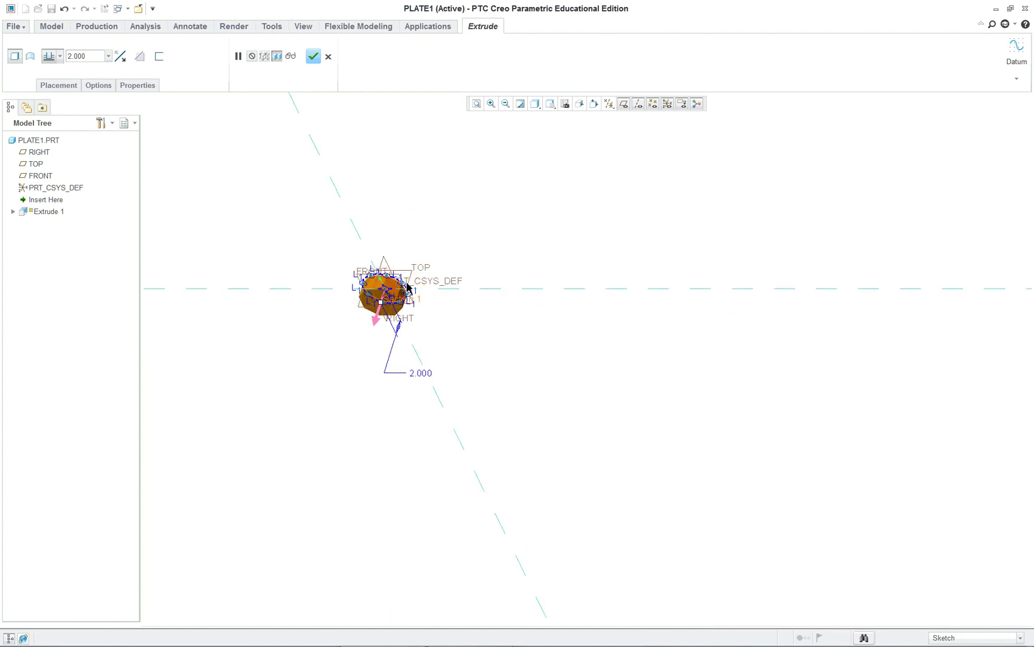
Finish Extrude 1 and show the whole 2.000-deep octagonal plate in standard orientation.
click(312, 58)
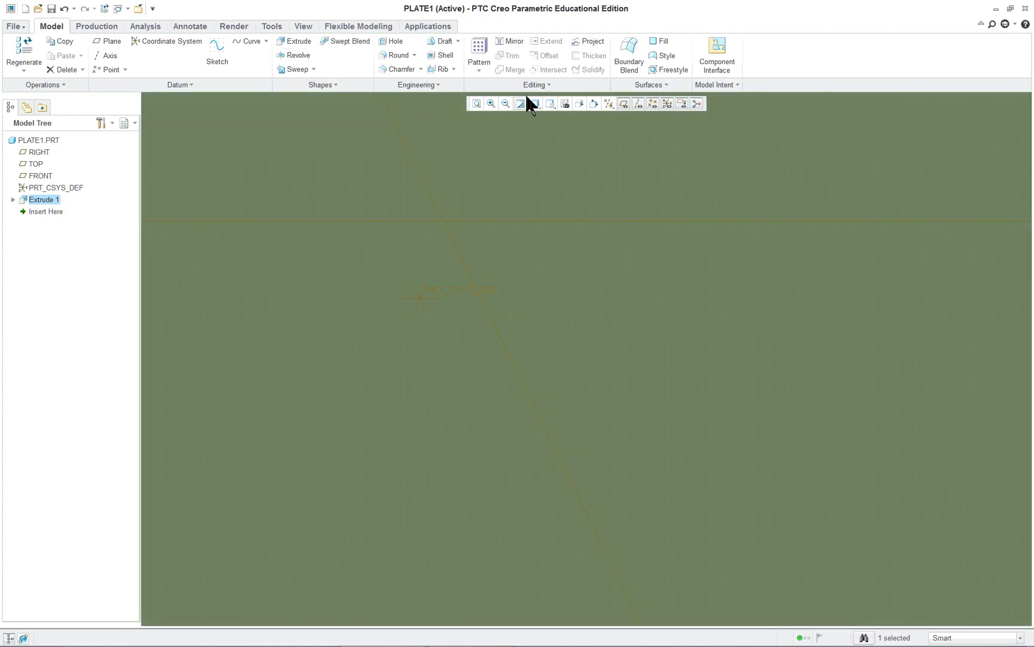
key(ctrl+d)
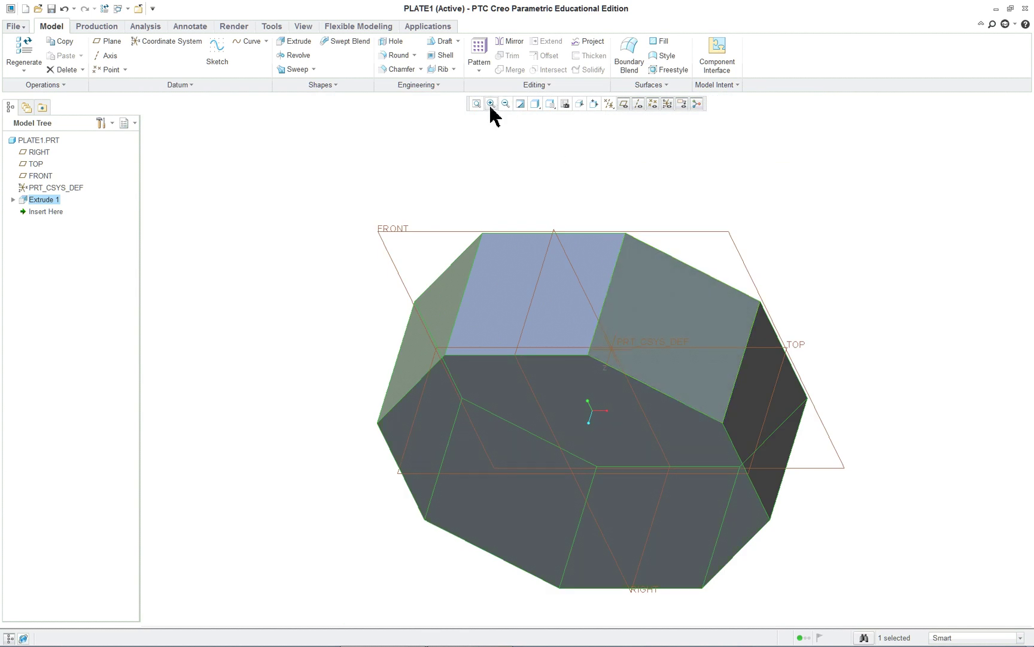
click(474, 106)
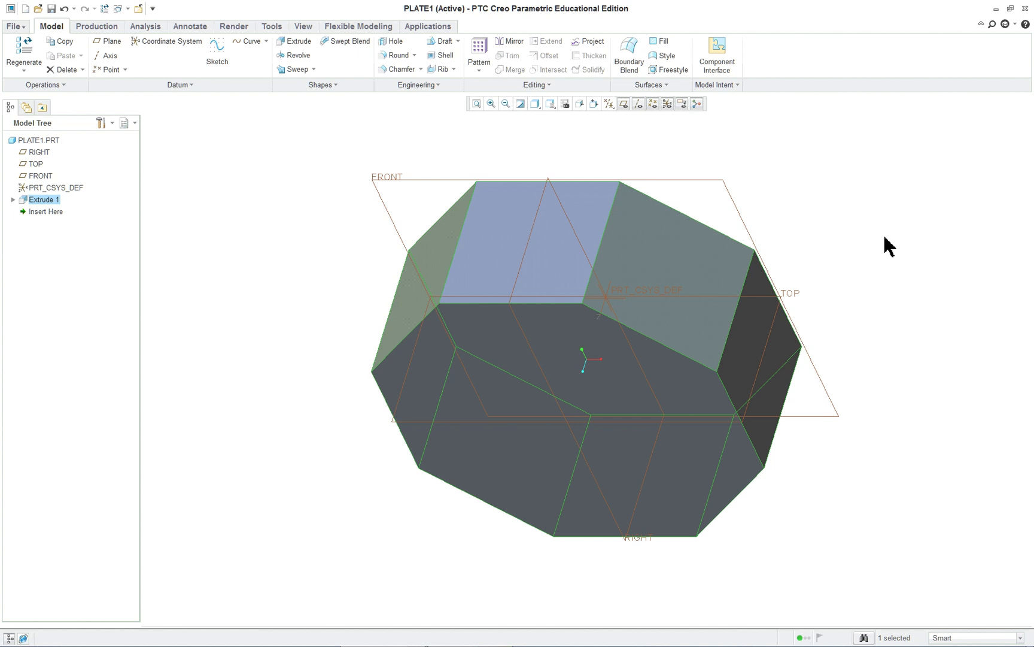
click(301, 236)
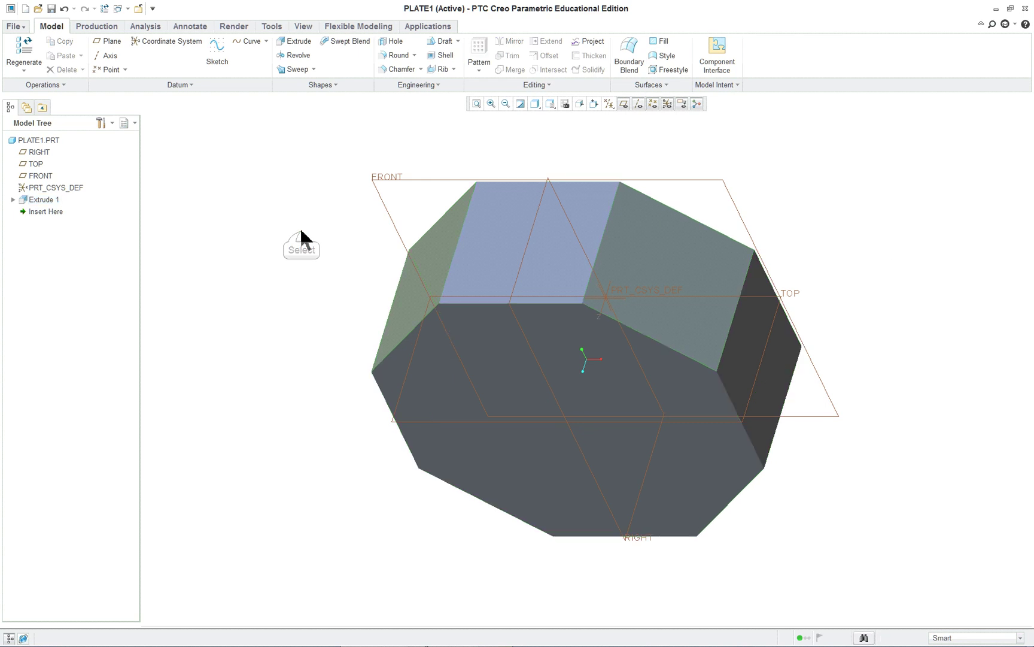
Apply the gold appearance from the Appearance Gallery to the PLATE1.PRT part.
click(304, 27)
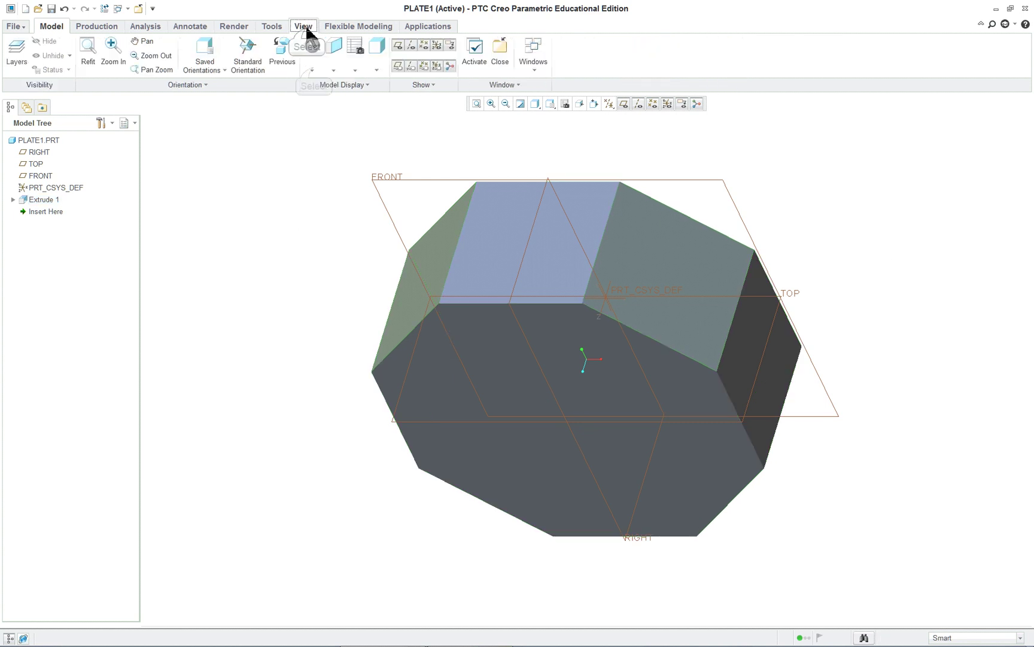
click(313, 69)
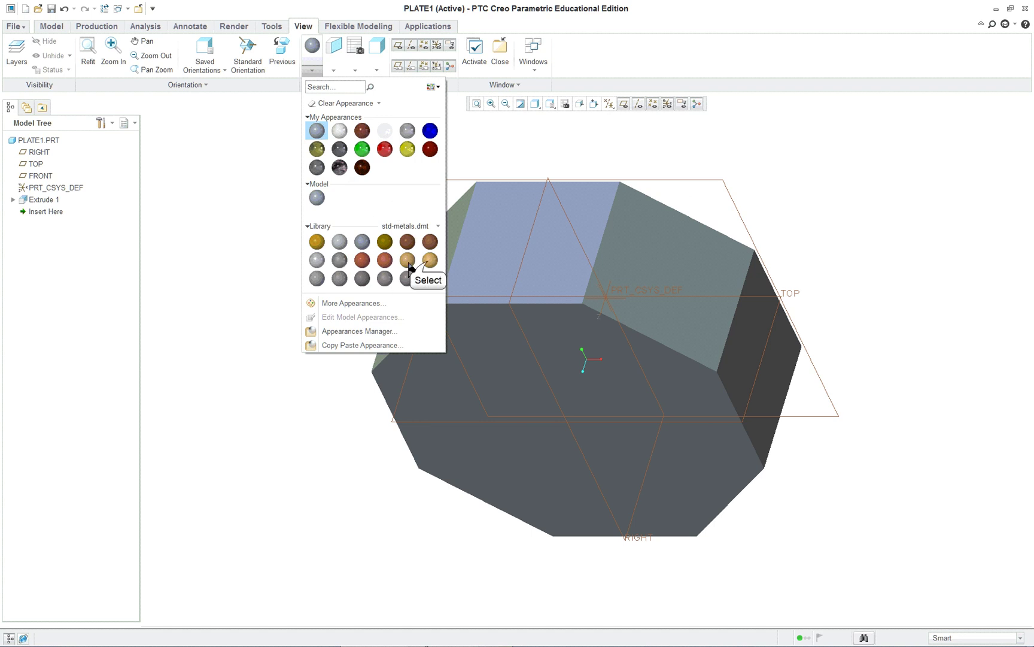
click(429, 261)
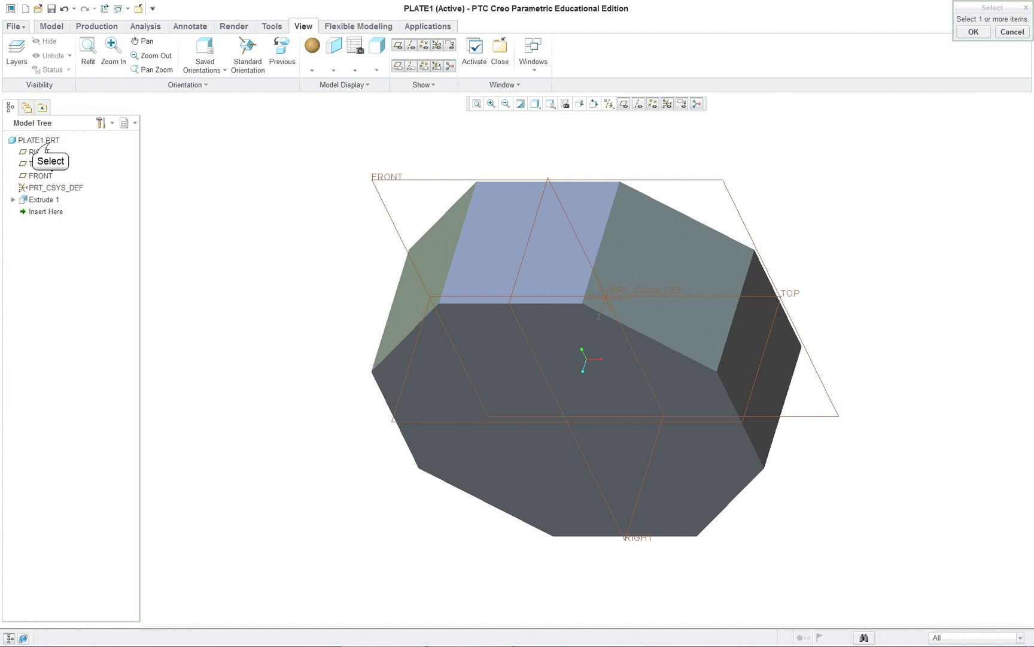
click(50, 144)
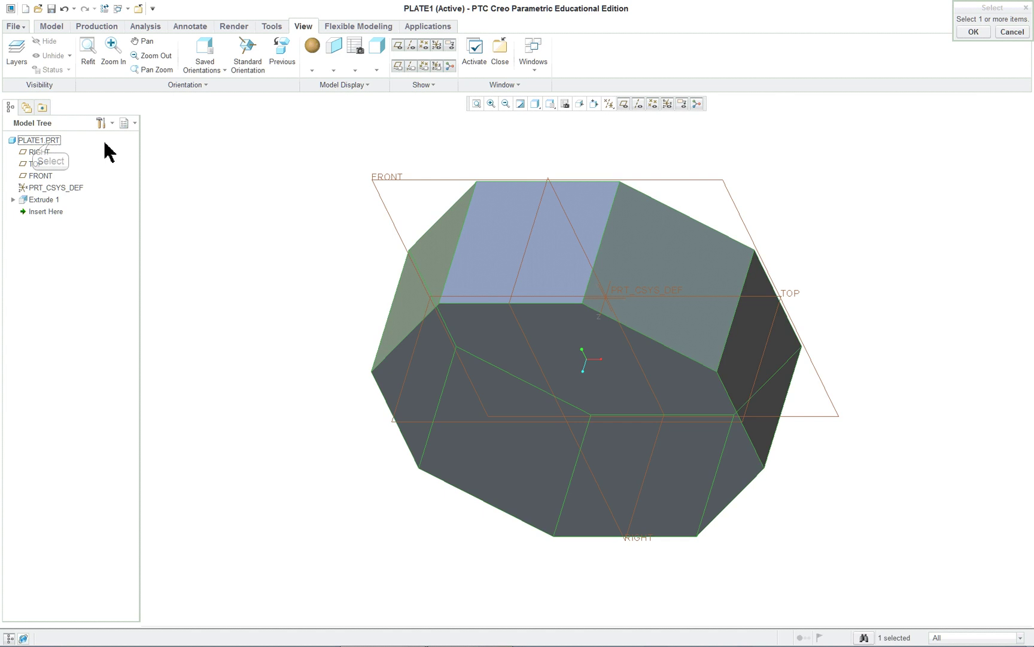
middle_click(184, 157)
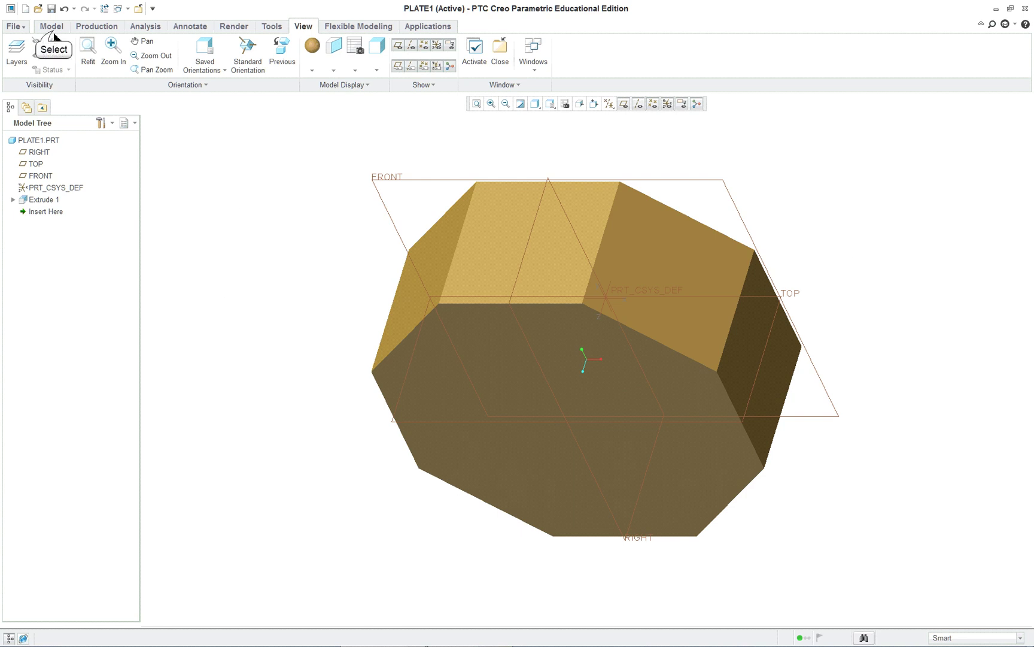
click(52, 27)
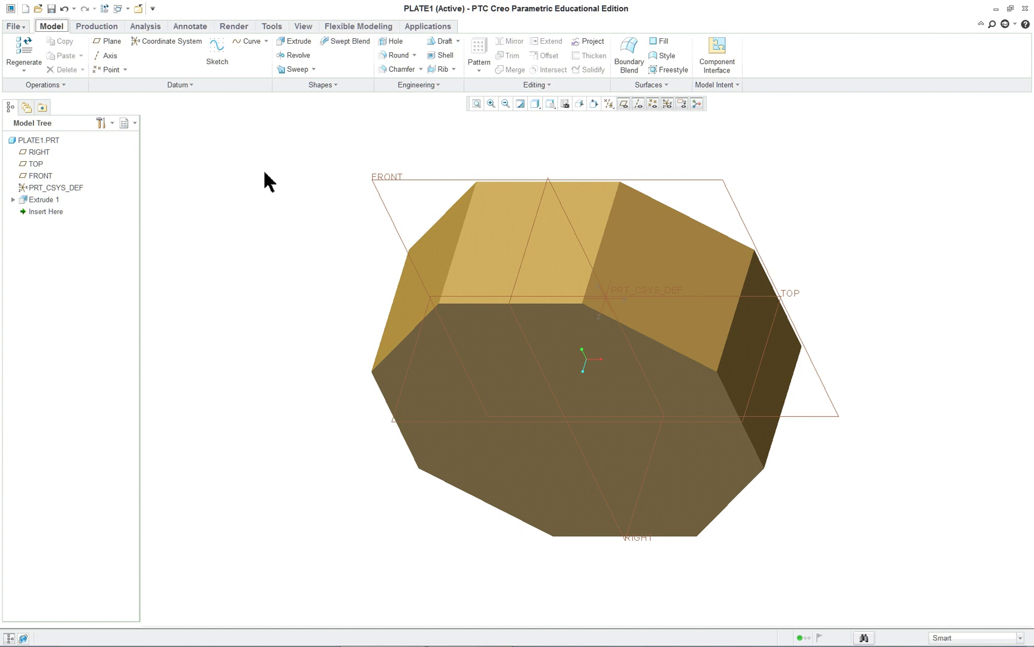
Save PLATE1 with Ctrl+S, confirming the Save Object dialog.
key(ctrl+s)
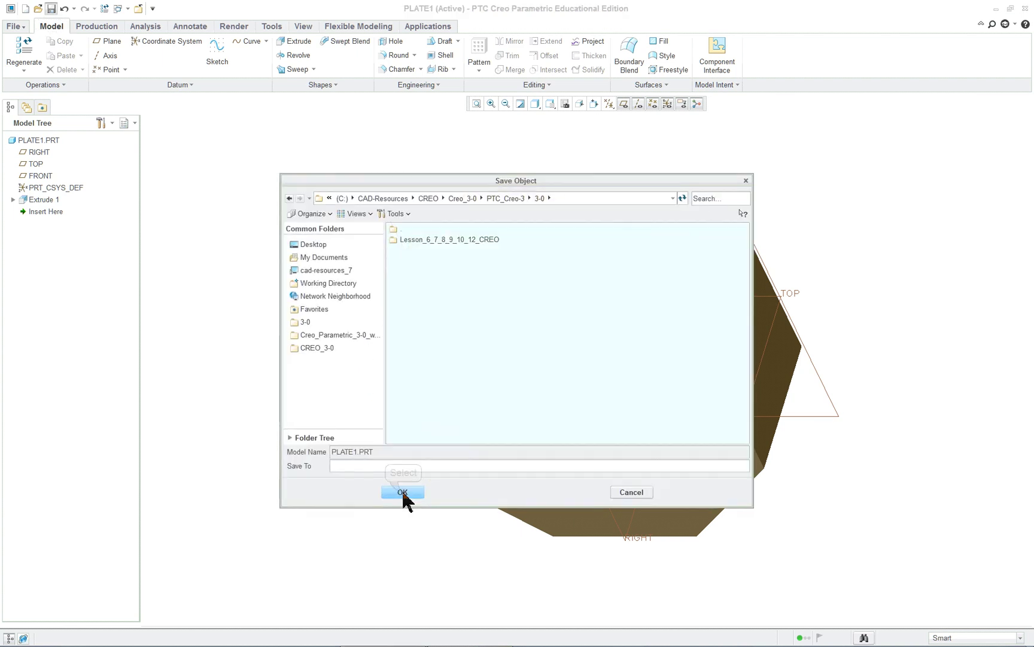
click(403, 491)
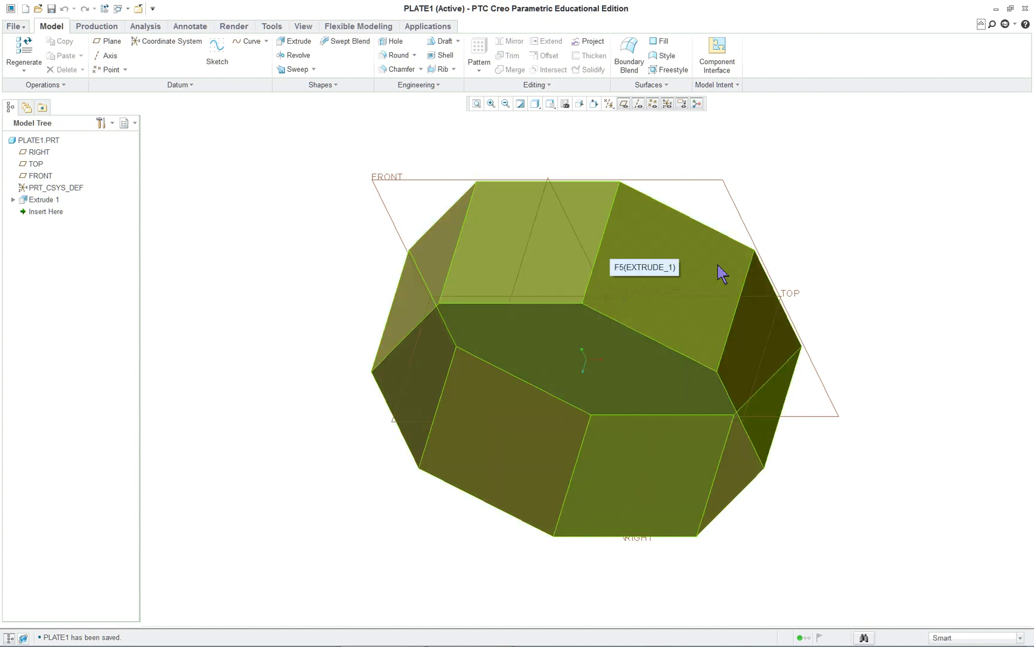
Bring up the lesson PDF in Acrobat at the Hole instructions and Figure 1.8.
click(918, 353)
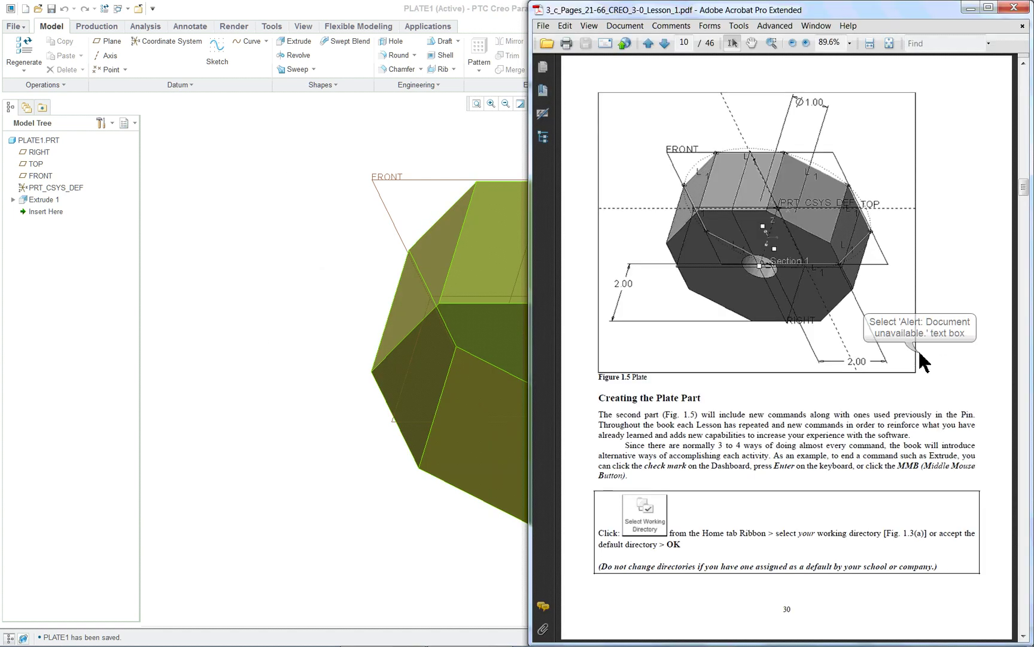
scroll(922, 358, down, 3)
scroll(914, 354, down, 20)
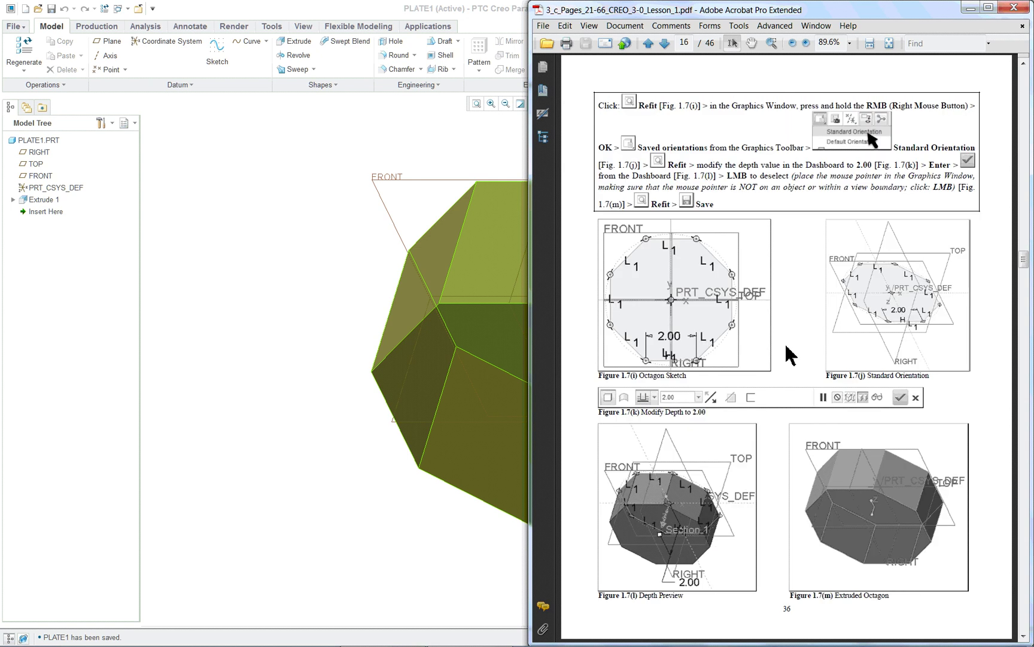
scroll(787, 346, down, 5)
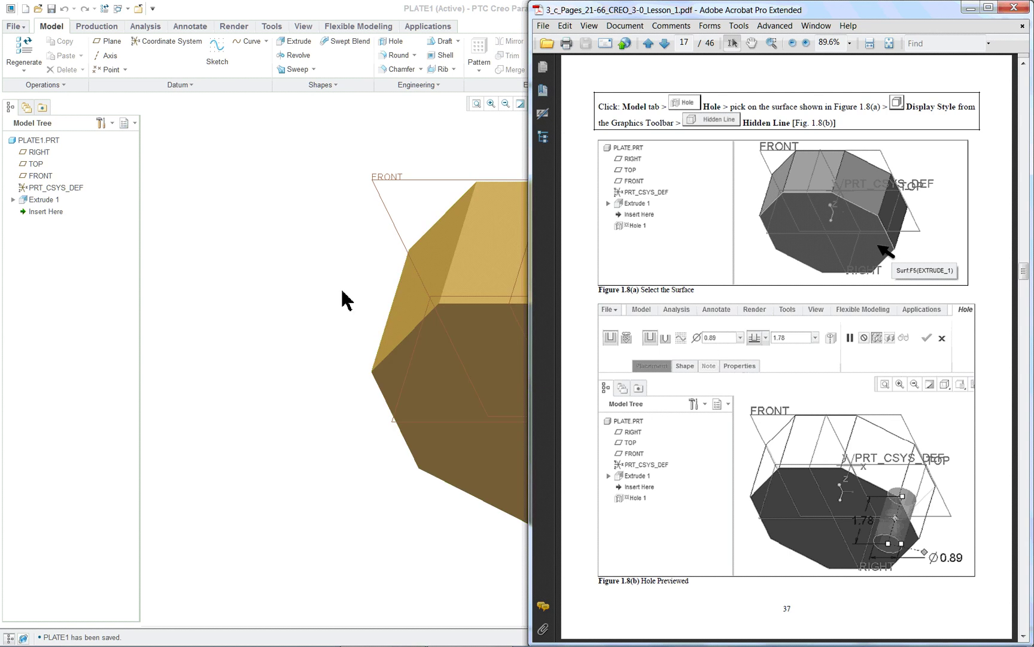
Start a Hole feature placed on the plate's large front face.
click(278, 293)
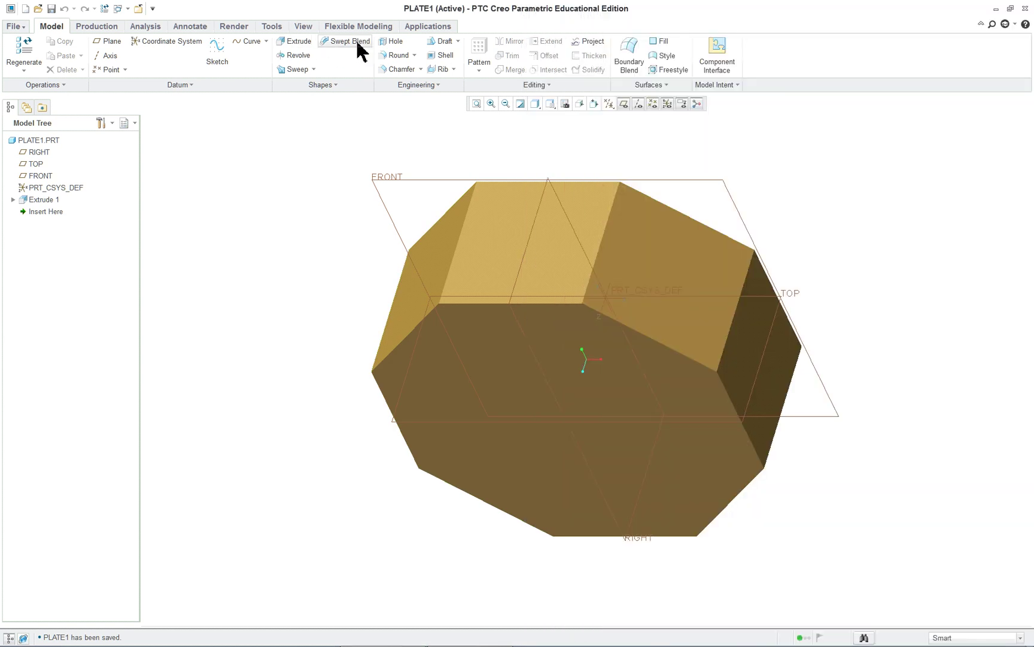
click(395, 44)
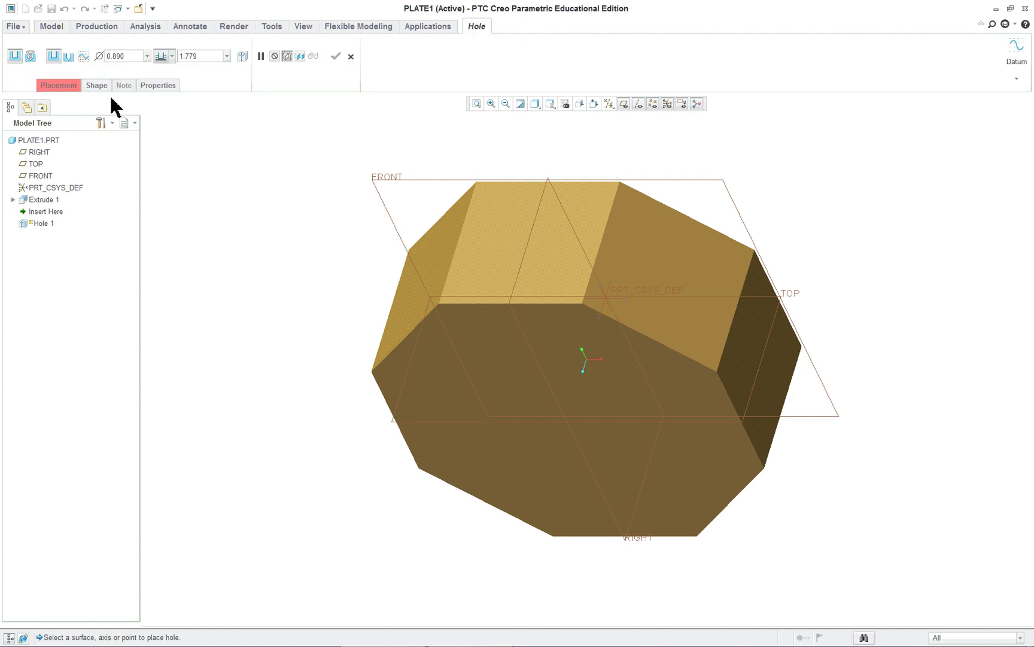
click(65, 89)
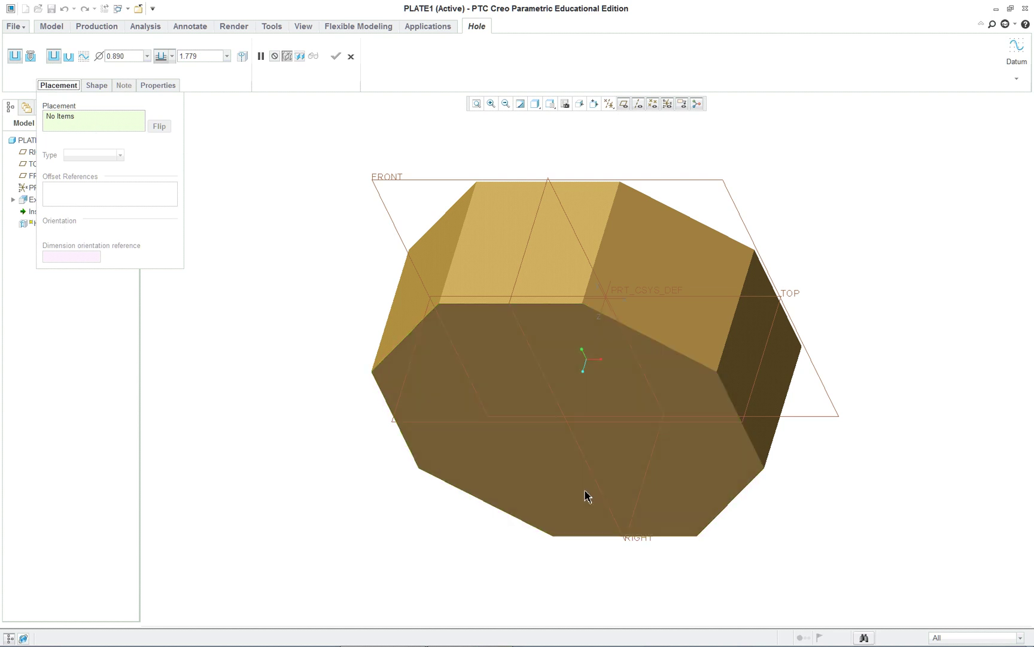
click(597, 391)
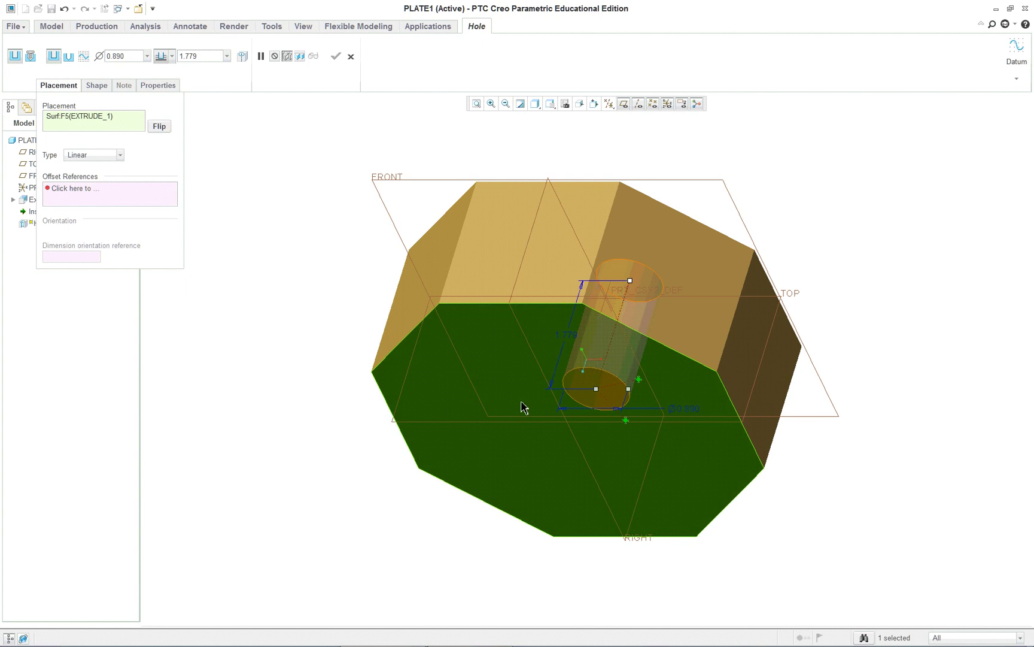
Attach the hole offsets to RIGHT (0.612) and TOP (0.647) datum planes.
right_click(205, 188)
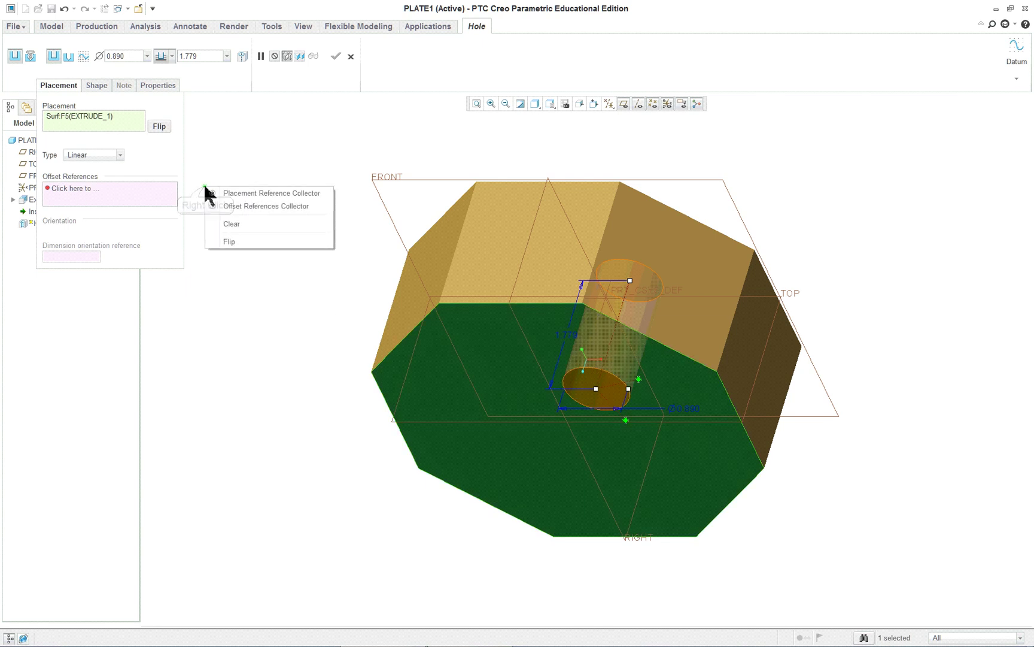
click(249, 208)
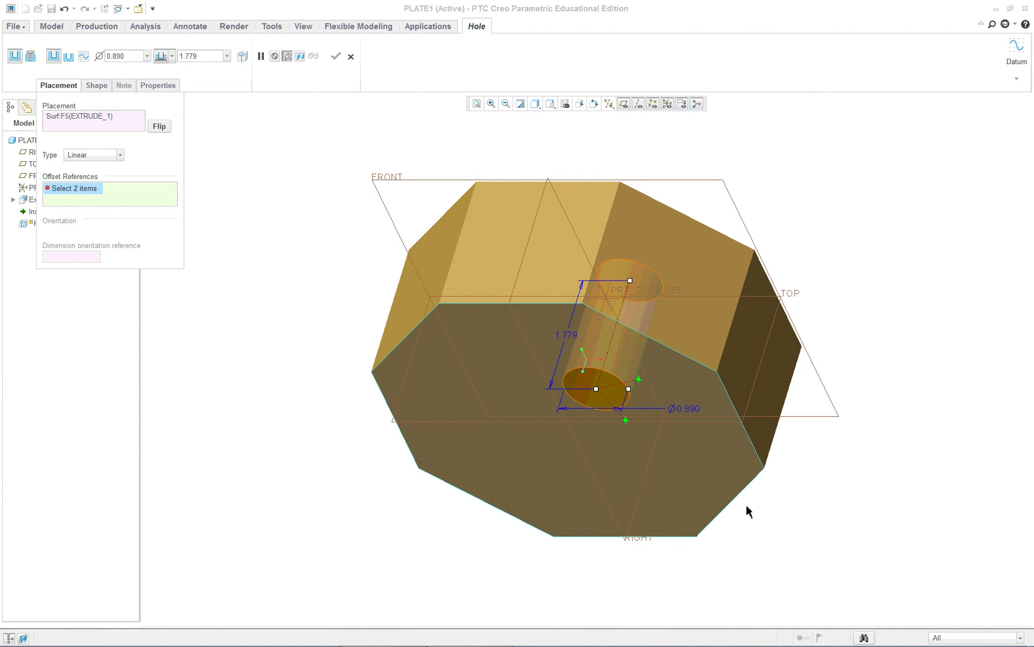
scroll(943, 446, down, 2)
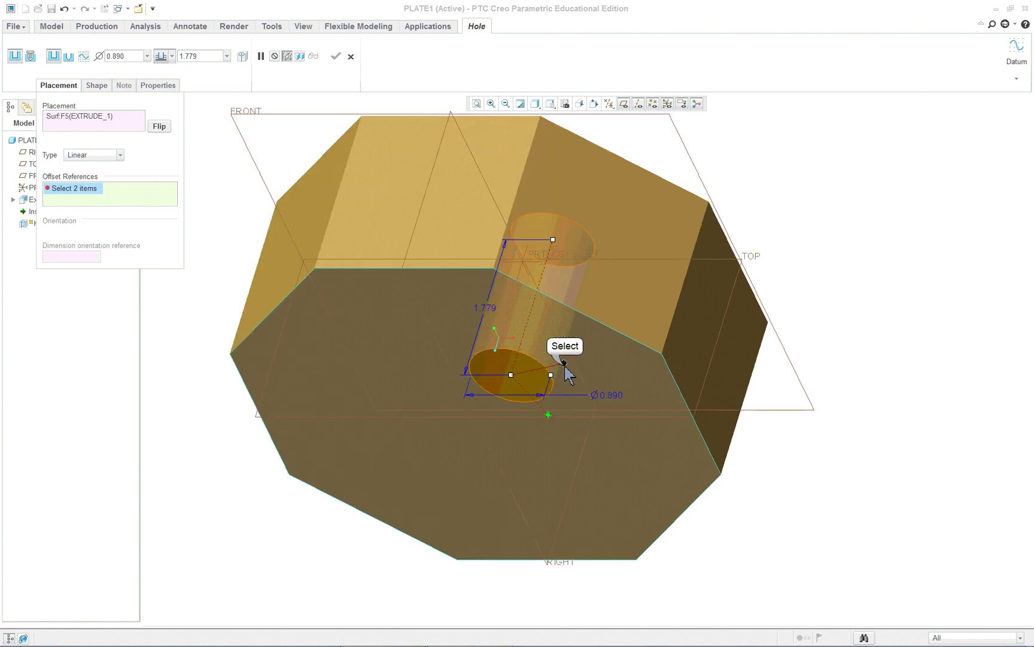
drag(566, 364, 433, 336)
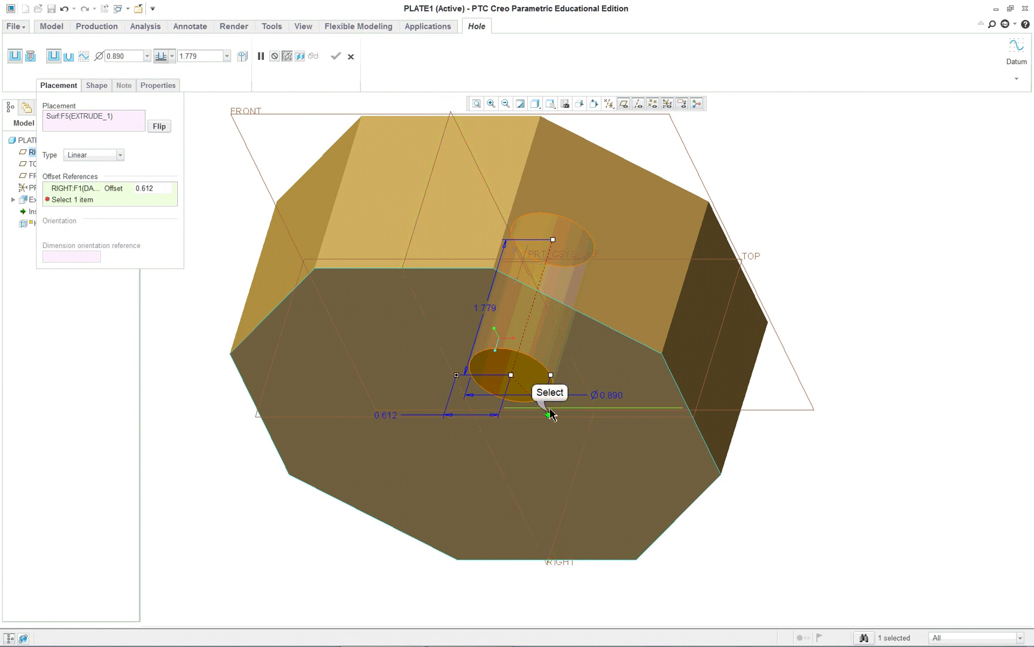
drag(554, 412, 719, 355)
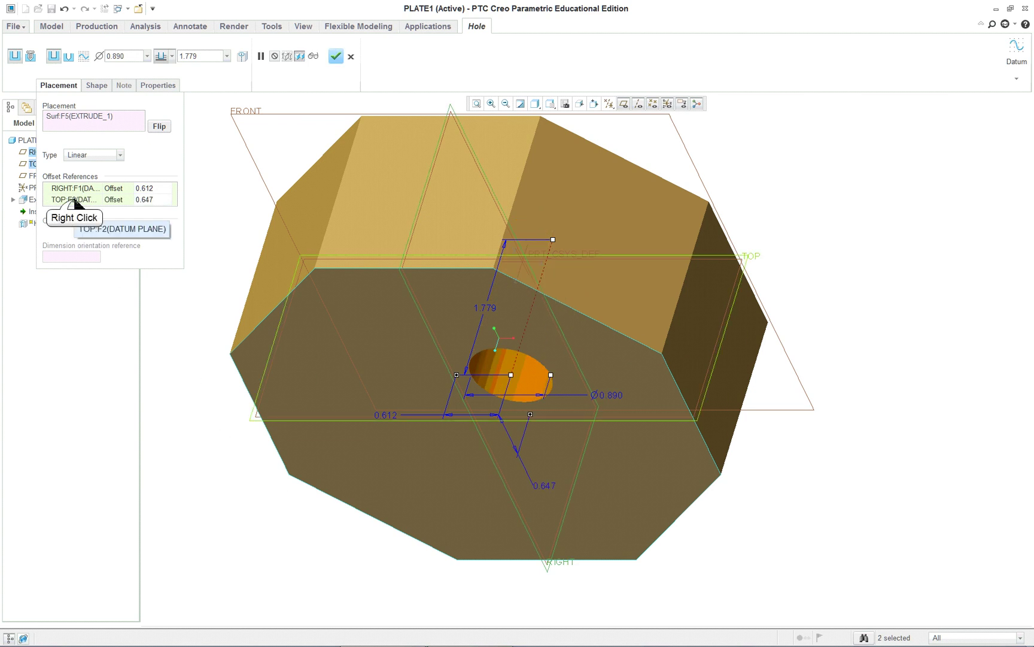
Replace the hole's offset references with the TOP and RIGHT datum planes.
right_click(76, 201)
click(105, 218)
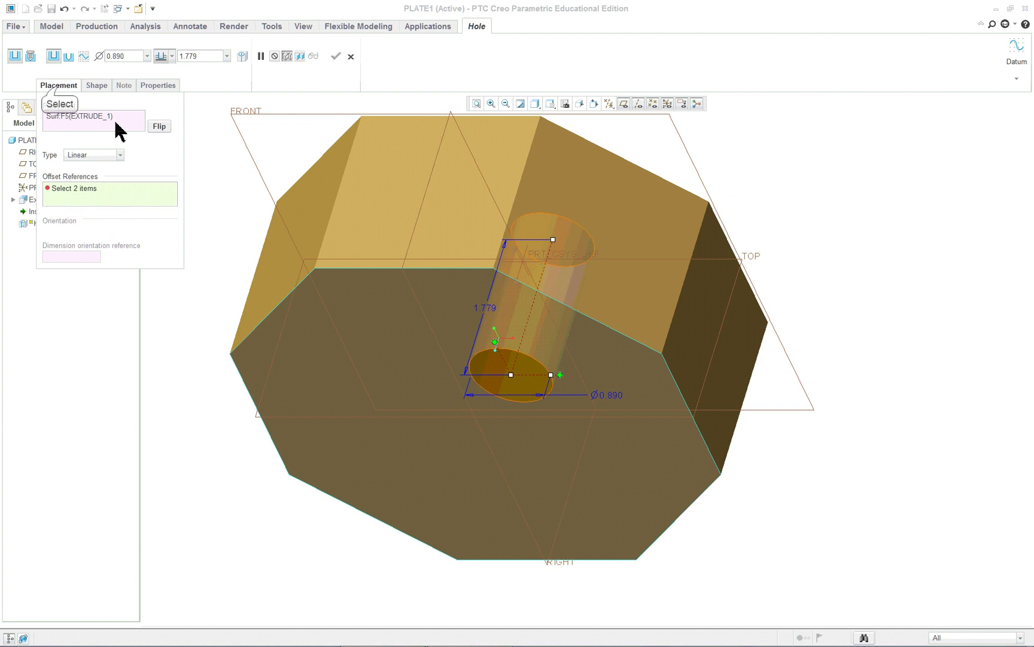
click(62, 87)
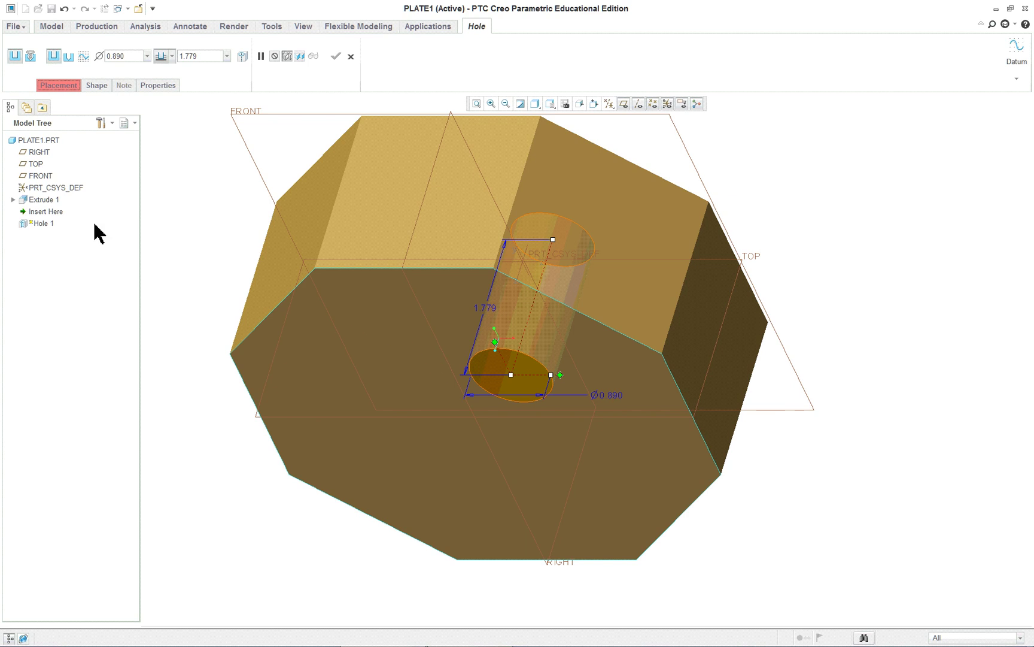
click(34, 165)
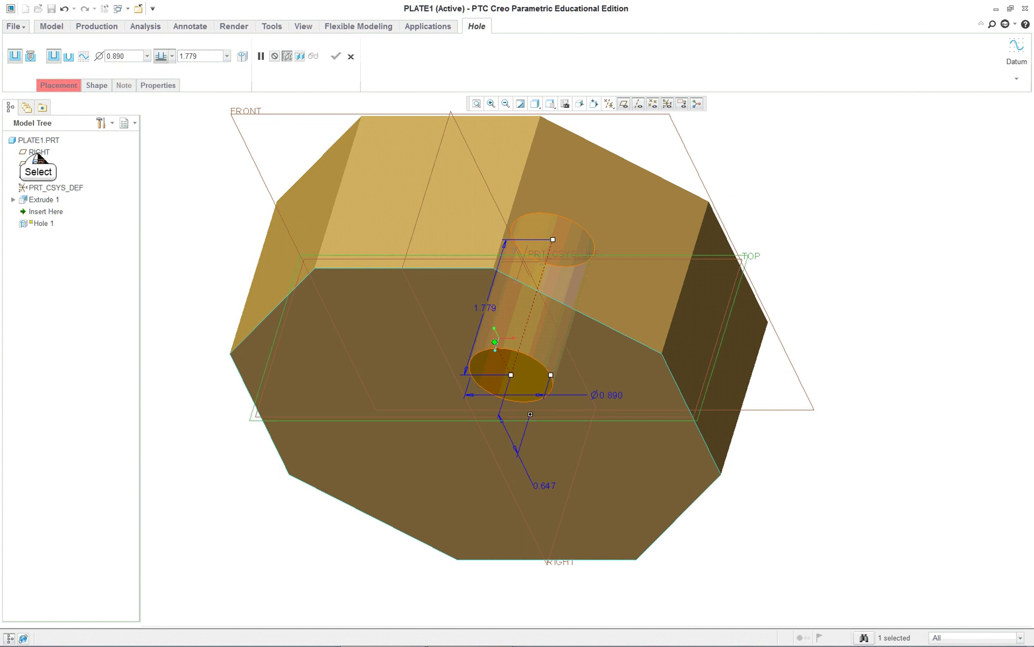
ctrl+click(37, 153)
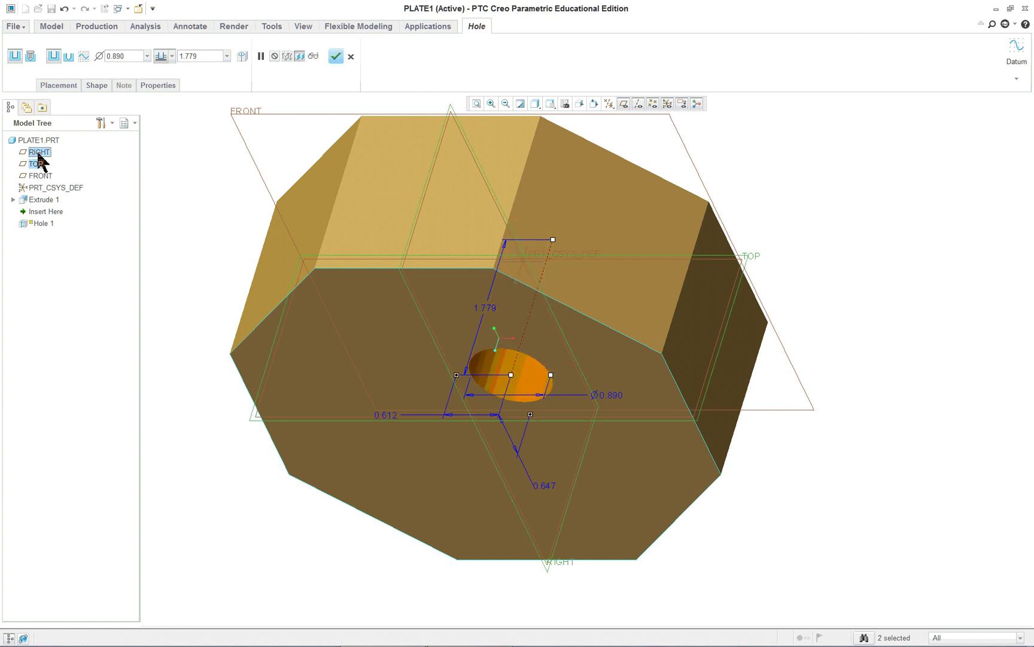
Change both TOP and RIGHT references from Offset to Align in Placement.
click(55, 87)
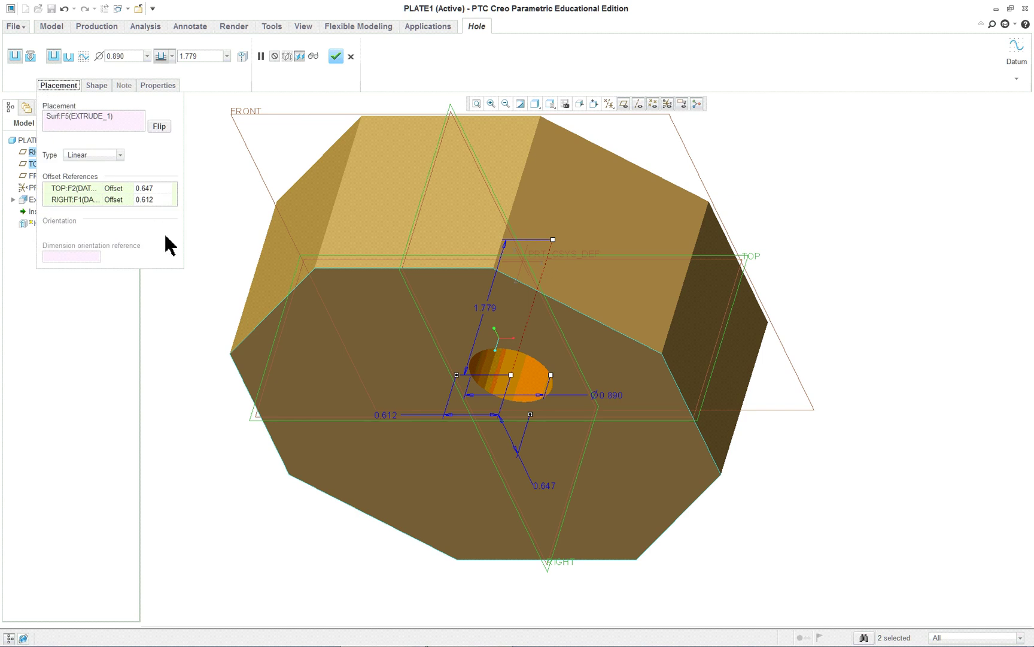
click(127, 189)
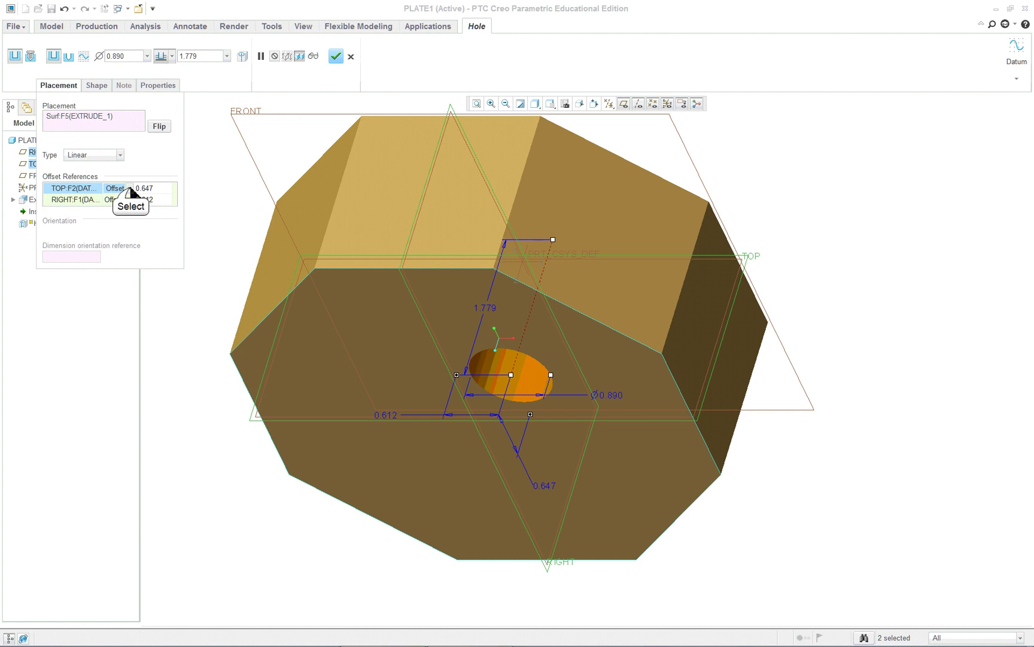
click(129, 188)
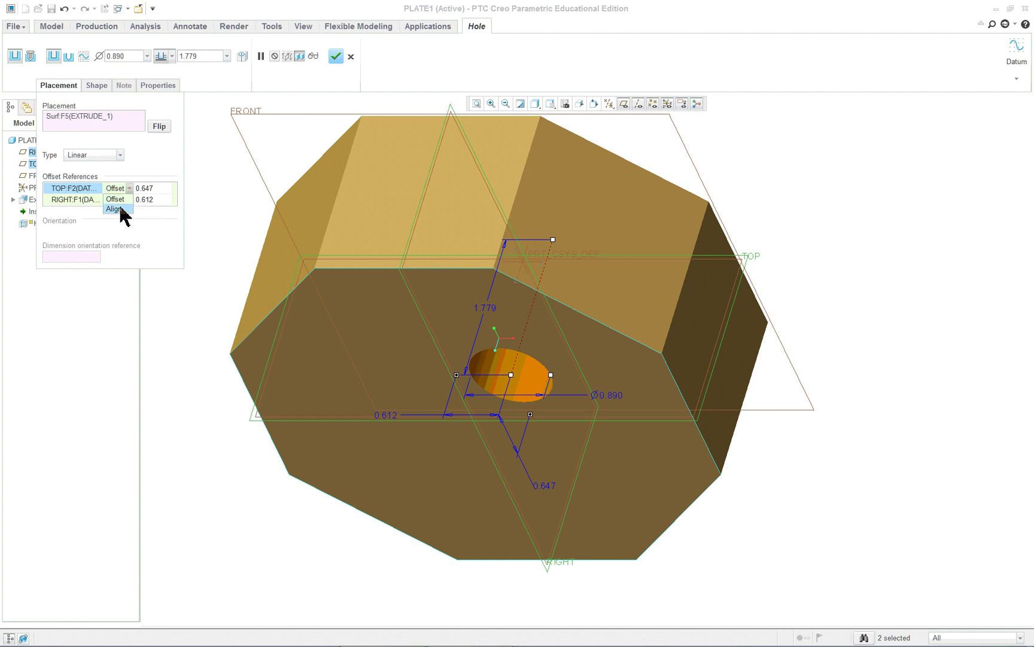
click(123, 209)
click(125, 202)
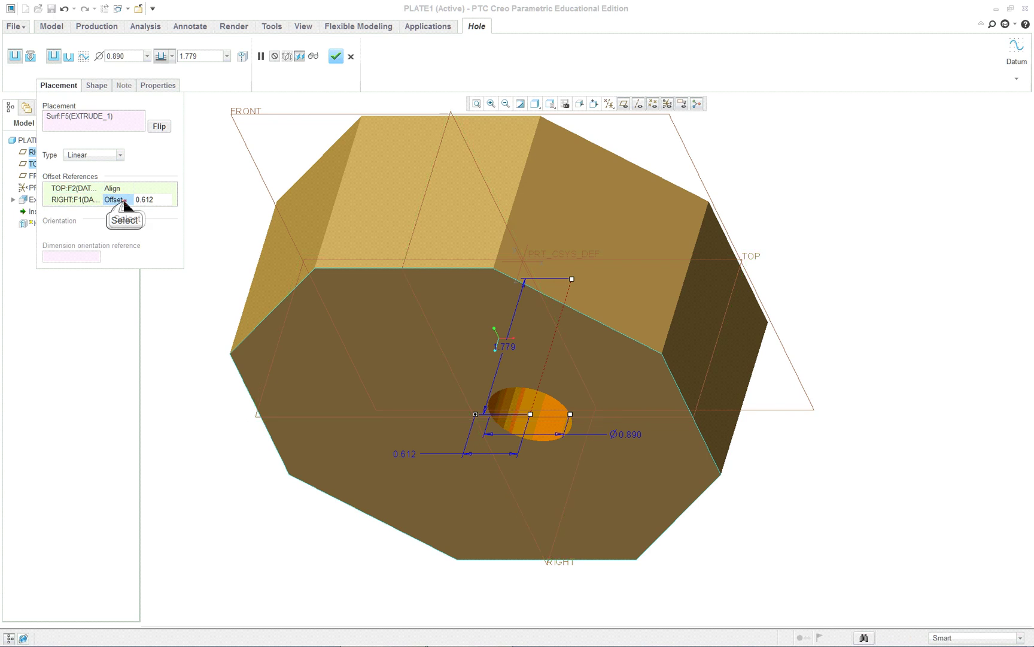
click(128, 204)
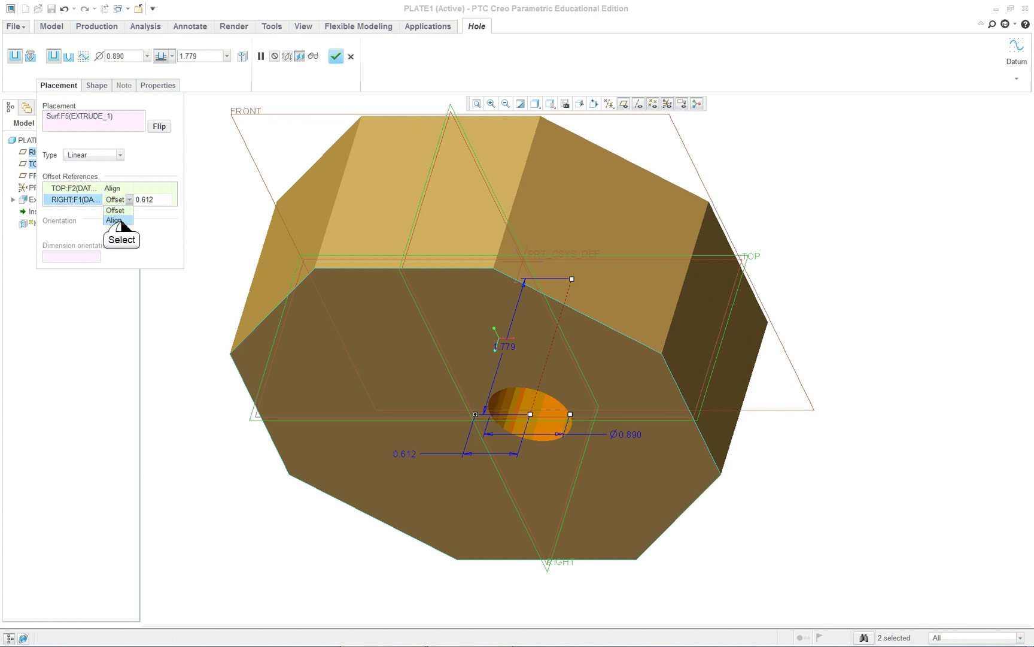
click(118, 221)
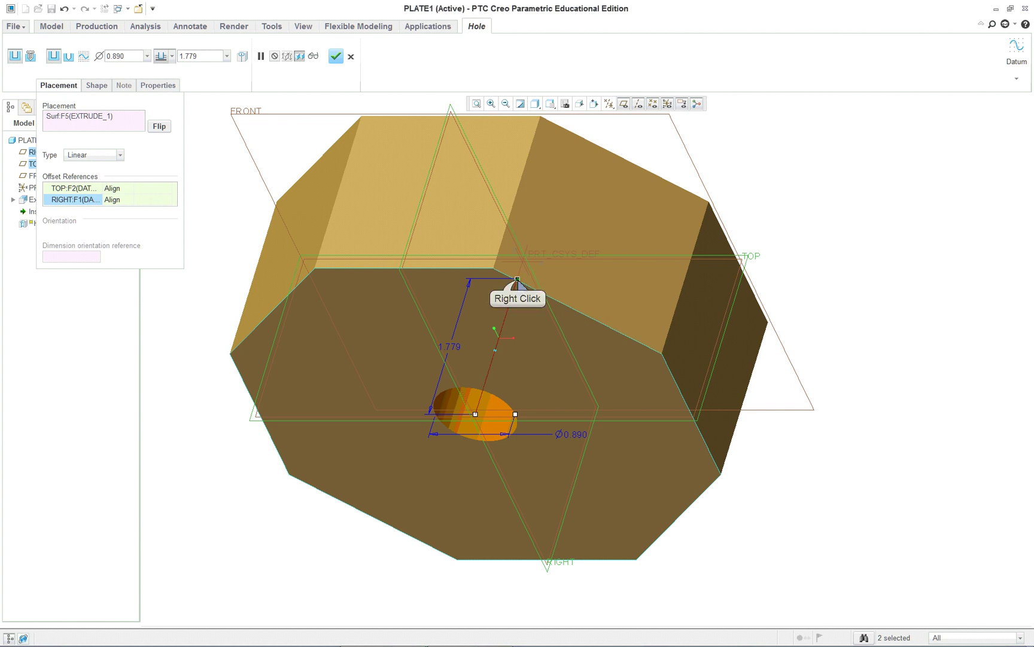
Set the hole depth to Through All.
right_click(518, 280)
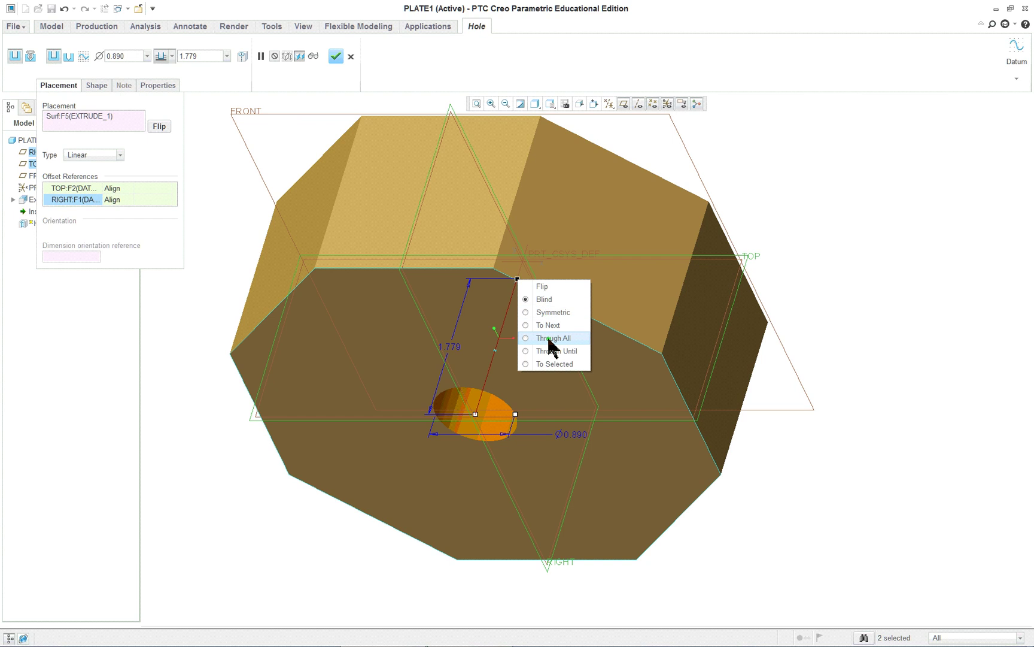
click(193, 308)
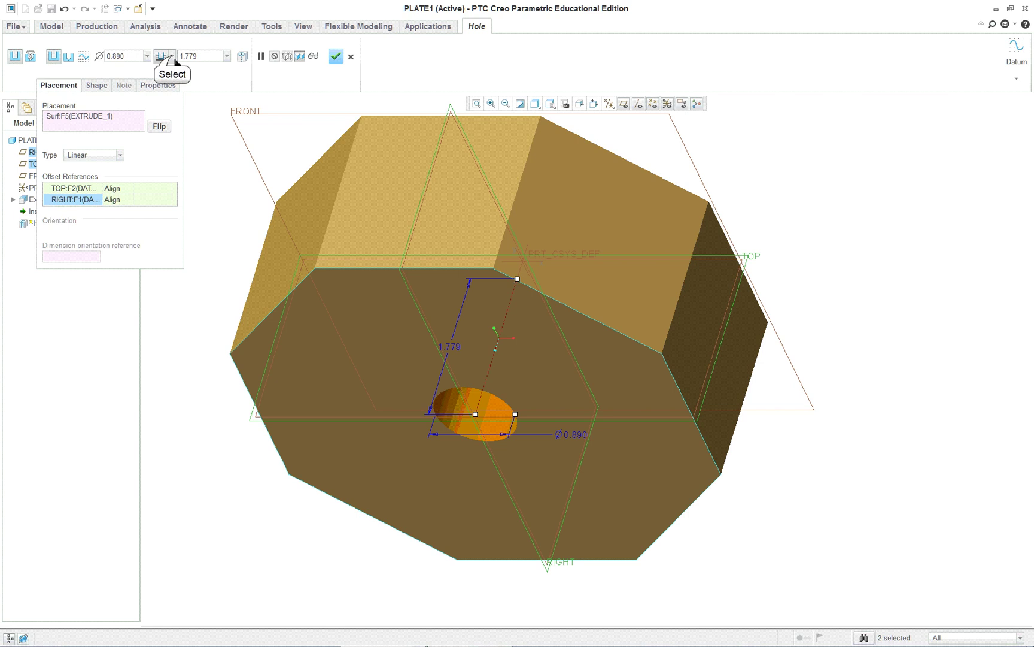
click(172, 55)
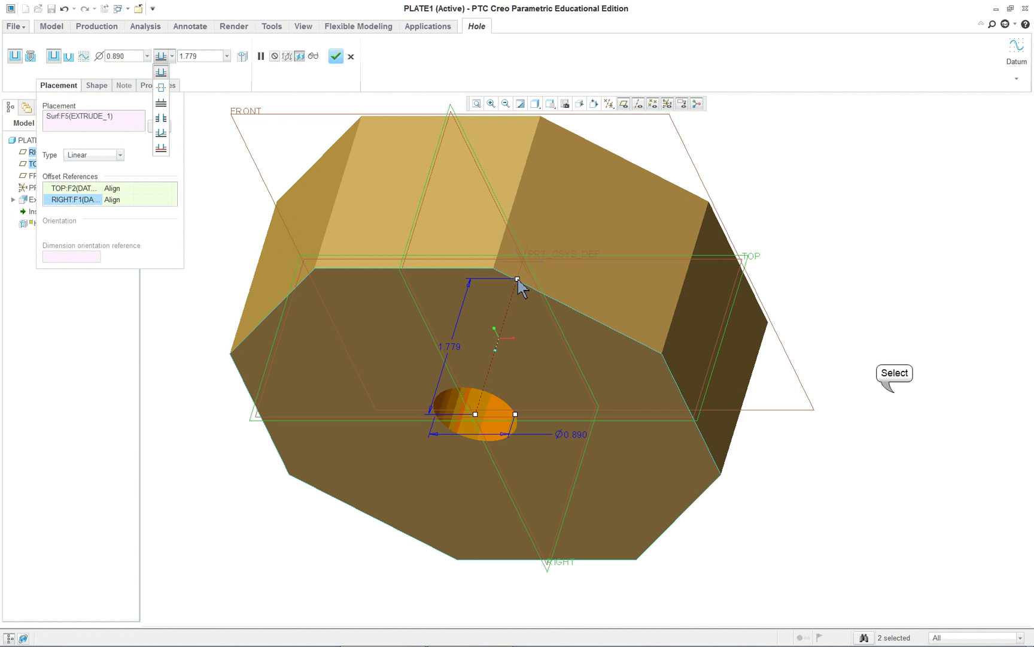
right_click(518, 279)
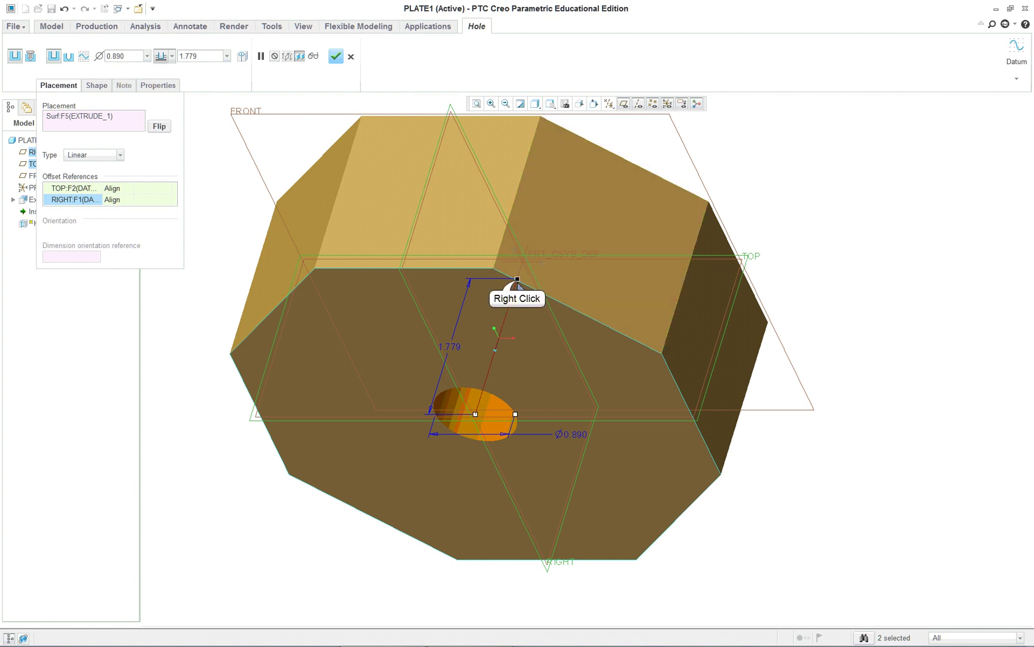
right_click(518, 279)
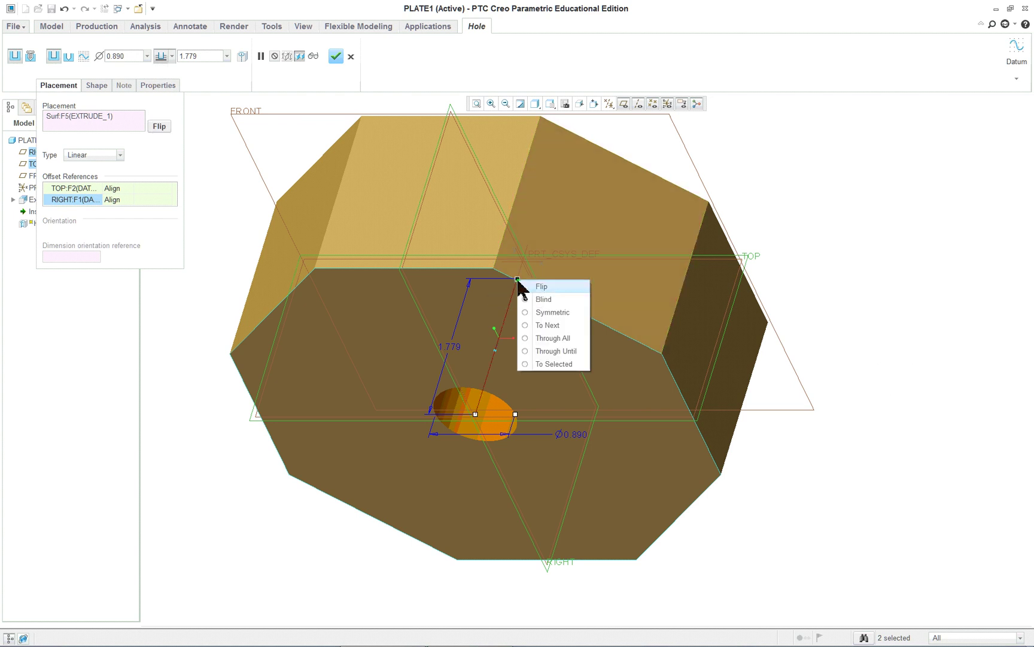
click(552, 338)
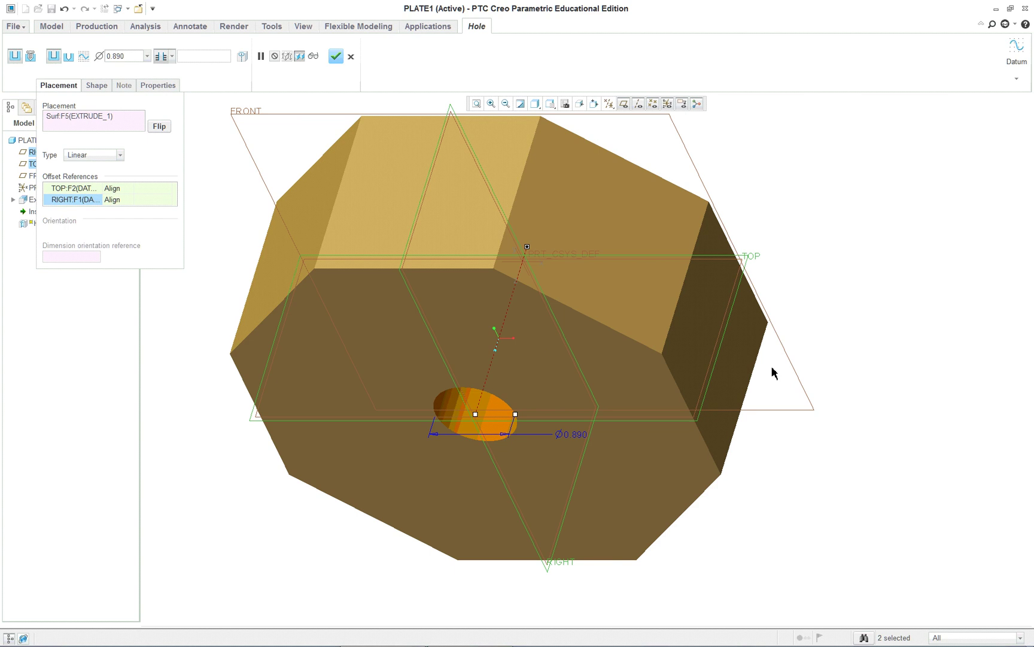
Change the hole diameter to 1.000.
click(133, 60)
text(1)
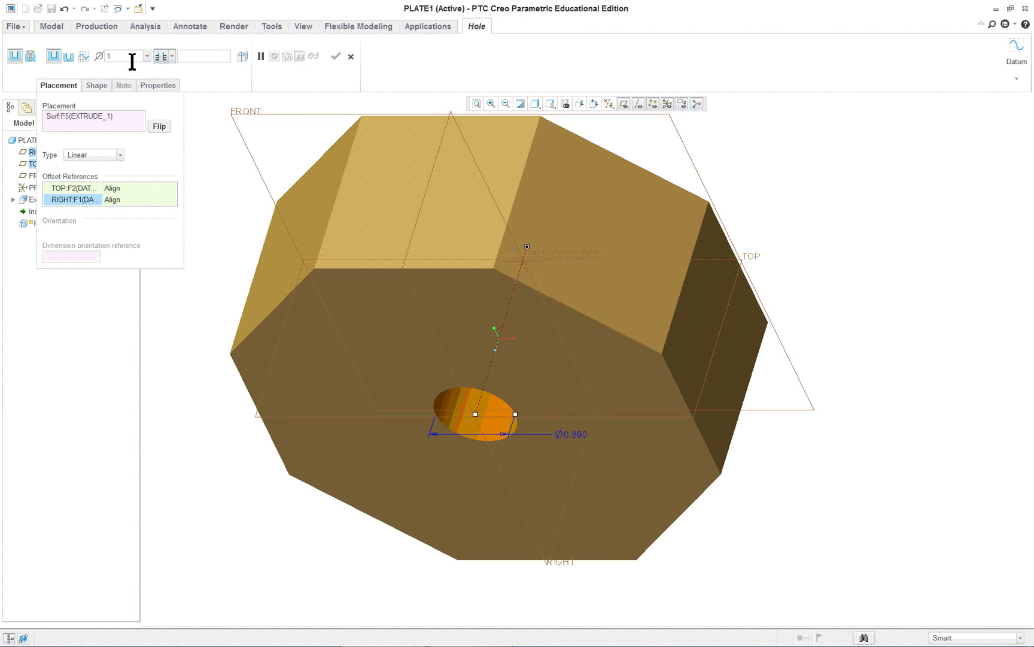
key(Return)
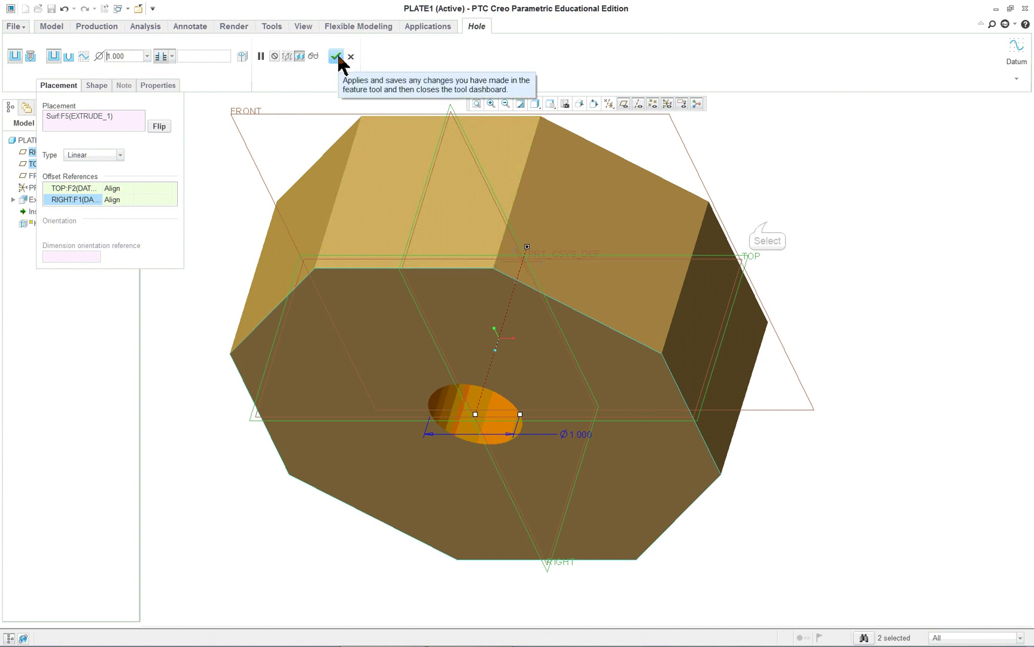
Accept Hole 1, the 1.000 through hole, and refit the plate in the view.
middle_click(767, 225)
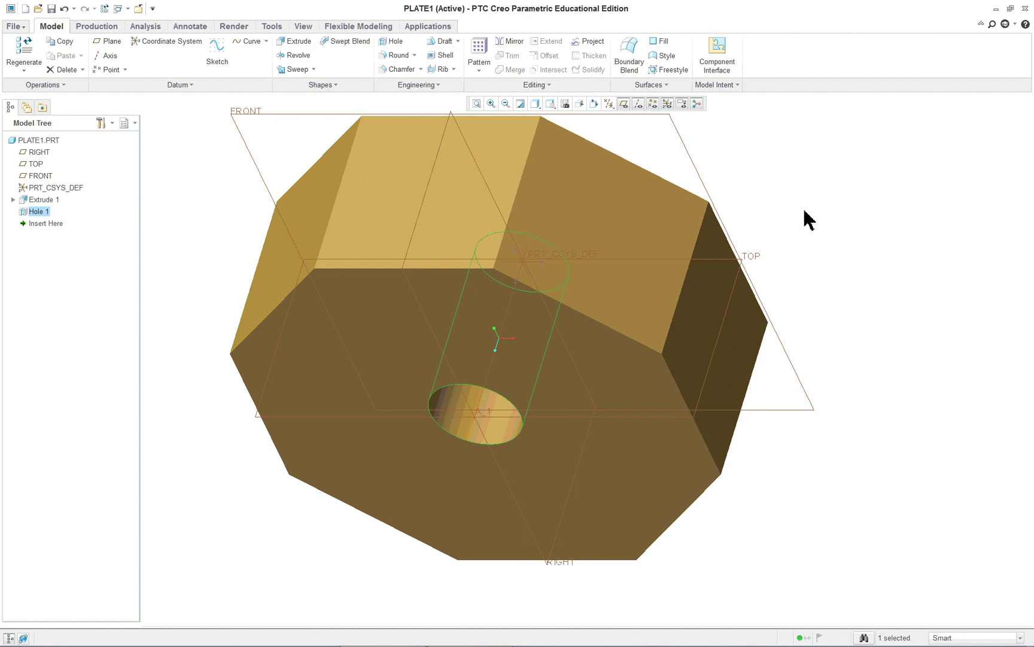
key(ctrl+d)
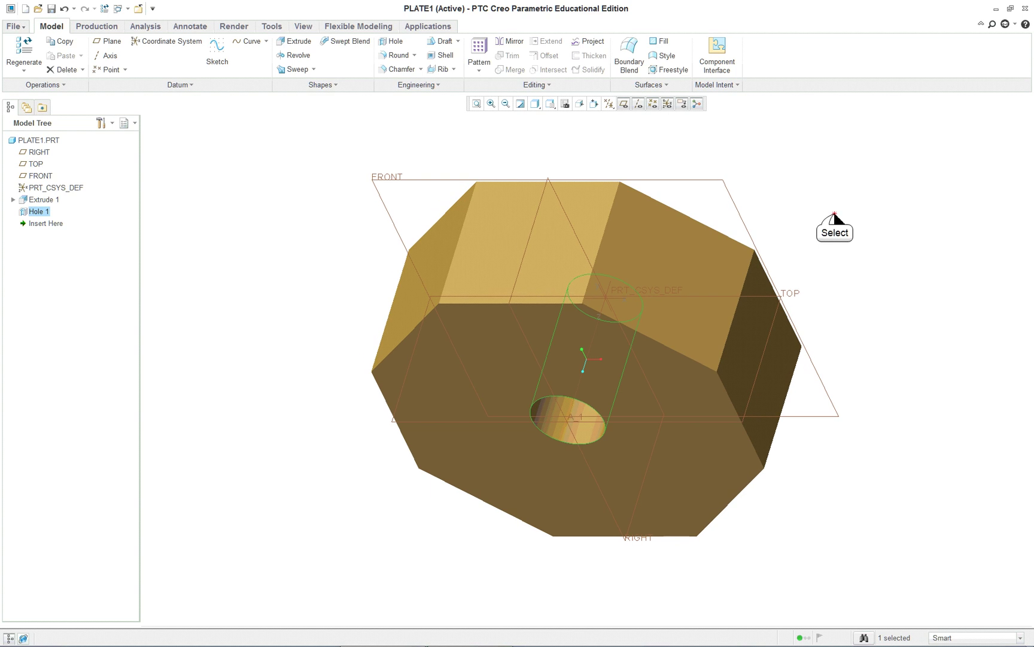
click(834, 213)
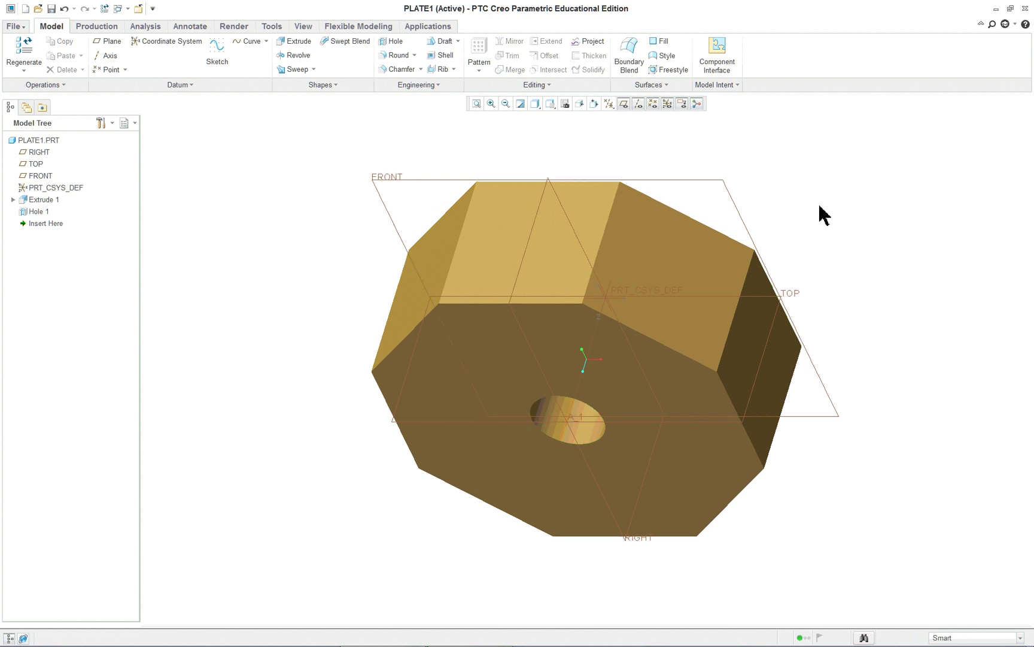
click(564, 421)
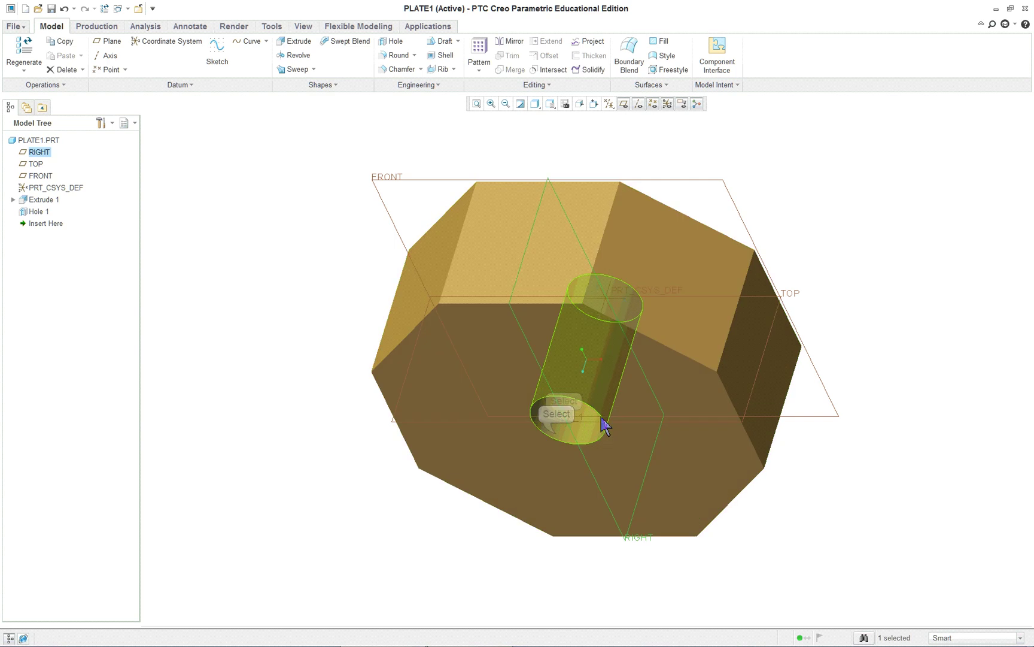
click(556, 433)
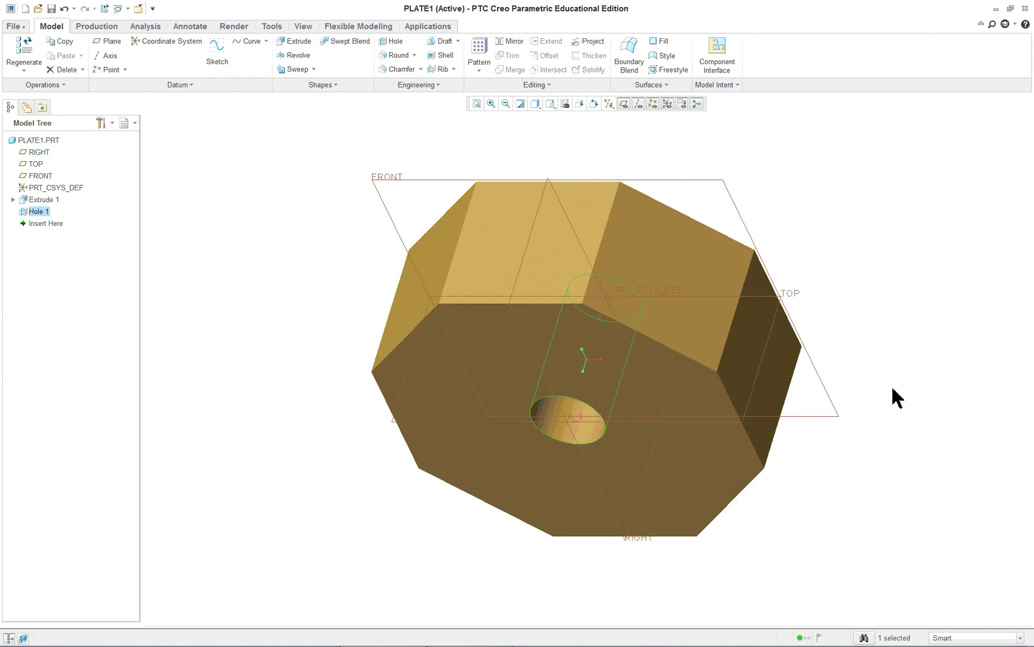
click(826, 215)
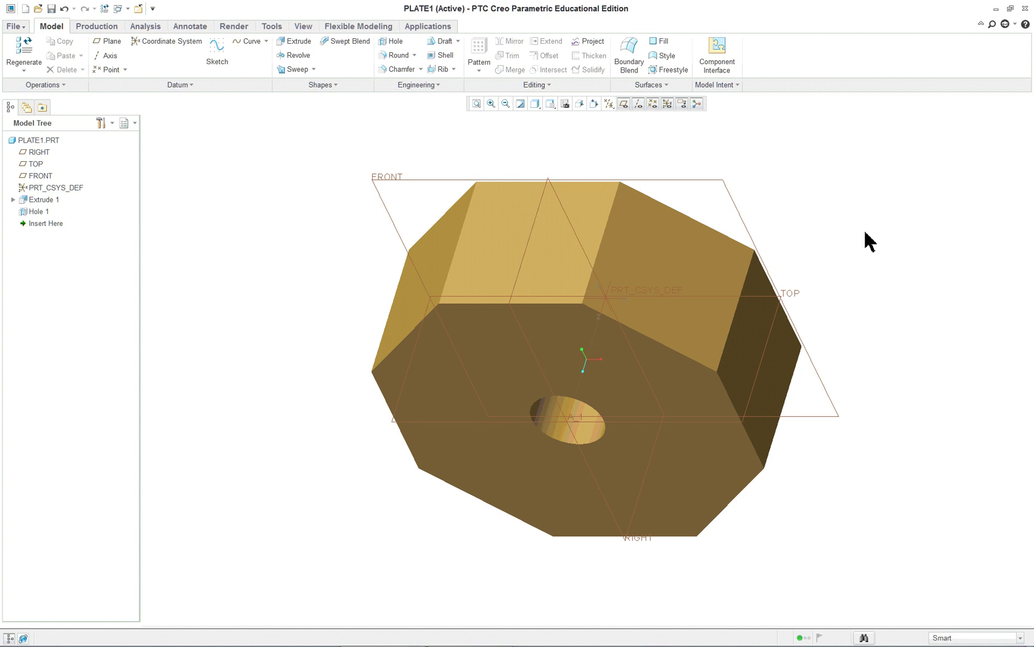
mouse_move(775, 390)
middle_down()
mouse_move(638, 517)
mouse_move(704, 446)
mouse_move(764, 345)
mouse_move(732, 350)
mouse_move(813, 363)
mouse_move(608, 459)
mouse_move(805, 407)
mouse_move(735, 443)
middle_up()
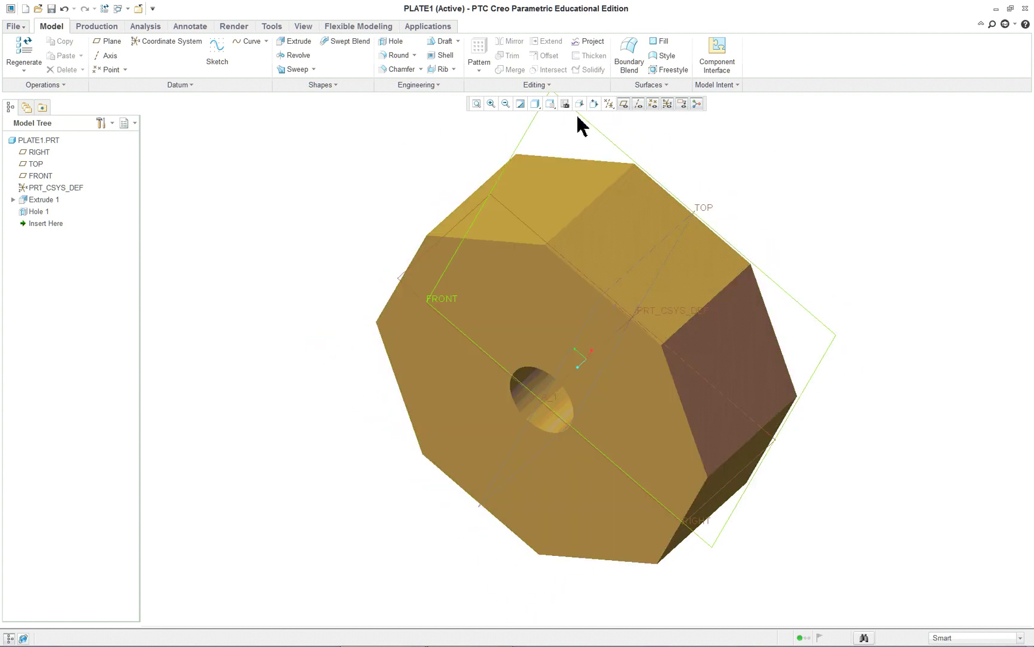
click(551, 104)
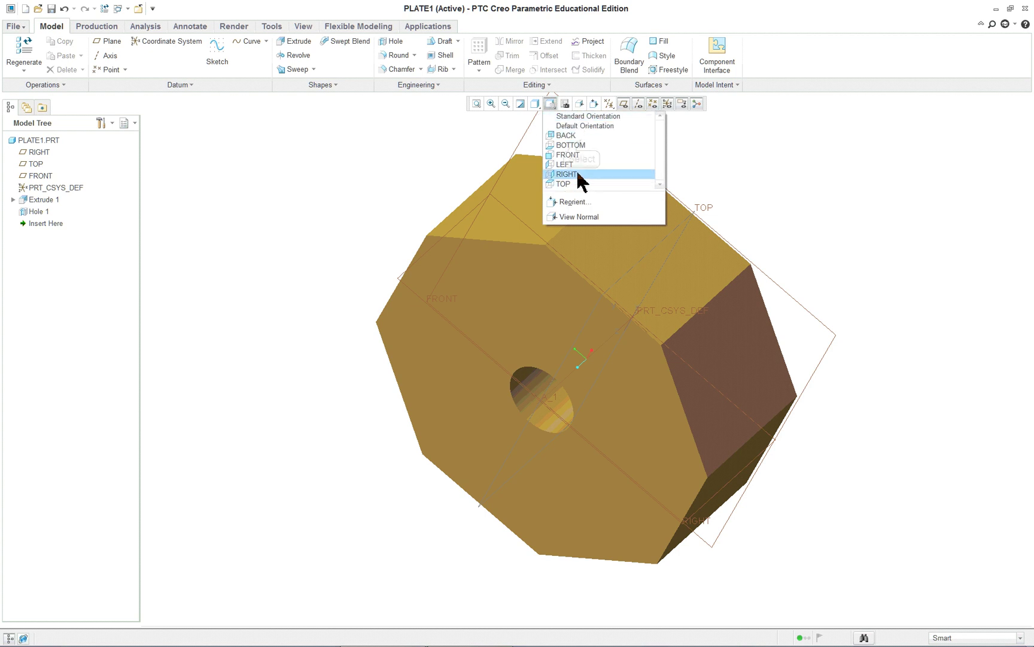
click(584, 135)
click(565, 104)
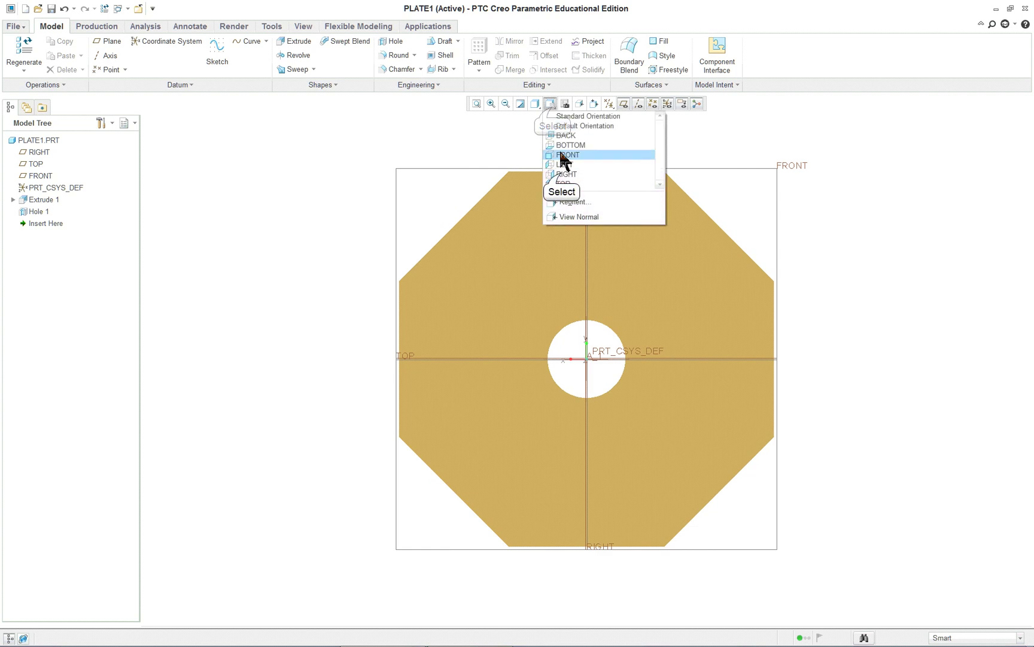
click(569, 174)
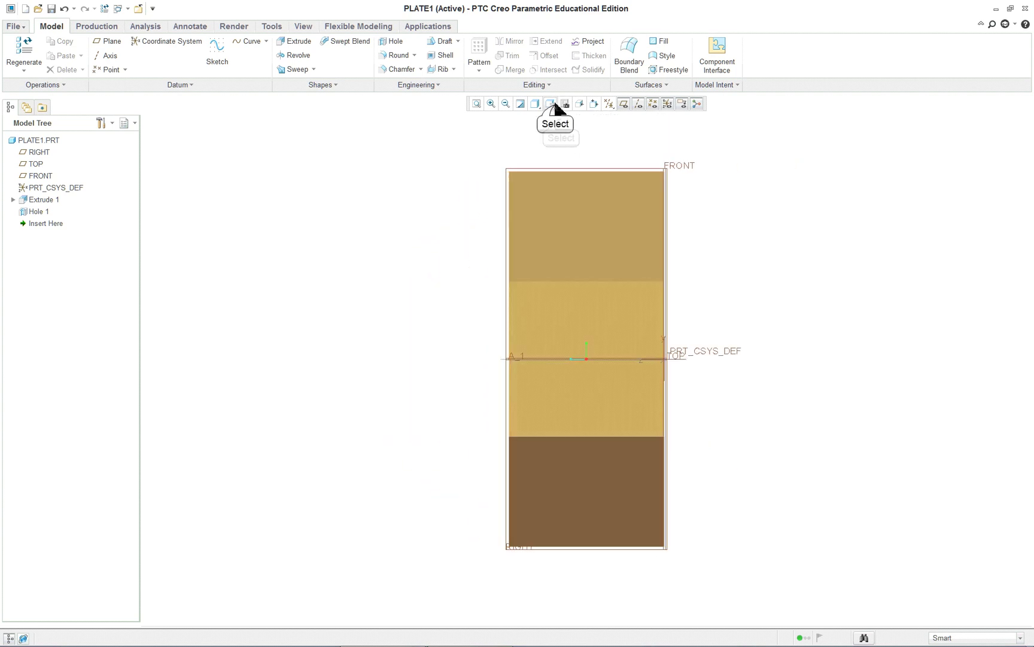
click(552, 104)
click(560, 118)
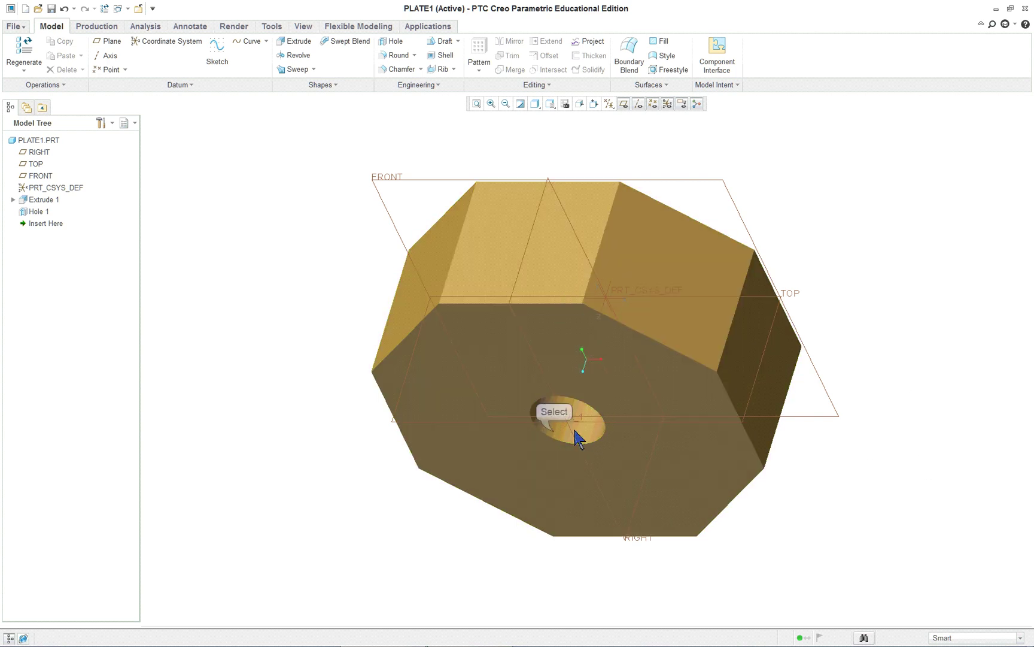
Add a 0.085 D x D chamfer to both rim edges of the hole.
click(554, 432)
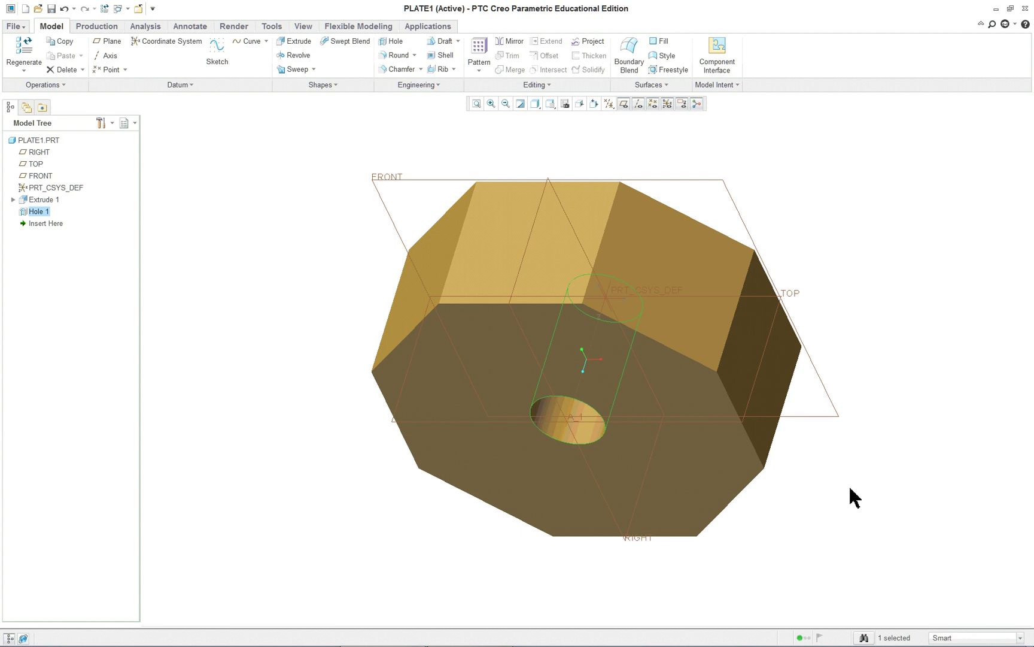
click(598, 421)
right_click(296, 252)
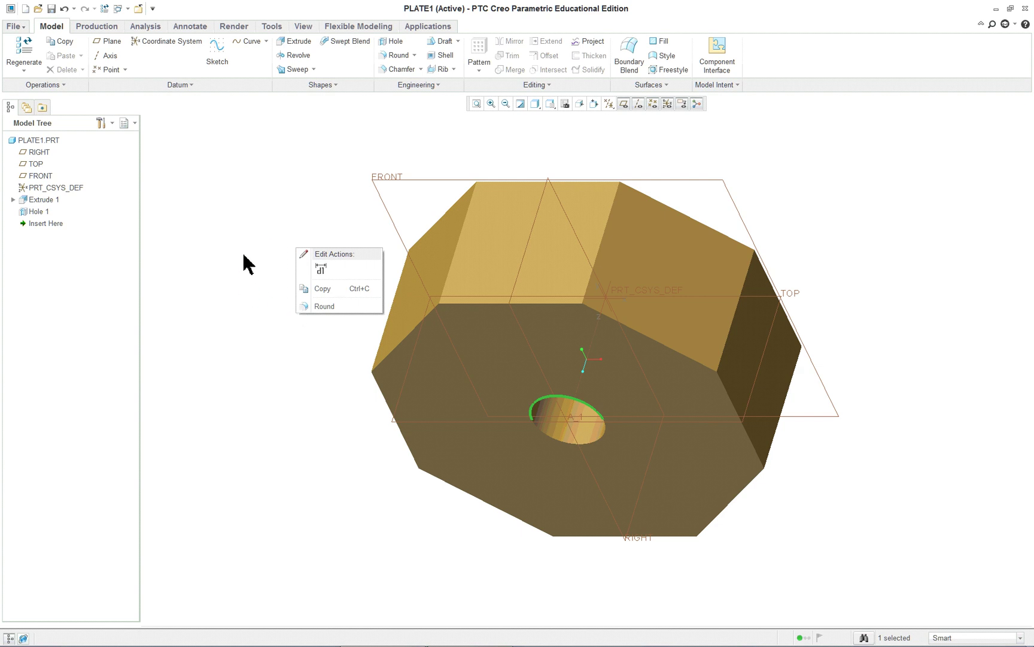
click(400, 69)
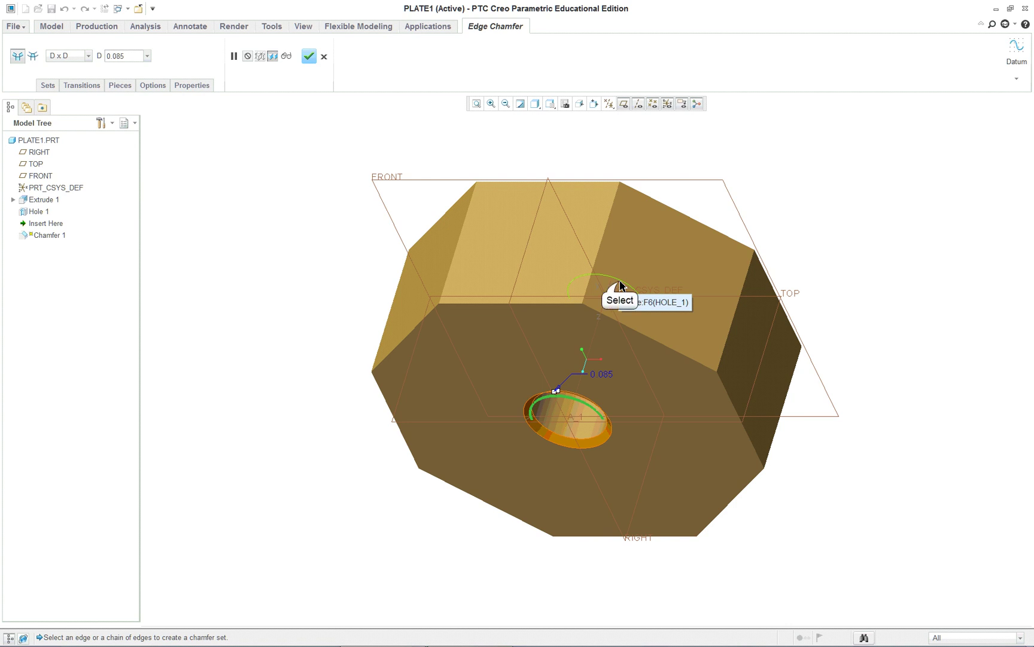
click(620, 285)
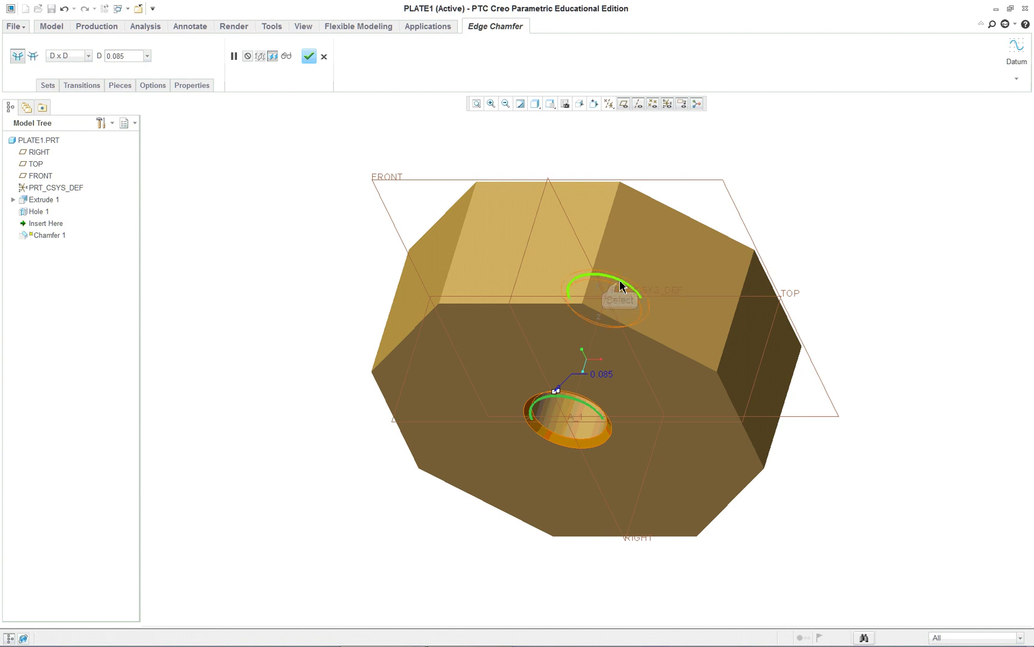
middle_click(310, 242)
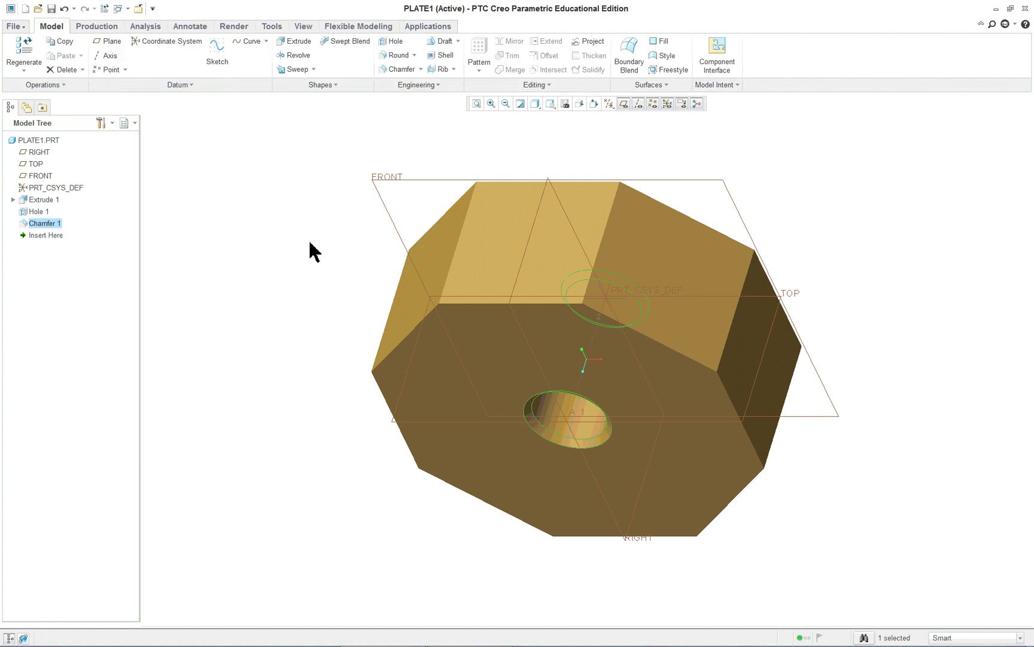
Save PLATE1, then review Extrude 1, Hole 1 and Chamfer 1 and orbit the plate.
click(228, 242)
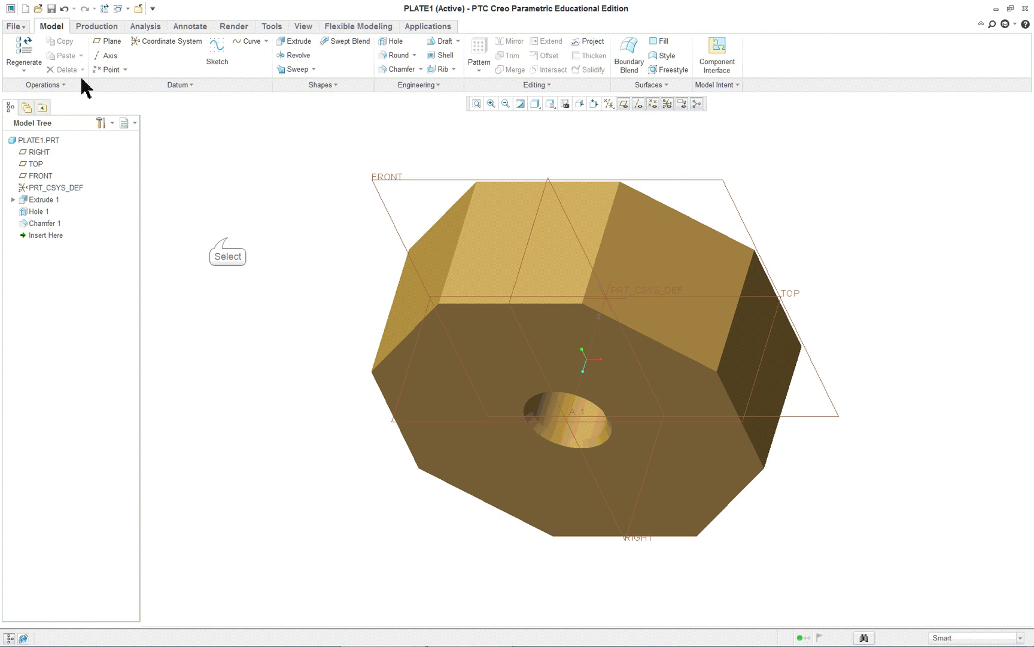
click(51, 9)
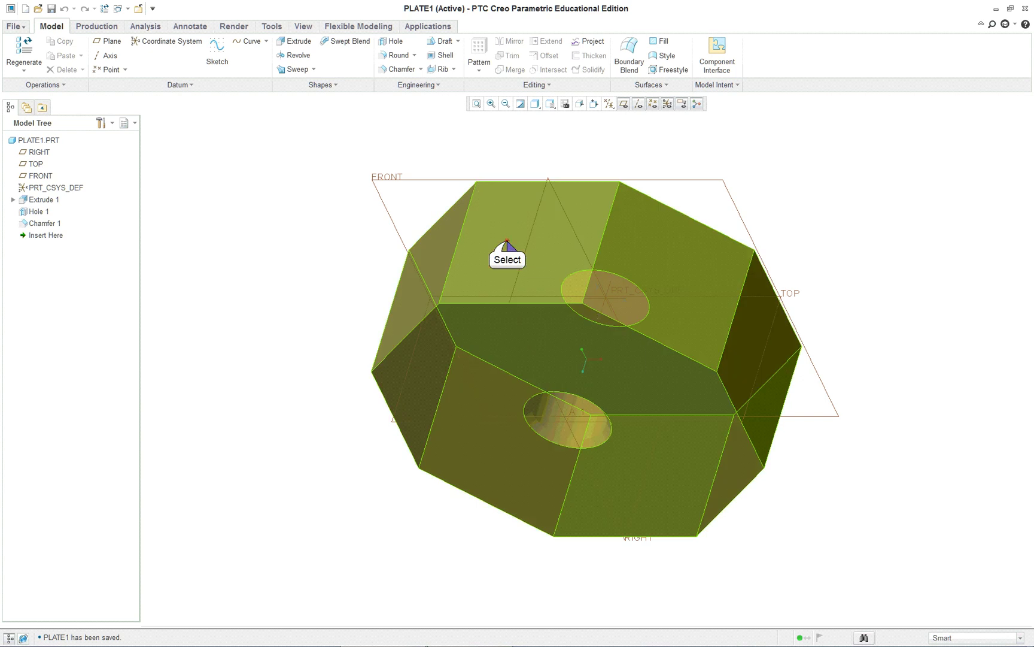
click(503, 245)
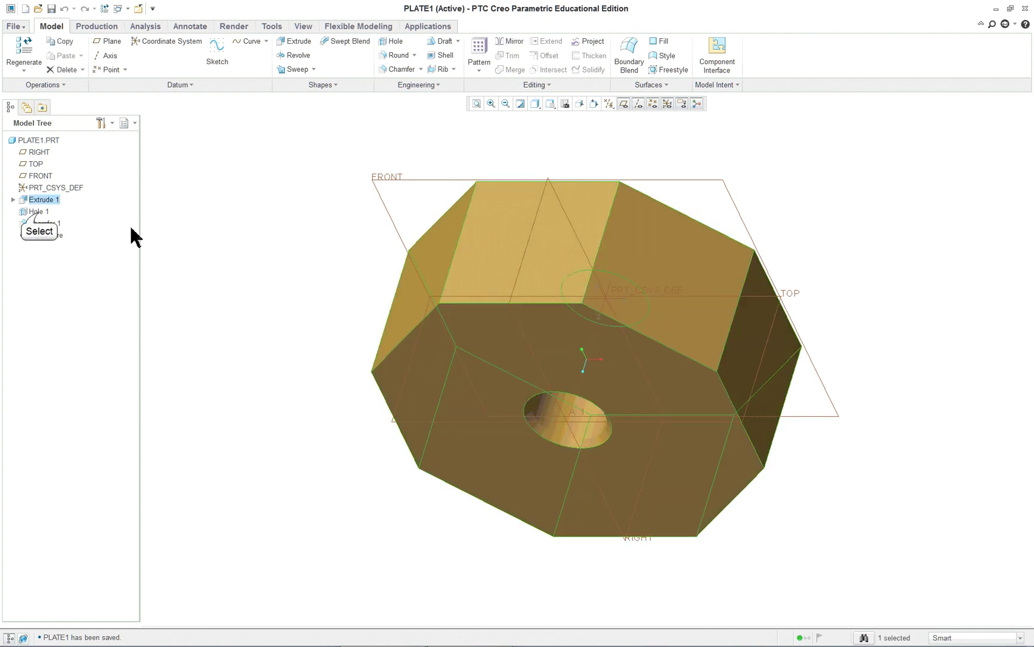
click(37, 211)
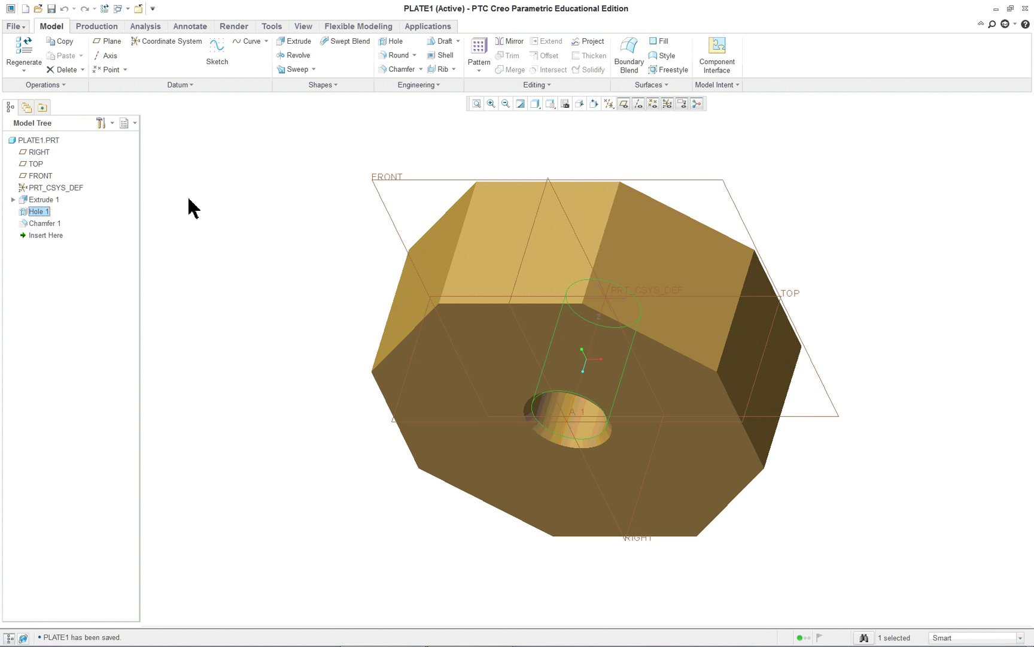
click(54, 224)
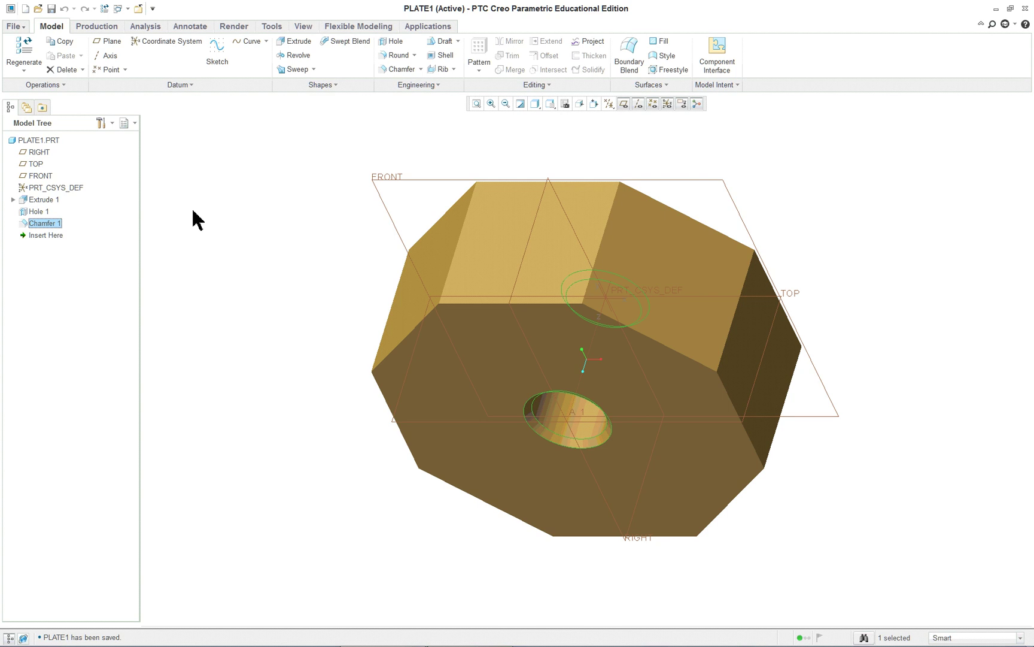
click(235, 196)
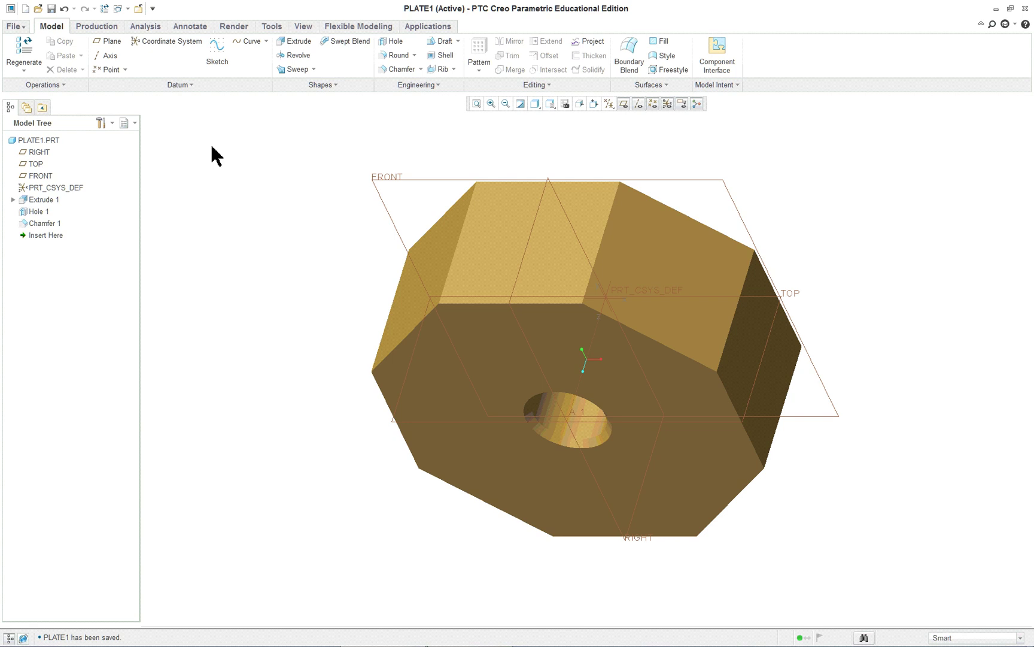
middle_drag(490, 259, 519, 257)
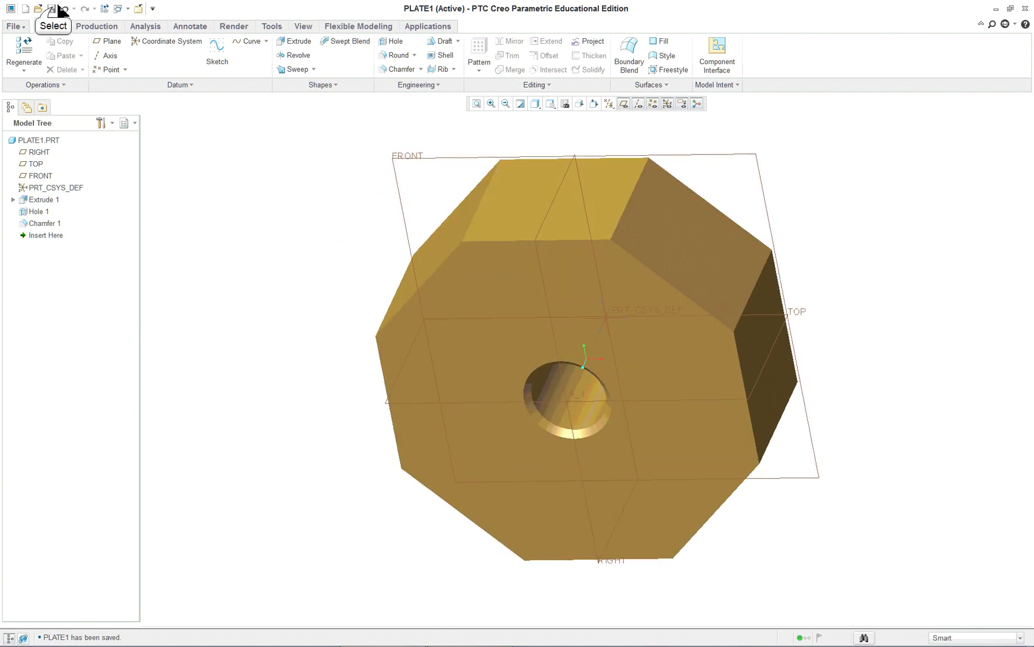
Close PLATE1 and list the parts in session in the File Open dialog.
click(139, 8)
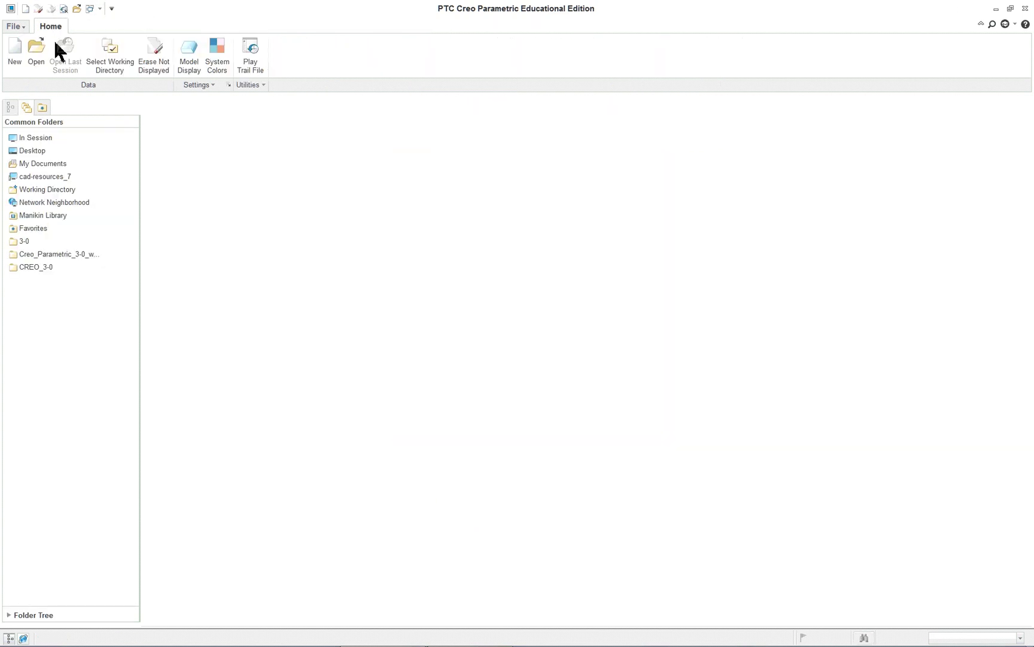
click(10, 29)
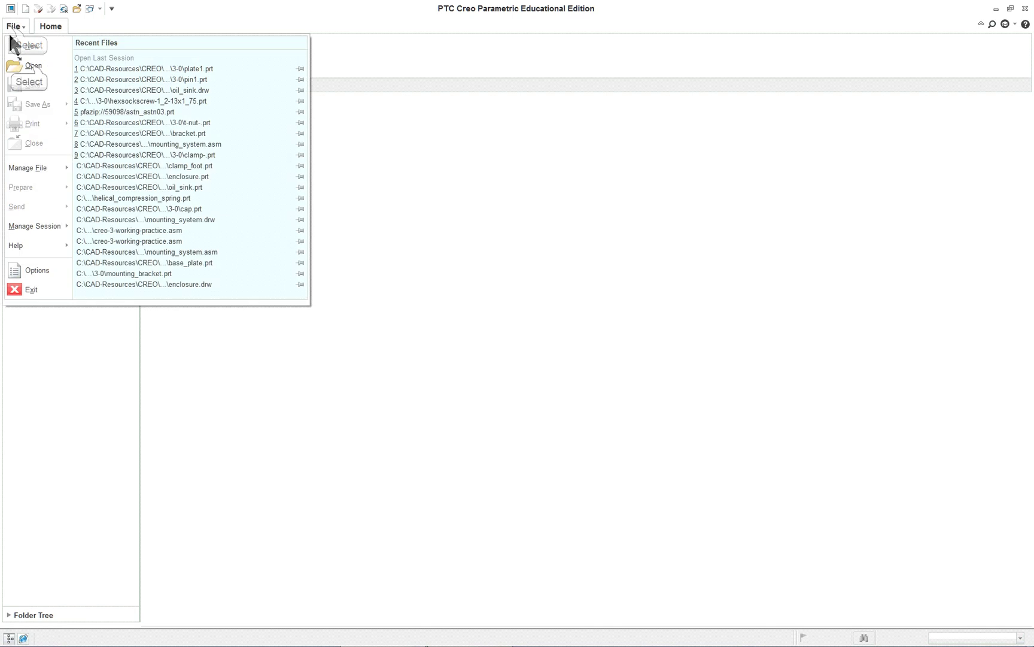
click(28, 66)
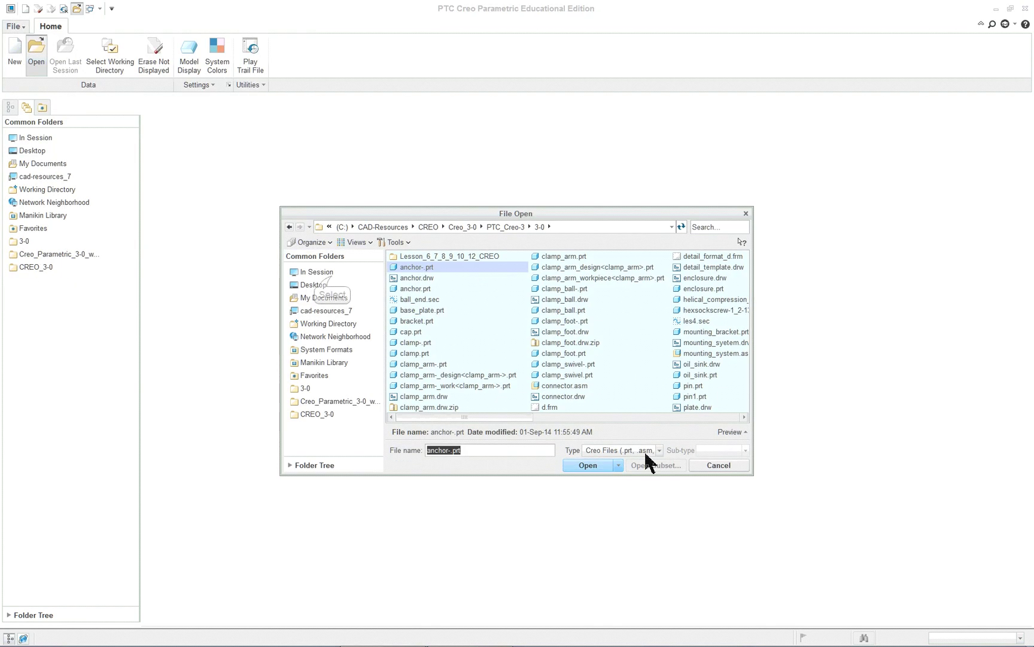
click(331, 277)
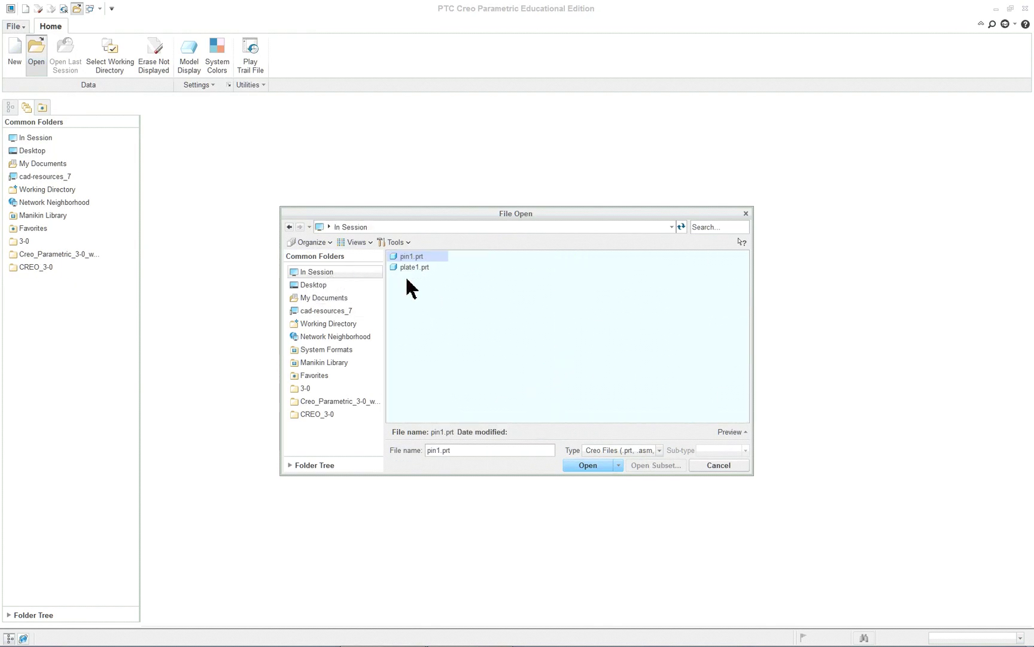
Show an enlarged preview and rotate pin1.prt, then select and rotate plate1.prt.
click(721, 432)
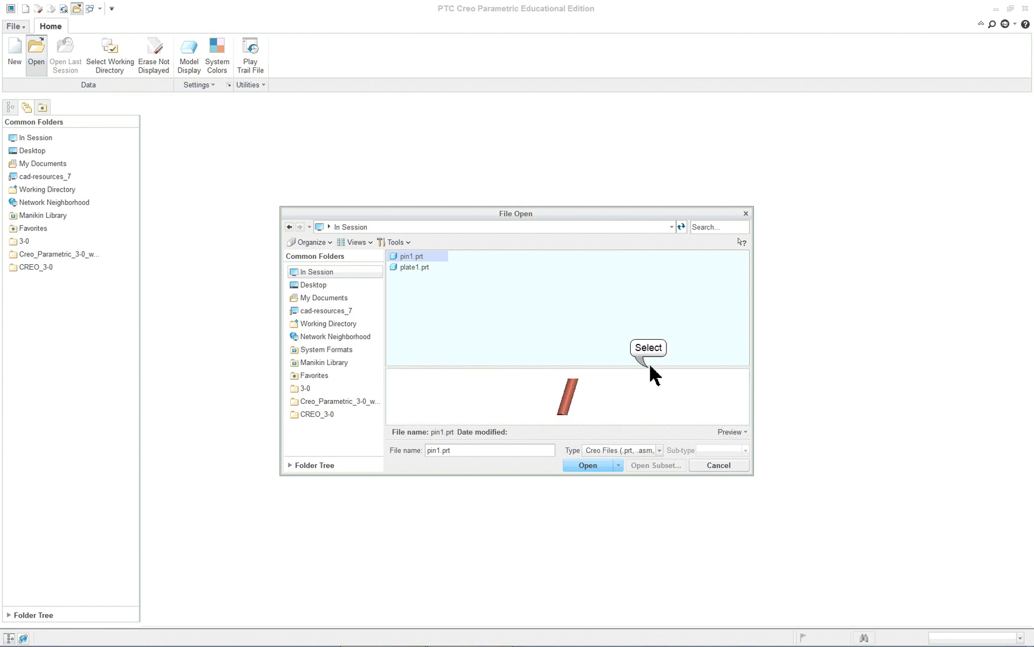
drag(650, 369, 631, 316)
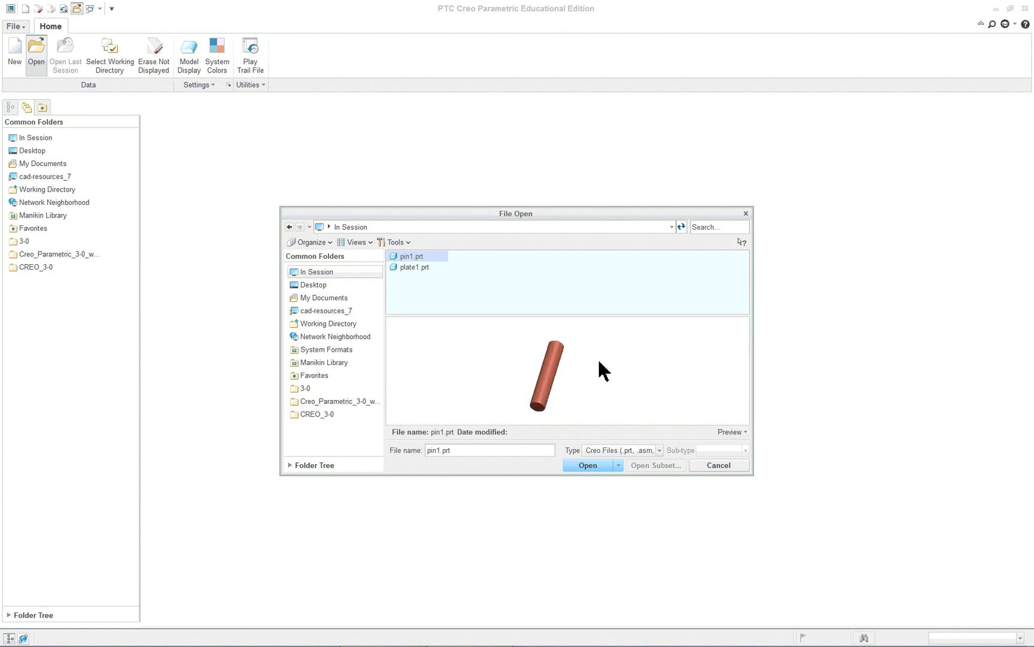
mouse_move(555, 393)
middle_down()
mouse_move(603, 363)
mouse_move(545, 370)
mouse_move(547, 379)
middle_up()
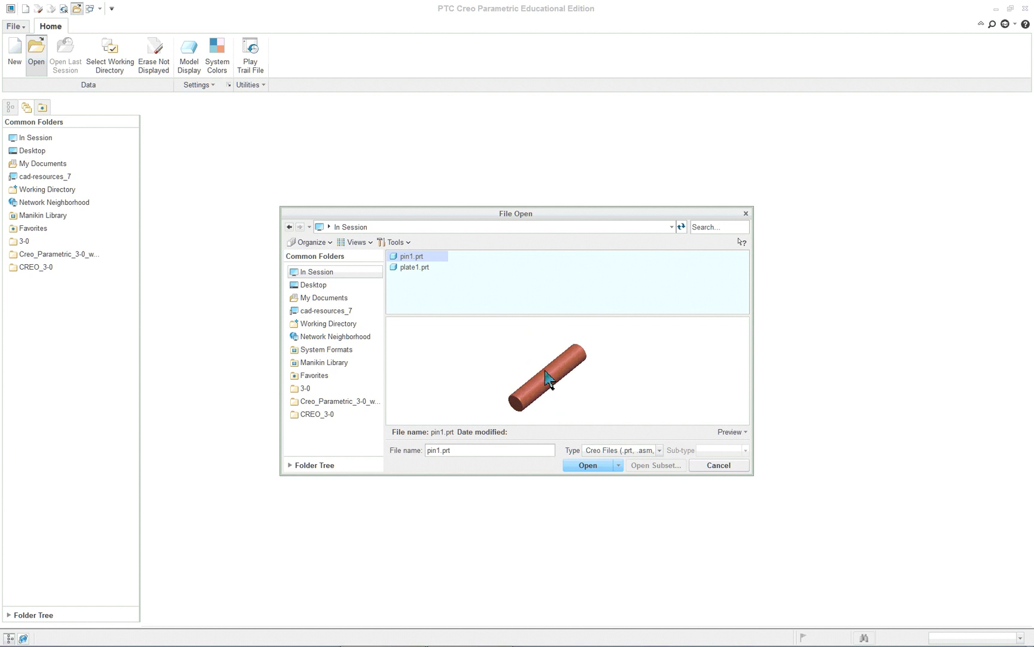
click(420, 267)
mouse_move(591, 369)
middle_down()
mouse_move(520, 388)
mouse_move(556, 359)
mouse_move(603, 365)
mouse_move(576, 361)
mouse_move(595, 358)
middle_up()
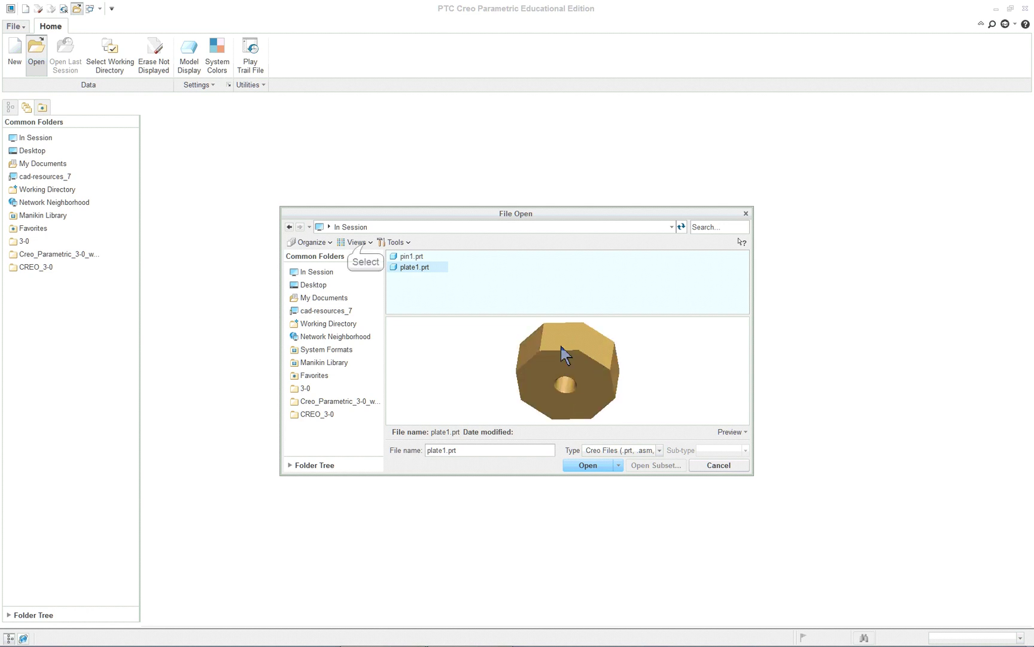
Browse to the 3-0 folder in the File Open dialog.
click(373, 243)
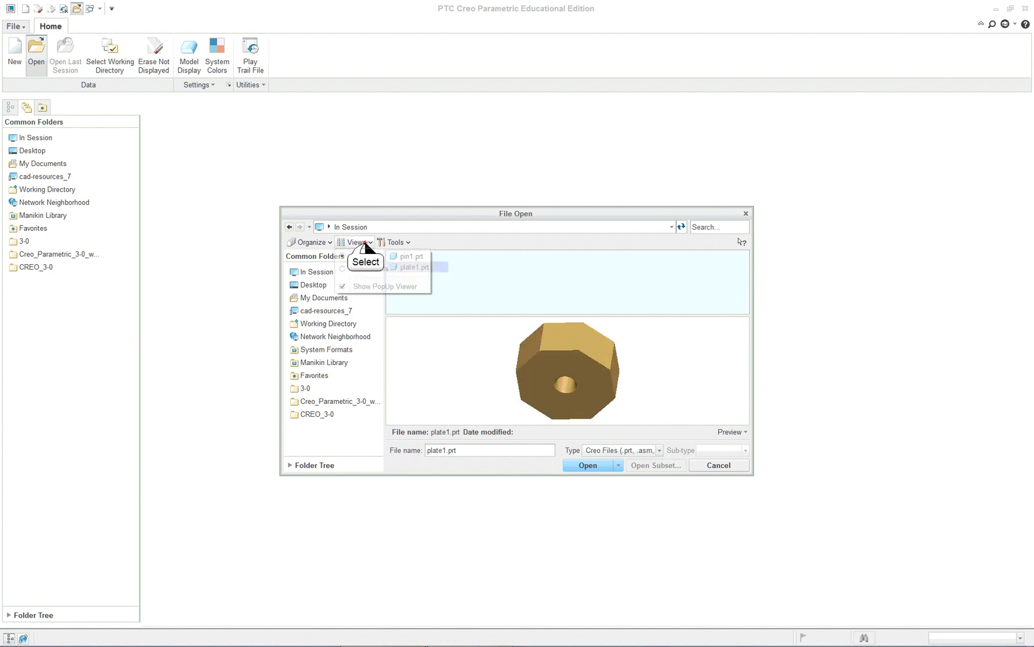
click(394, 243)
click(396, 242)
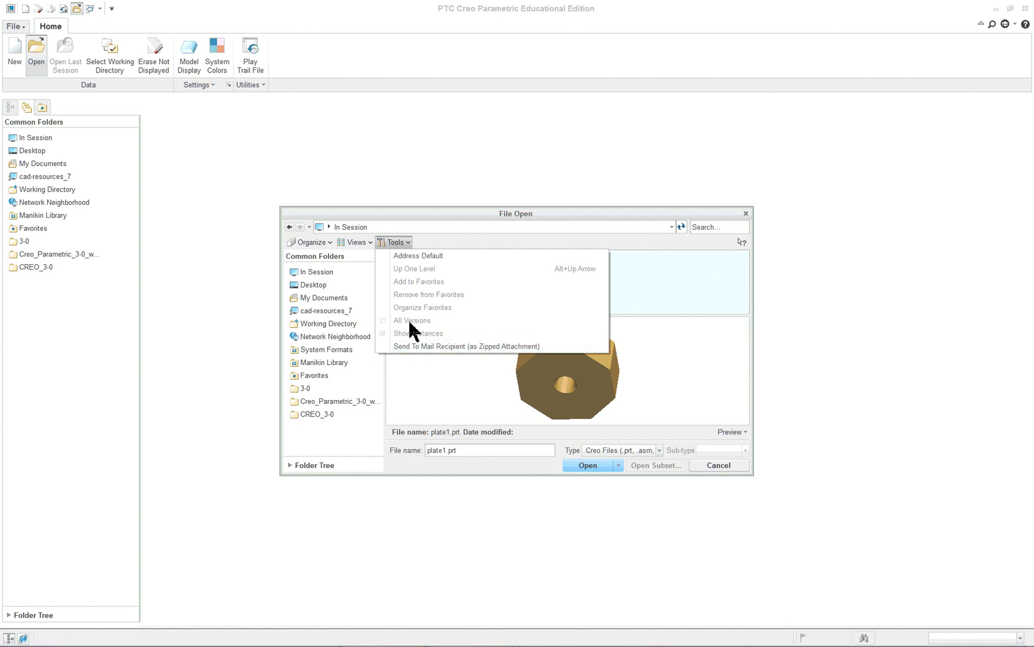
click(423, 383)
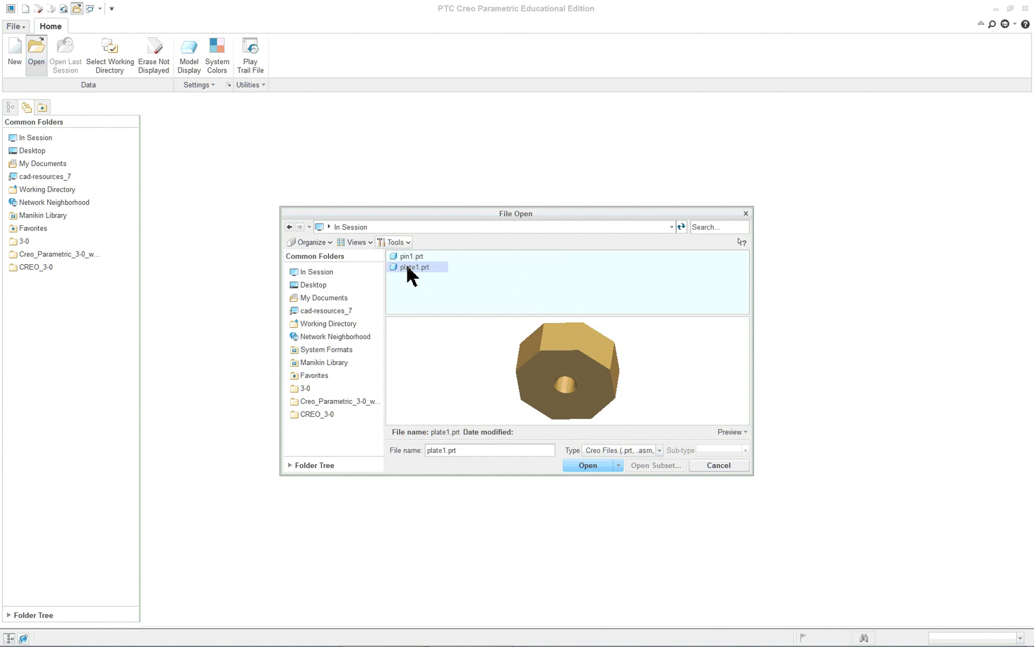
click(311, 389)
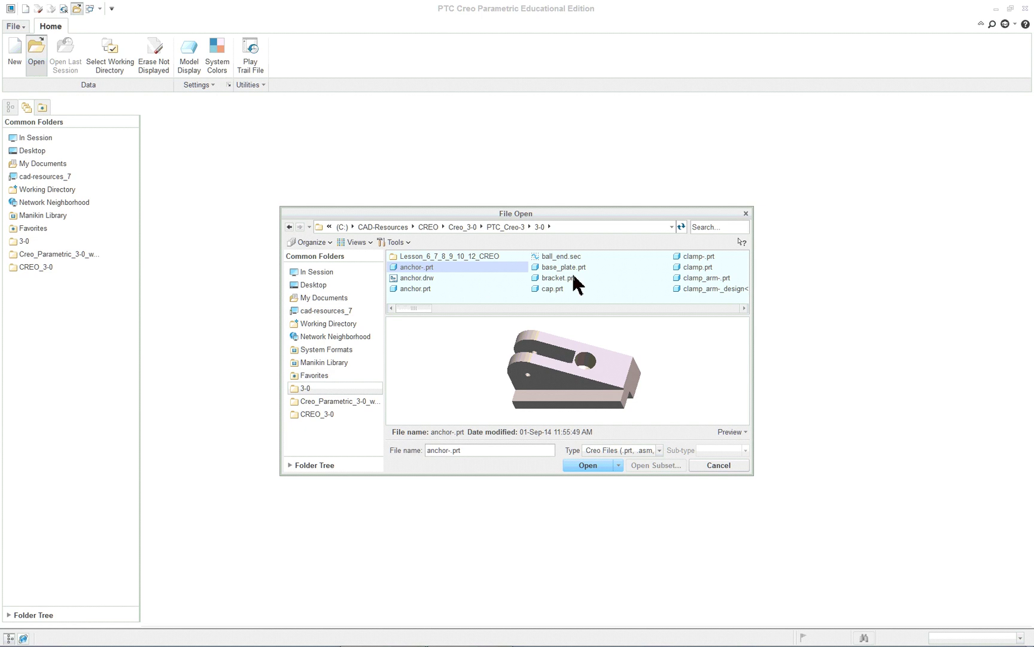
Show all versions of each file and enlarge the file list to review them.
click(388, 242)
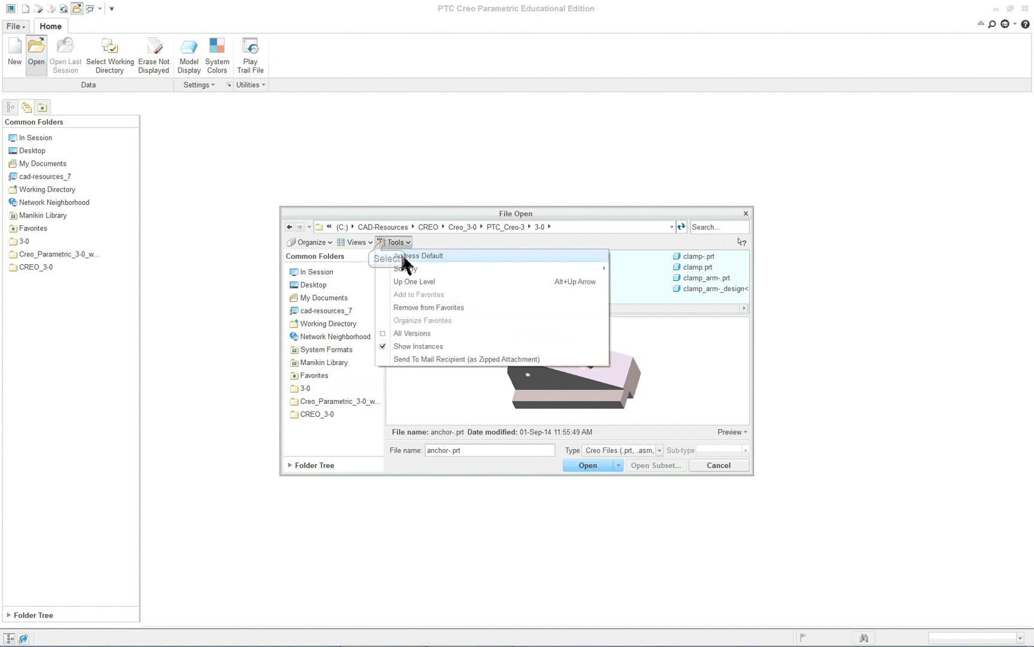
click(411, 333)
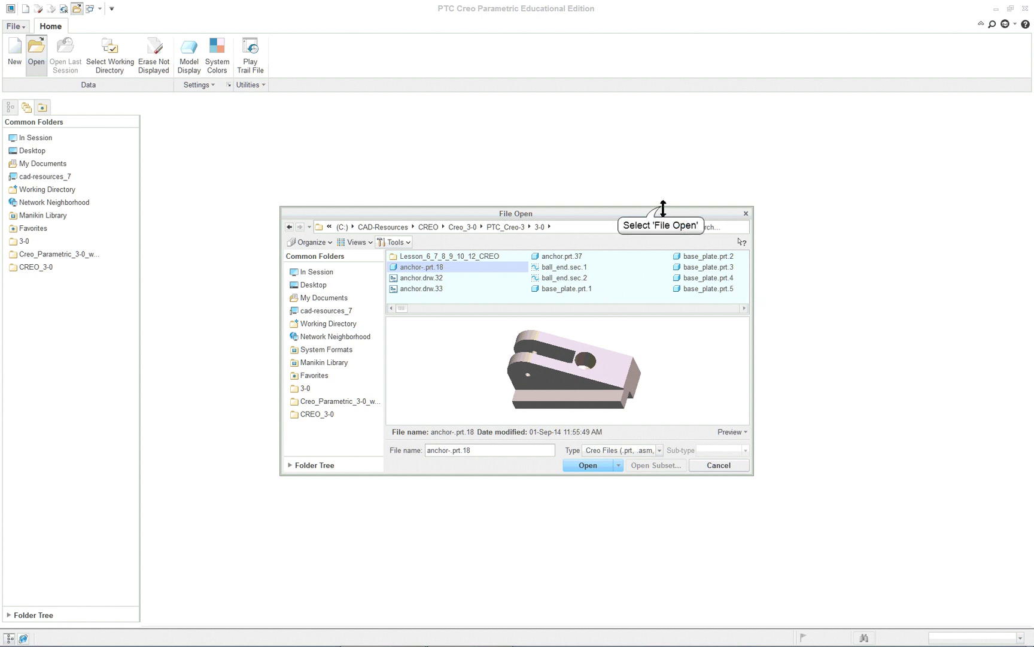
drag(663, 208, 659, 34)
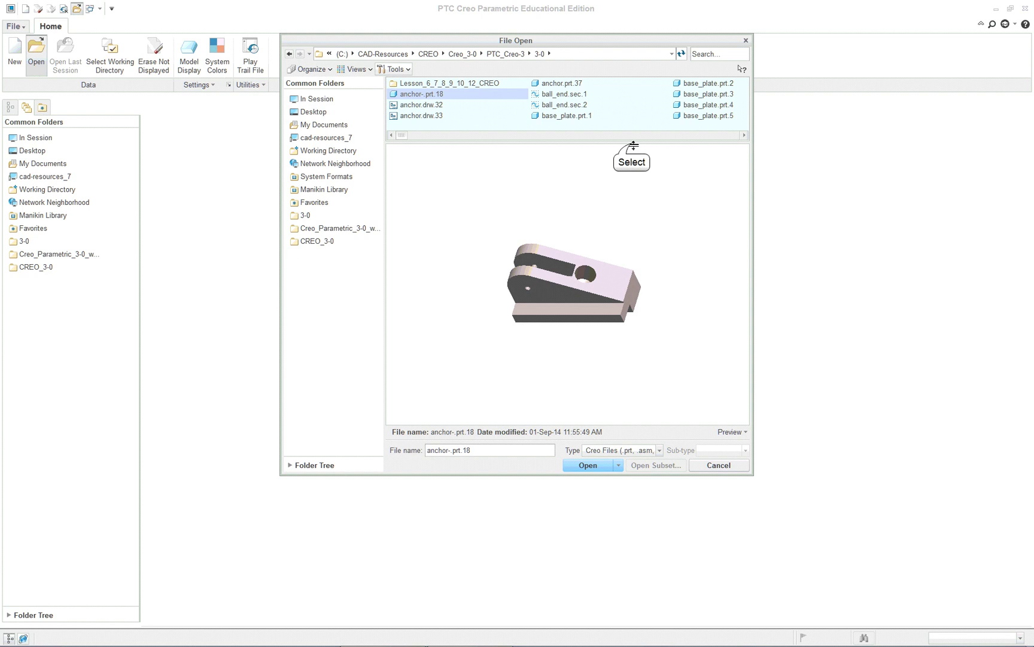
drag(631, 146, 623, 233)
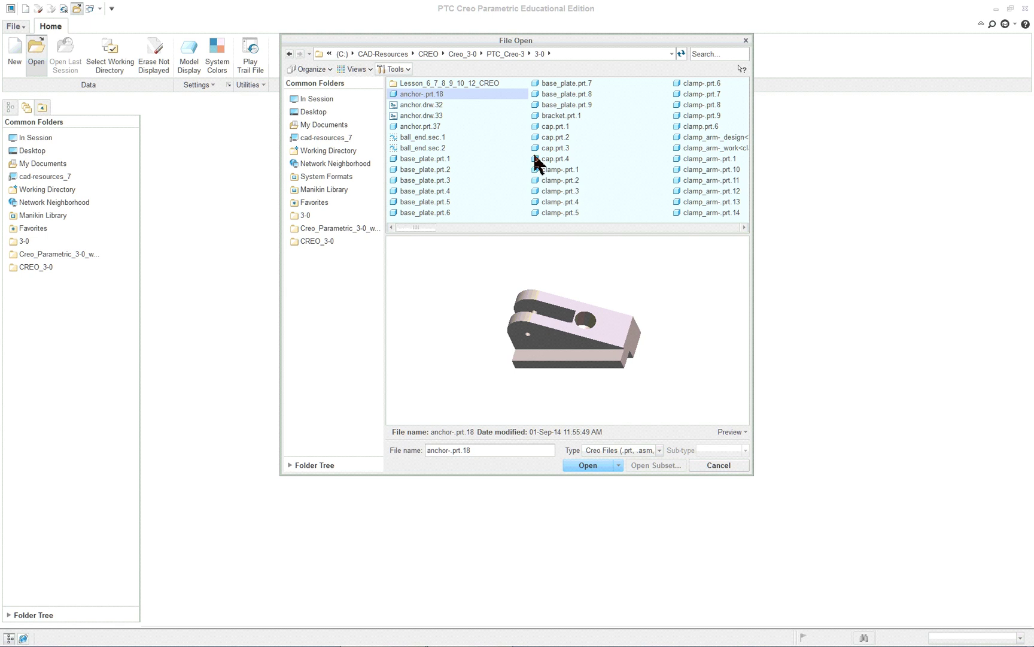
Switch back to latest versions only, resize the preview, and close File Open.
click(409, 70)
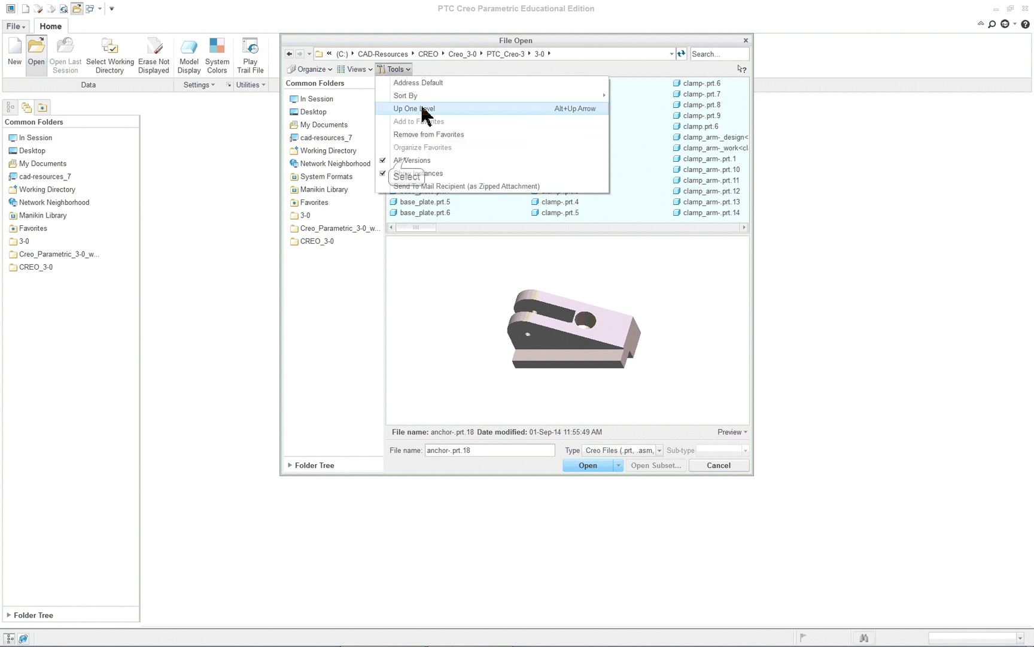
click(410, 160)
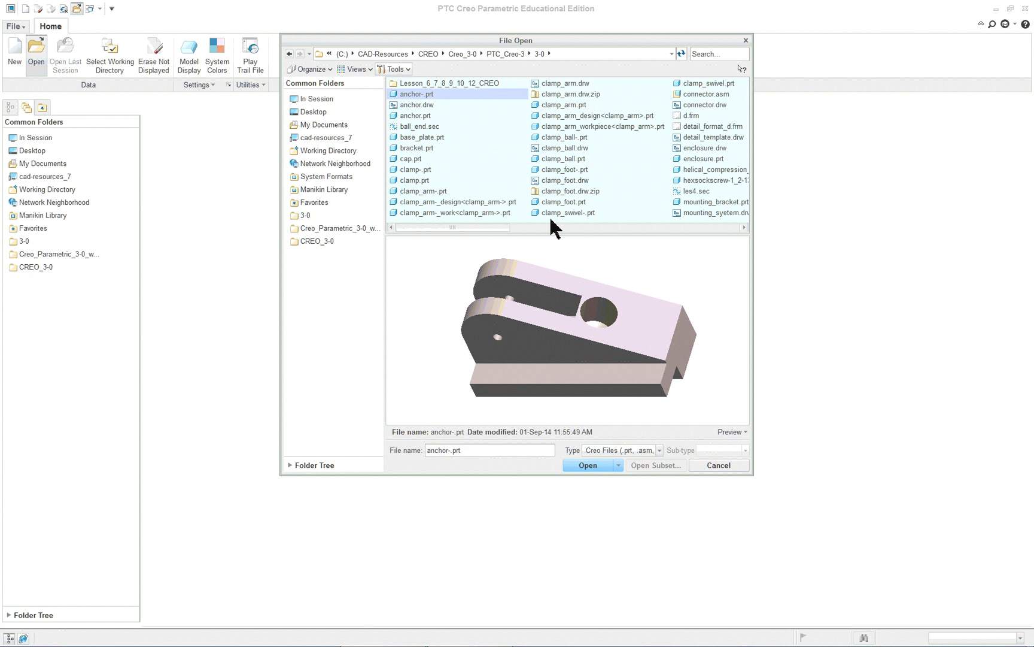
drag(557, 237, 558, 151)
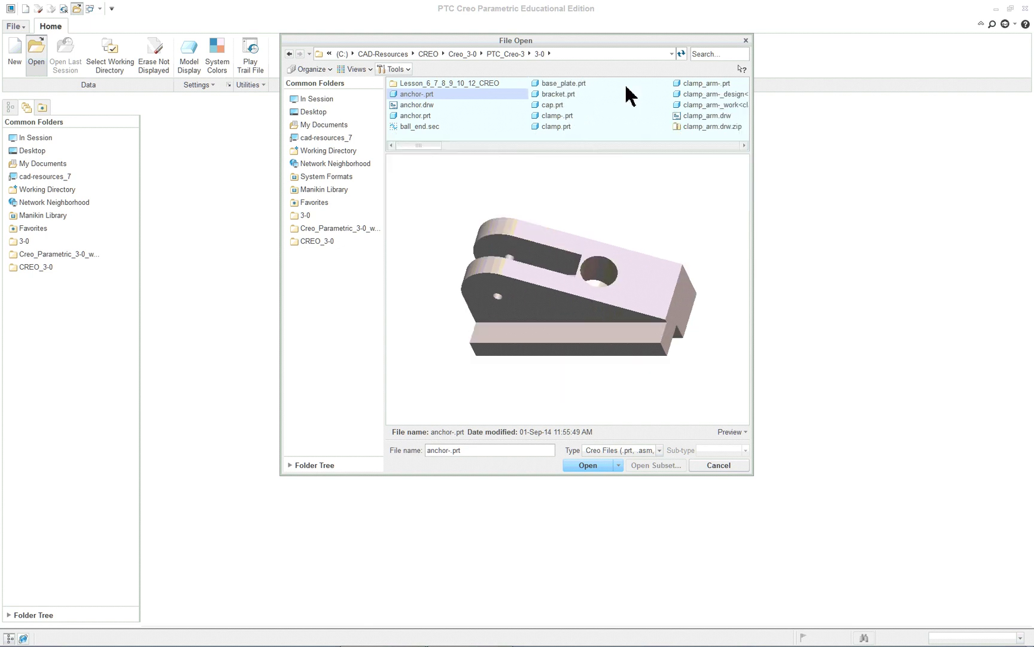
click(746, 40)
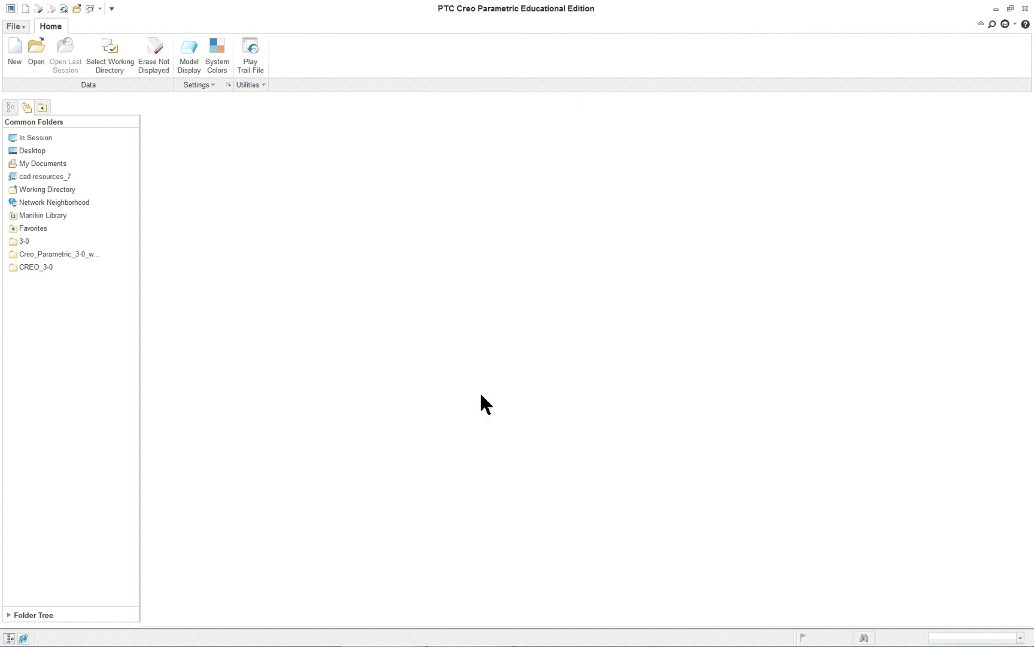